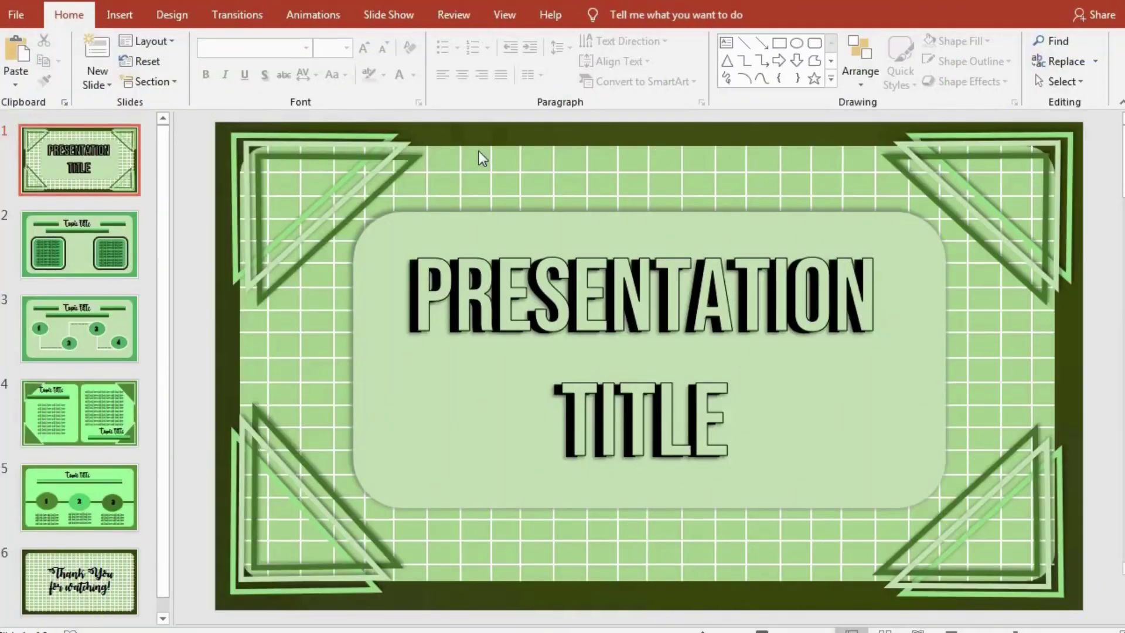
Open the Animation Pane beside the title slide and narrow it to enlarge the slide.
{"action": "left_click", "coordinate": [527, 159]}
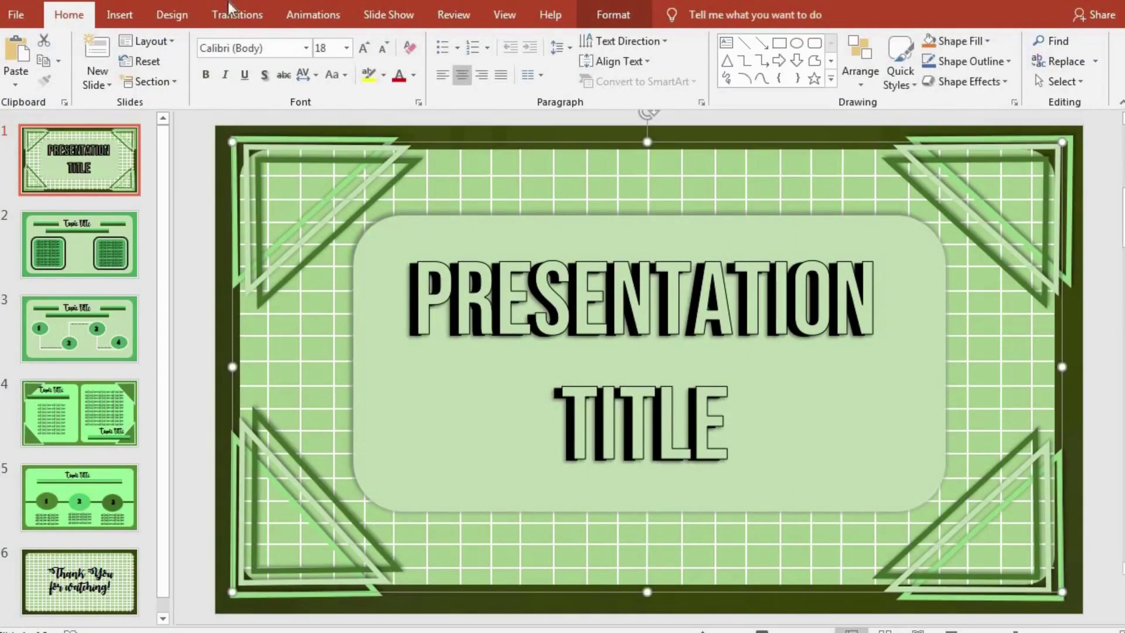
{"action": "left_click", "coordinate": [289, 15]}
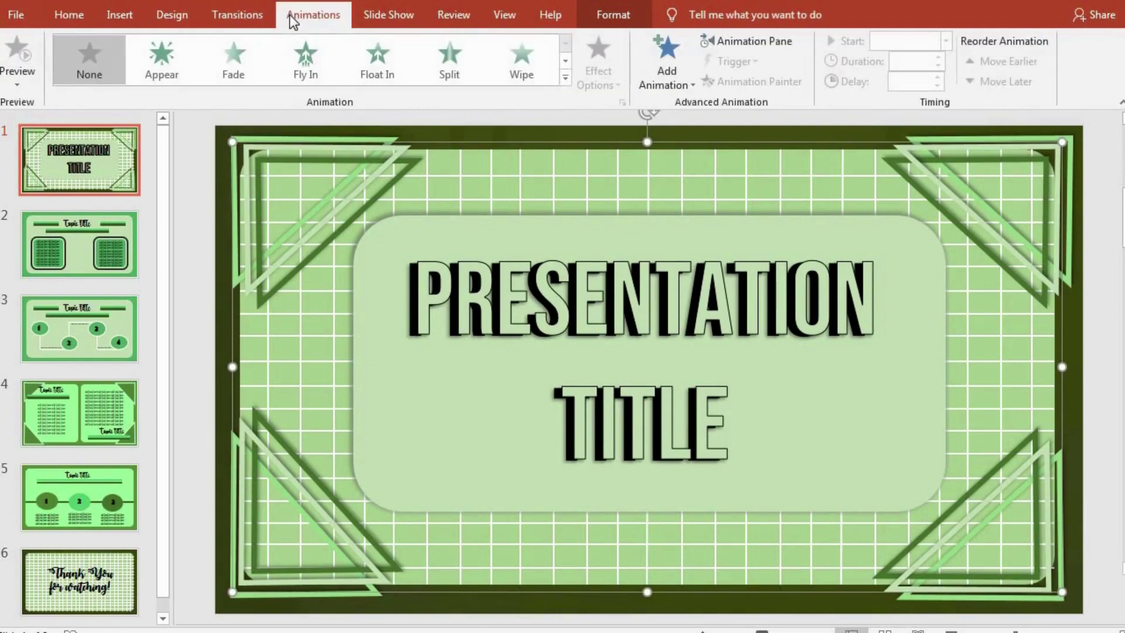
{"action": "left_click", "coordinate": [279, 137]}
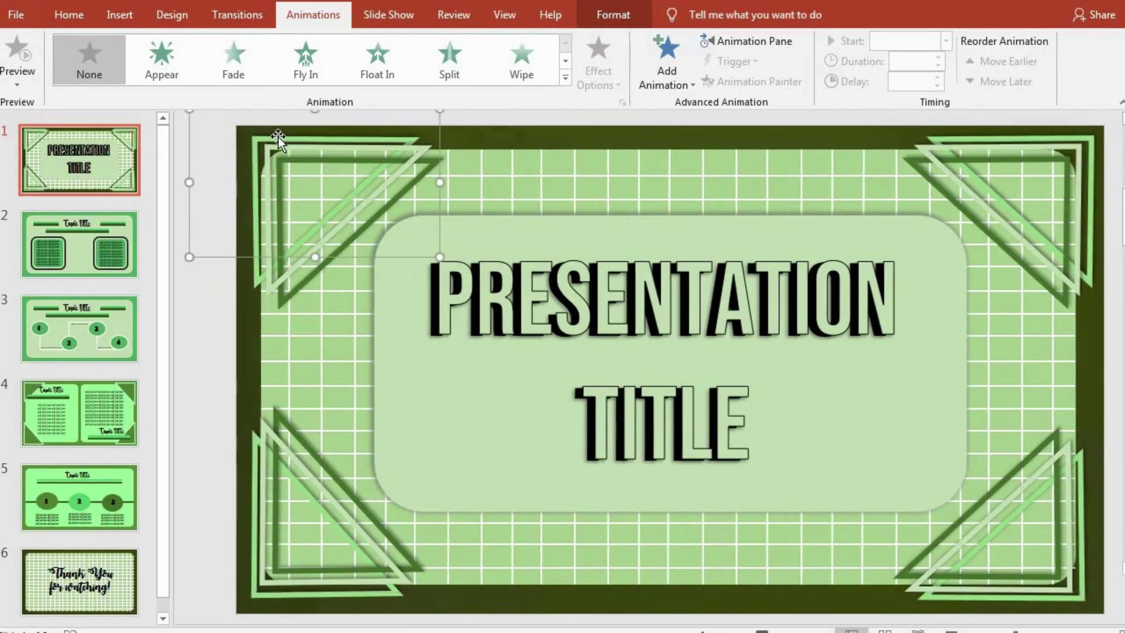
{"action": "left_click", "coordinate": [761, 42]}
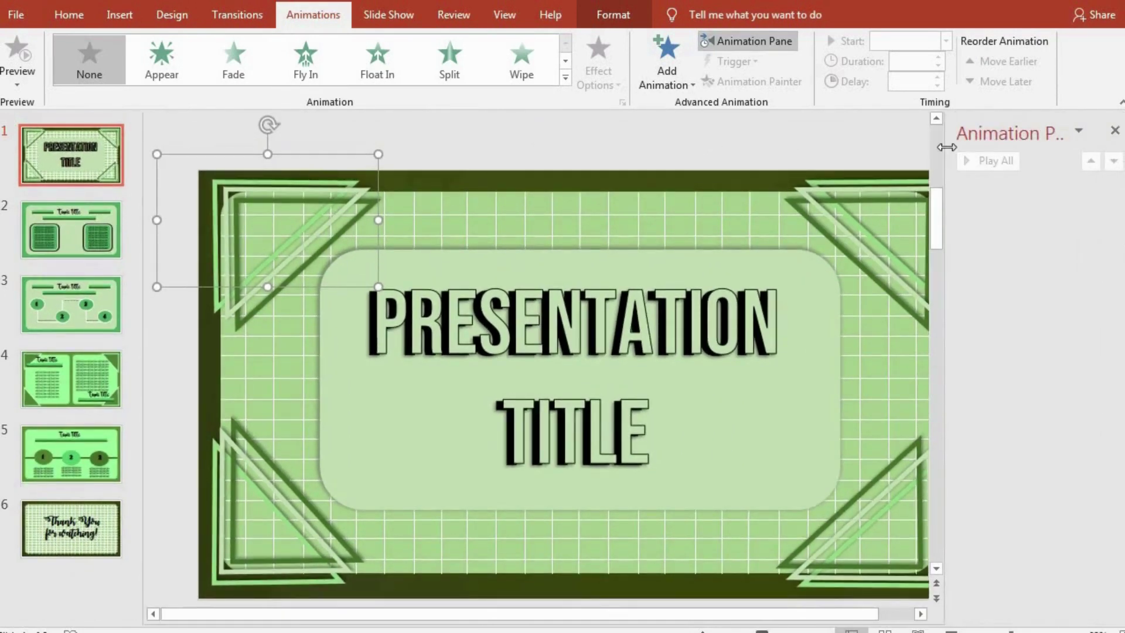
{"action": "mouse_move", "coordinate": [947, 147]}
{"action": "left_mouse_down"}
{"action": "mouse_move", "coordinate": [960, 165]}
{"action": "mouse_move", "coordinate": [934, 165]}
{"action": "left_mouse_up"}
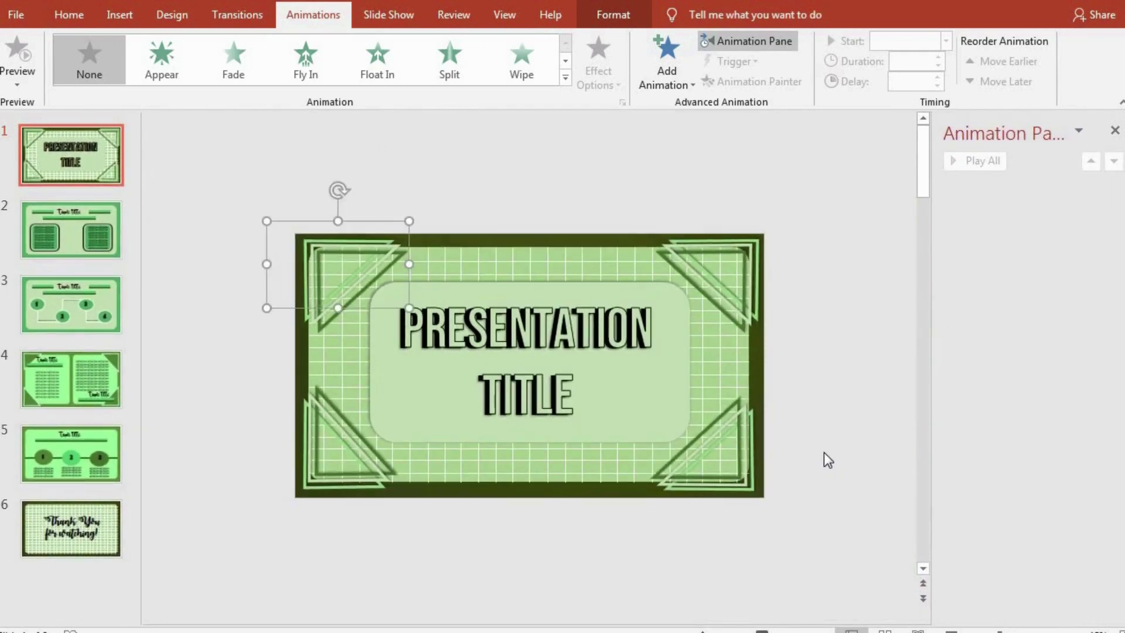
Deselect everything and bring up the slide transition options.
{"action": "left_click", "coordinate": [824, 404]}
{"action": "scroll", "coordinate": [823, 398], "scroll_direction": "up", "scroll_amount": 2, "text": "ctrl"}
{"action": "scroll", "coordinate": [823, 398], "scroll_direction": "up", "scroll_amount": 3, "text": "ctrl"}
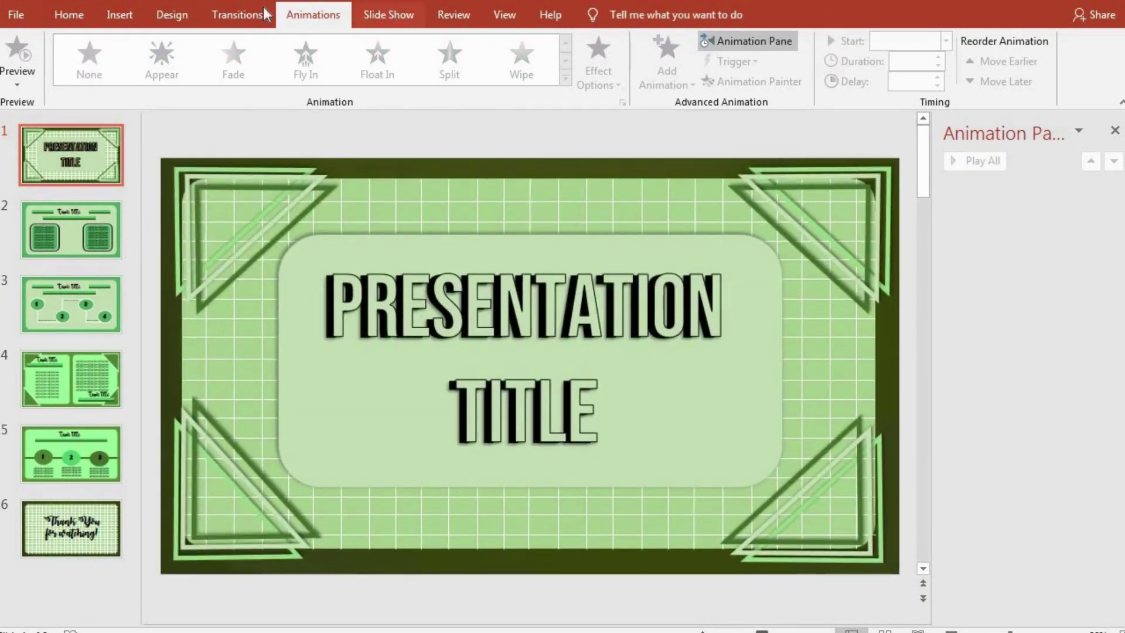
{"action": "scroll", "coordinate": [570, 52], "scroll_direction": "up", "scroll_amount": 1}
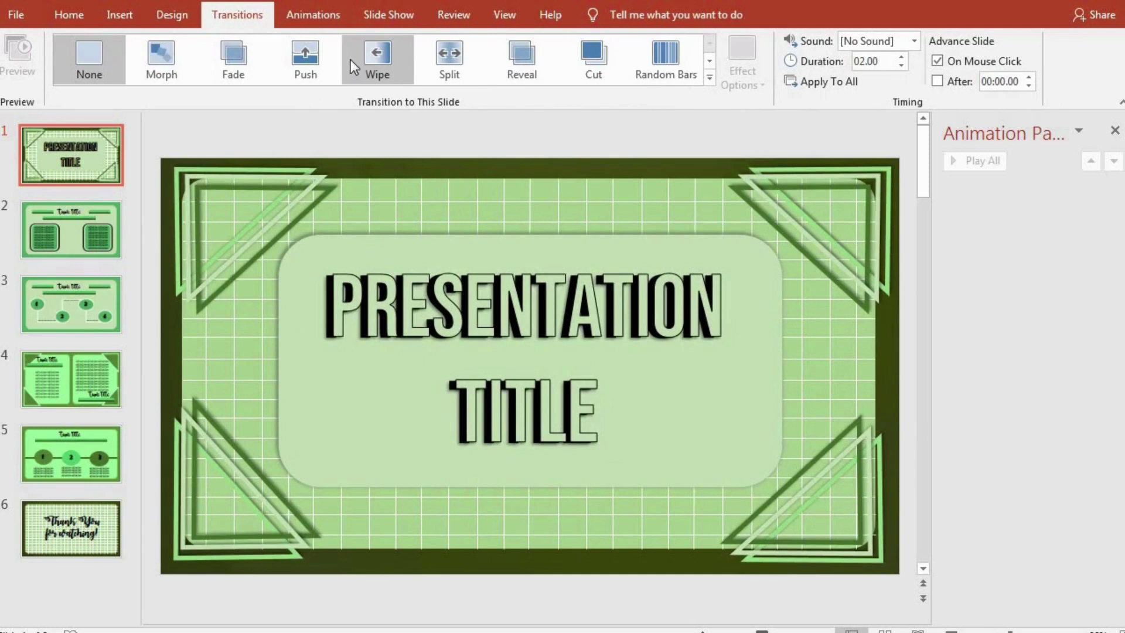
Apply the Random Bars transition to slide 1, with a 01.00 duration.
{"action": "left_click", "coordinate": [709, 78]}
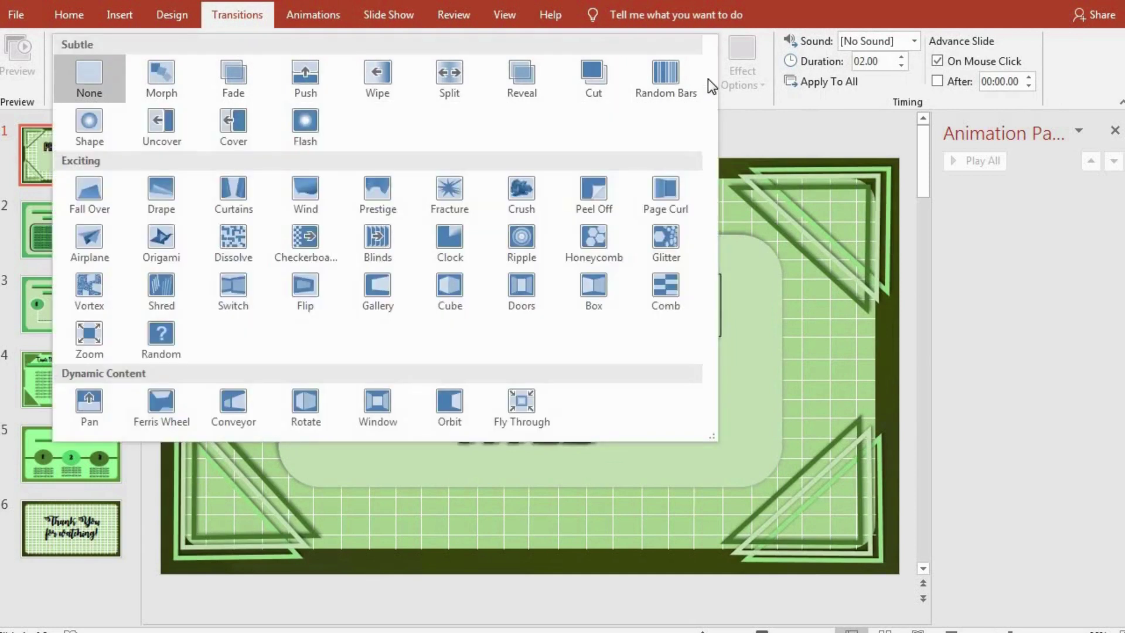
{"action": "left_click", "coordinate": [688, 80]}
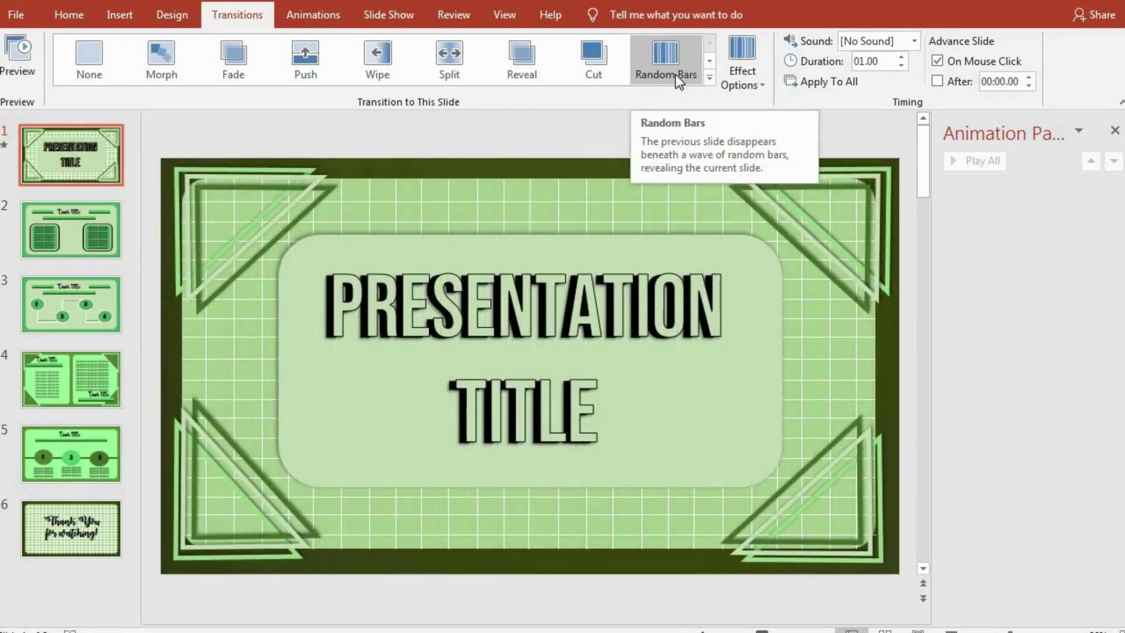
Give slides 2, 3 and 4 each a 01.25 Peel Off transition.
{"action": "left_click", "coordinate": [93, 216]}
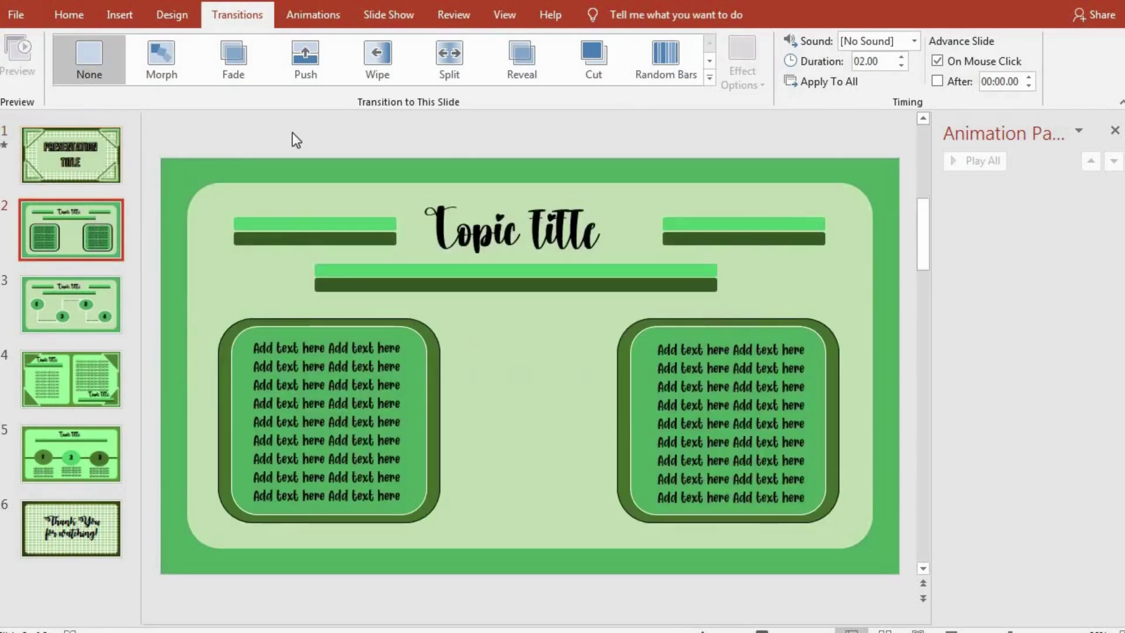
{"action": "left_click", "coordinate": [709, 79]}
{"action": "left_click", "coordinate": [593, 206]}
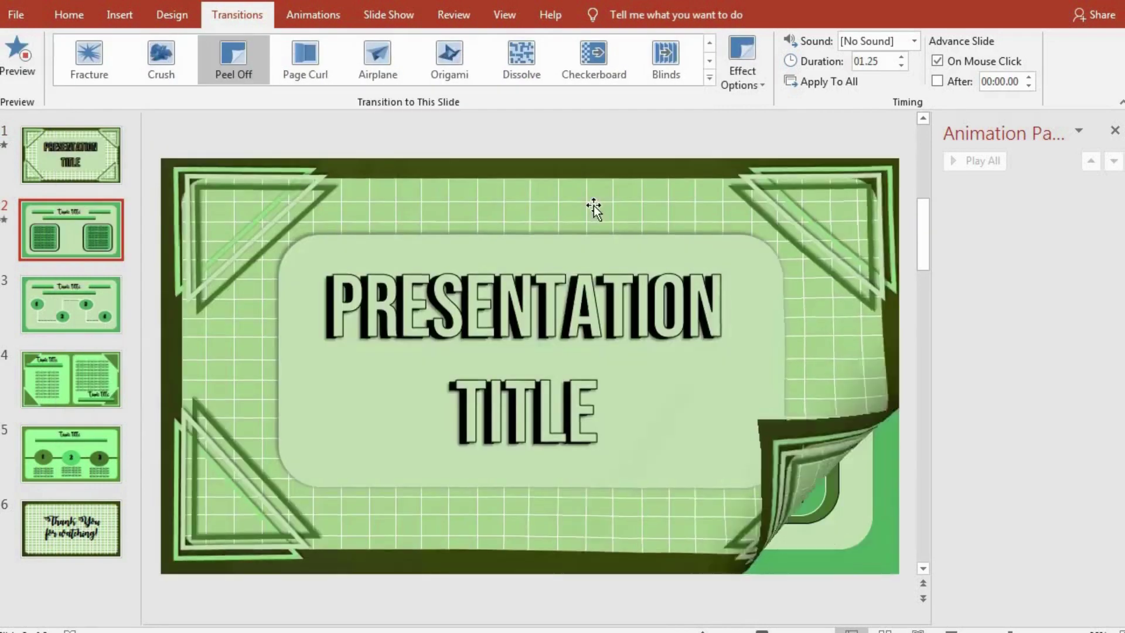
{"action": "left_click", "coordinate": [27, 322]}
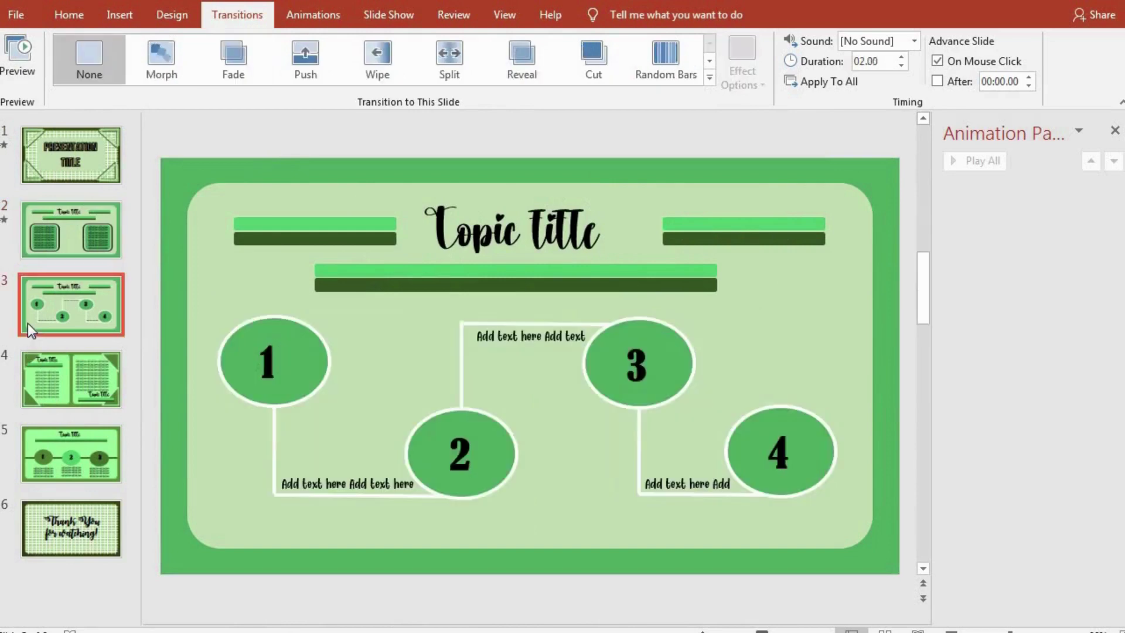
{"action": "left_click", "coordinate": [707, 78]}
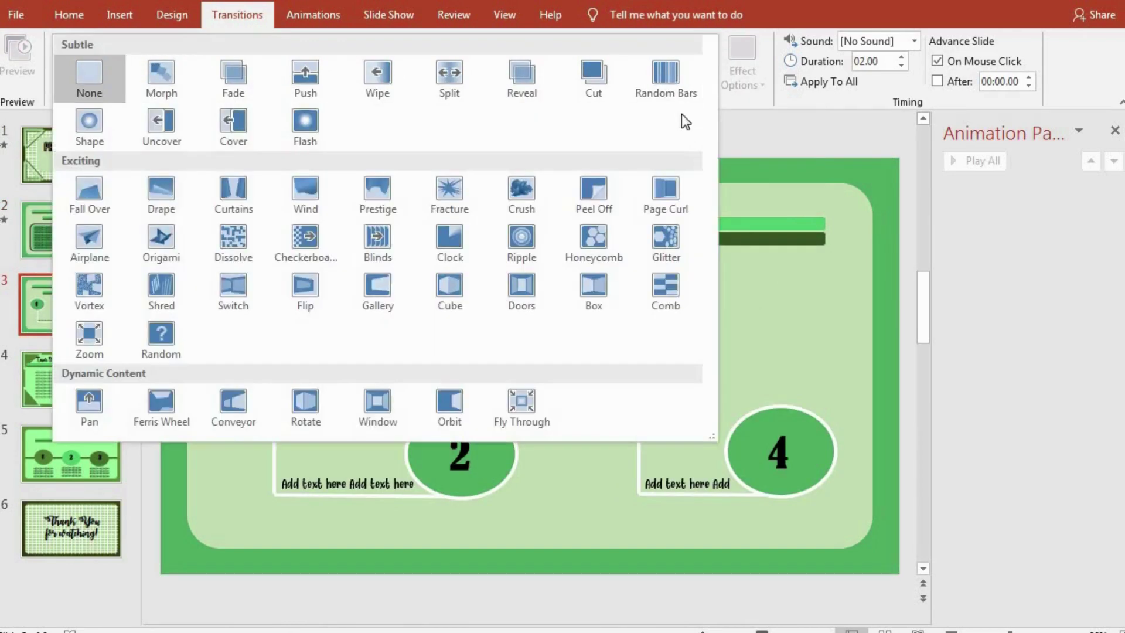
{"action": "left_click", "coordinate": [603, 202]}
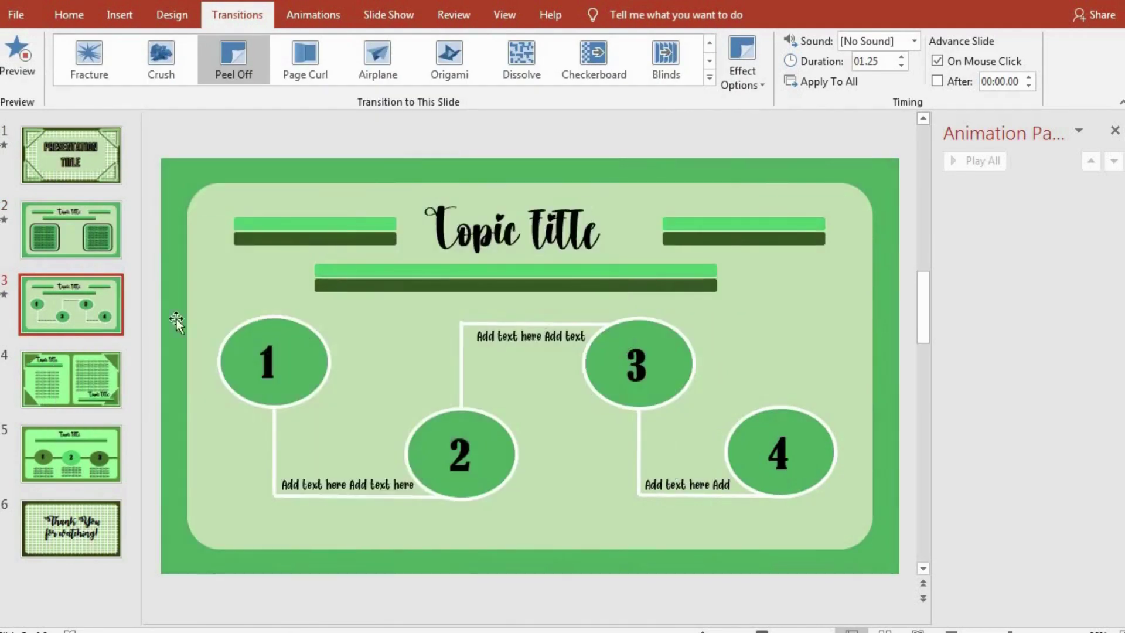
{"action": "left_click", "coordinate": [87, 374]}
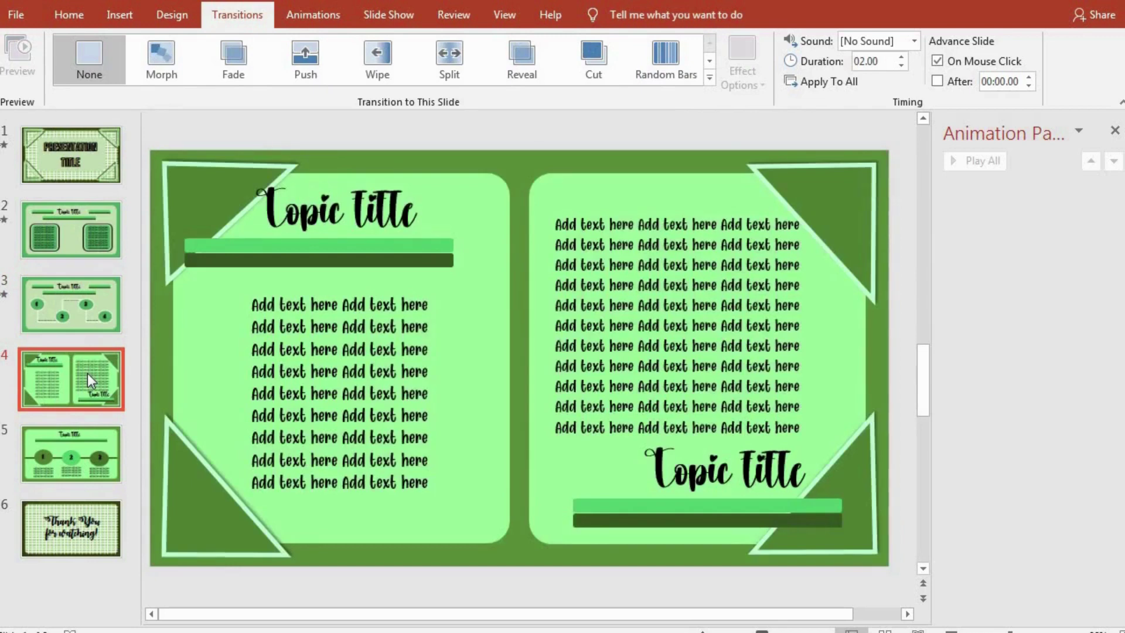
{"action": "left_click", "coordinate": [709, 77]}
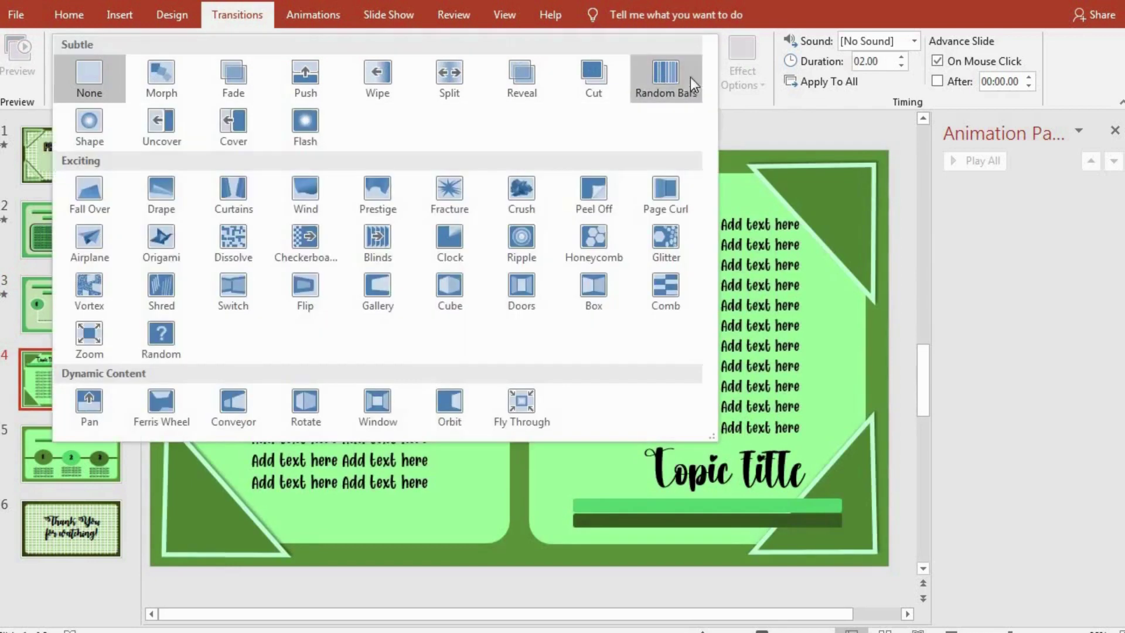
{"action": "left_click", "coordinate": [615, 200]}
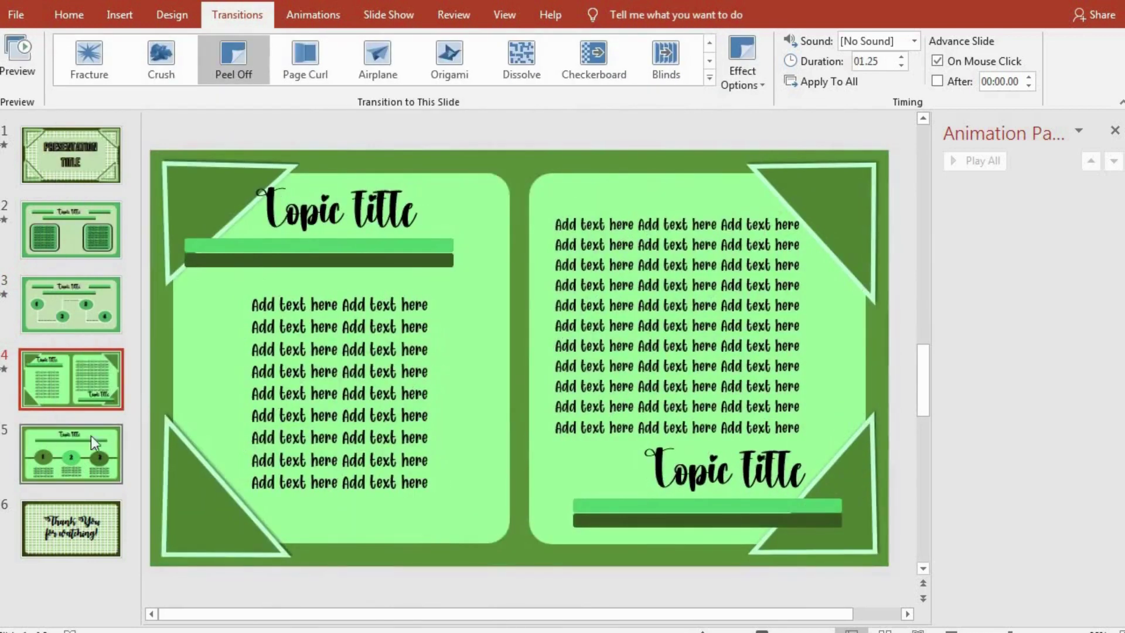
Give slides 5 and 6 the Peel Off transition, then return to the title slide.
{"action": "left_click", "coordinate": [94, 443]}
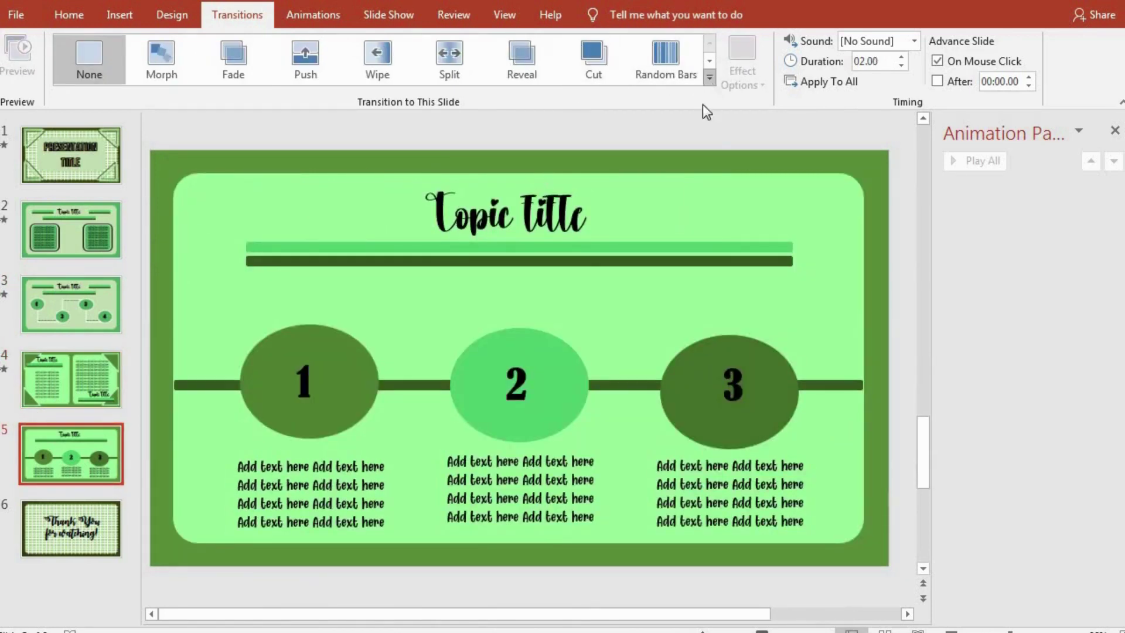
{"action": "left_click", "coordinate": [709, 77]}
{"action": "left_click", "coordinate": [594, 193]}
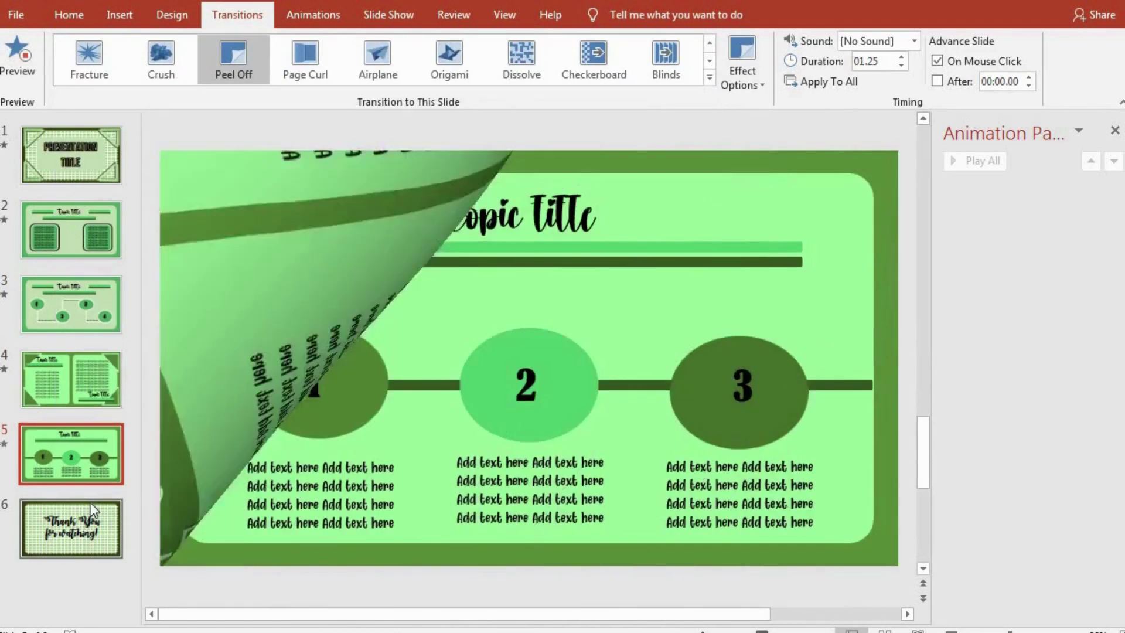
{"action": "left_click", "coordinate": [91, 505]}
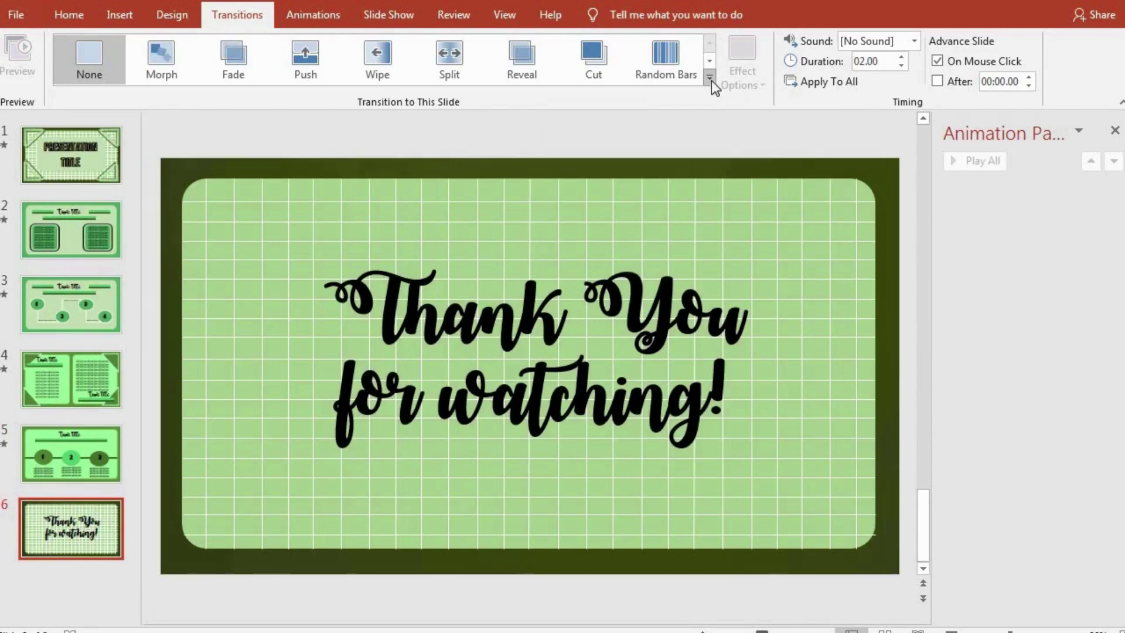
{"action": "left_click", "coordinate": [710, 78]}
{"action": "left_click", "coordinate": [585, 195]}
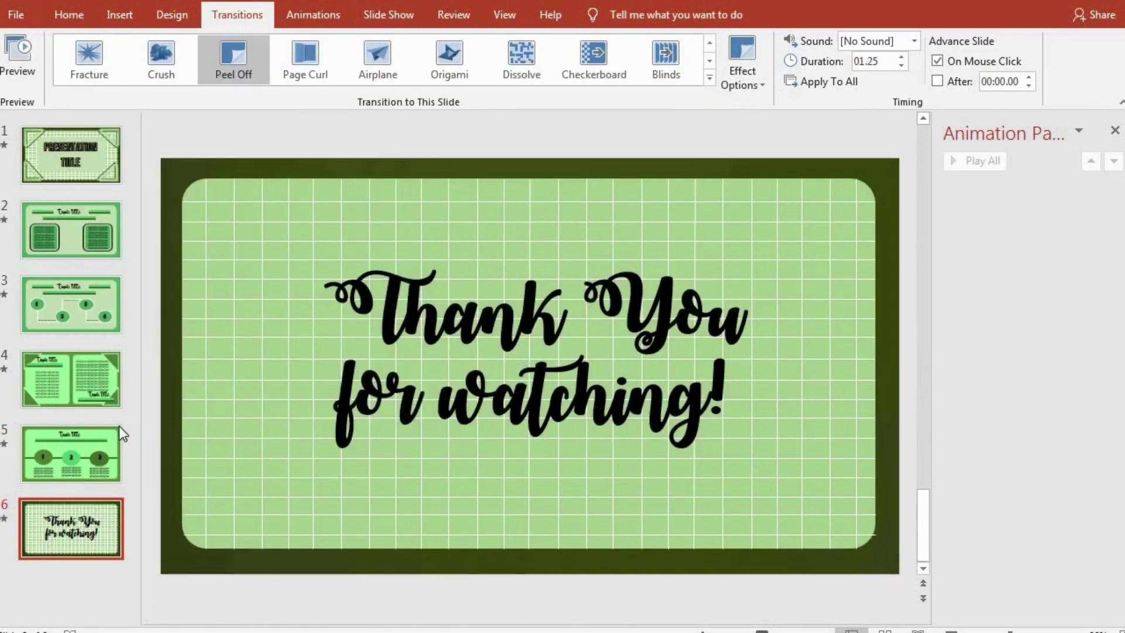
{"action": "left_click", "coordinate": [83, 177]}
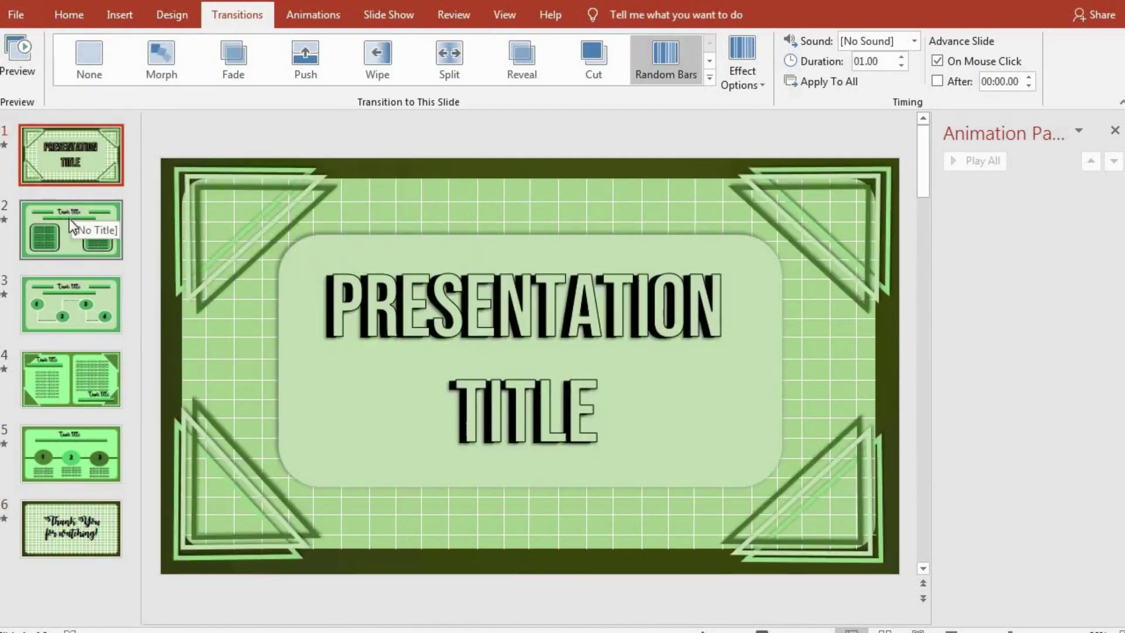
Leave the PRESENTATION TITLE box in its original position and switch to slide 2.
{"action": "left_click", "coordinate": [326, 297]}
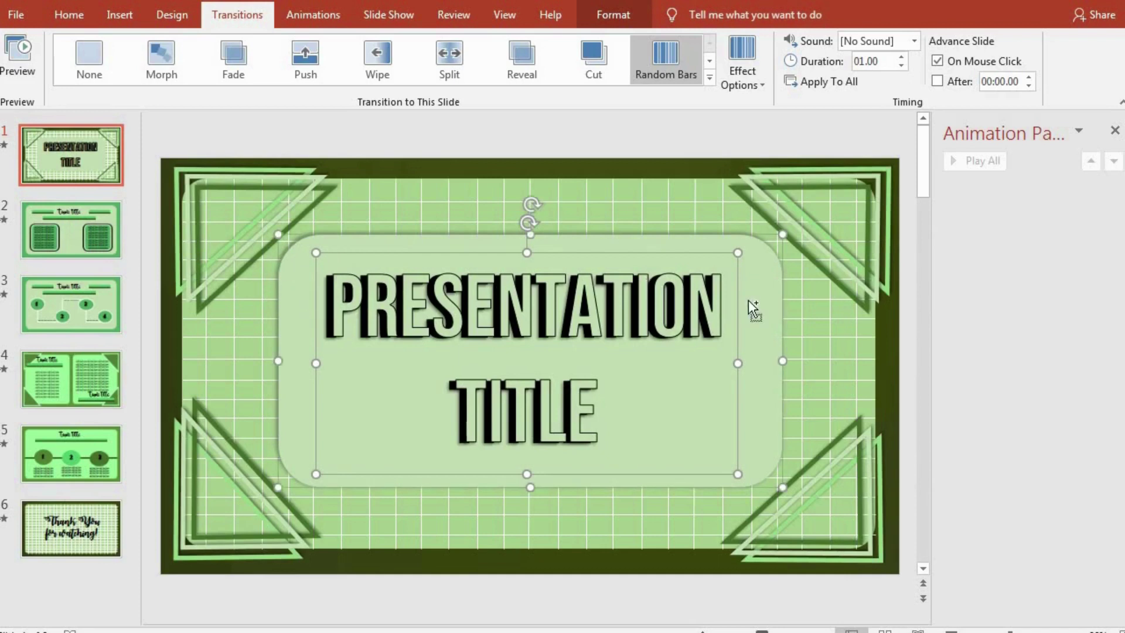
{"action": "left_click_drag", "start_coordinate": [610, 252], "coordinate": [610, 273]}
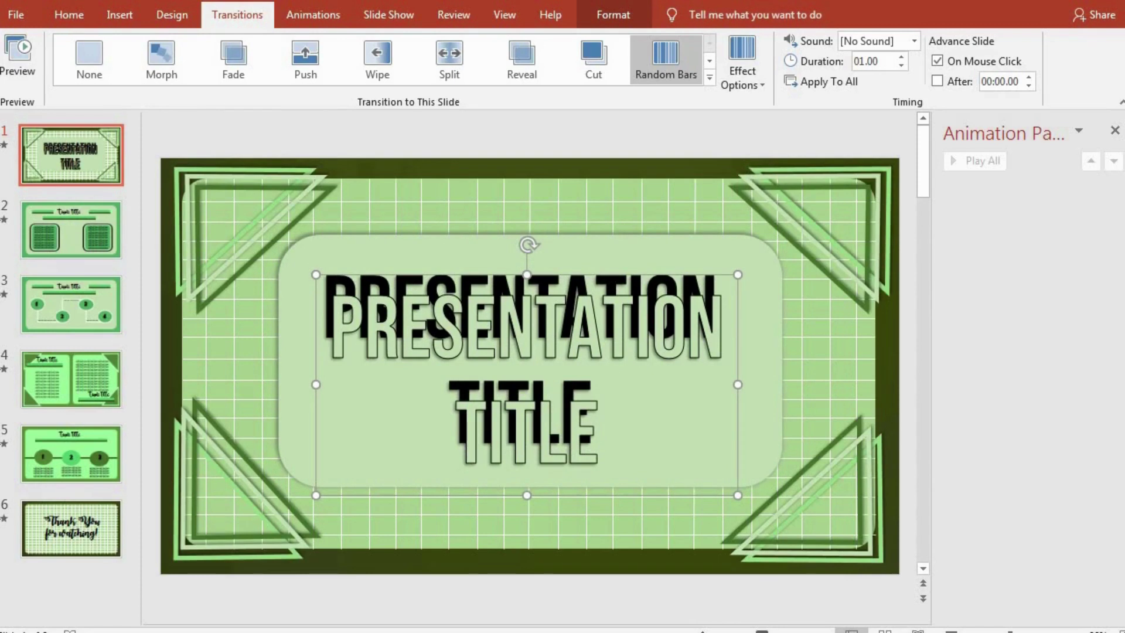
{"action": "left_click", "coordinate": [61, 8]}
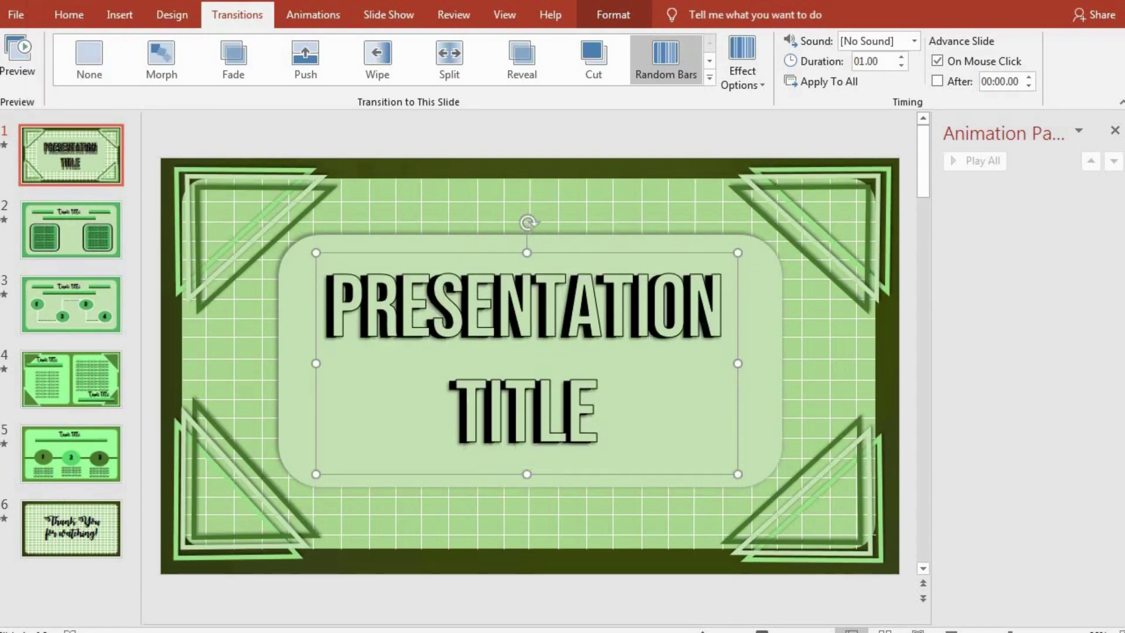
{"action": "left_click_drag", "start_coordinate": [610, 251], "coordinate": [611, 272]}
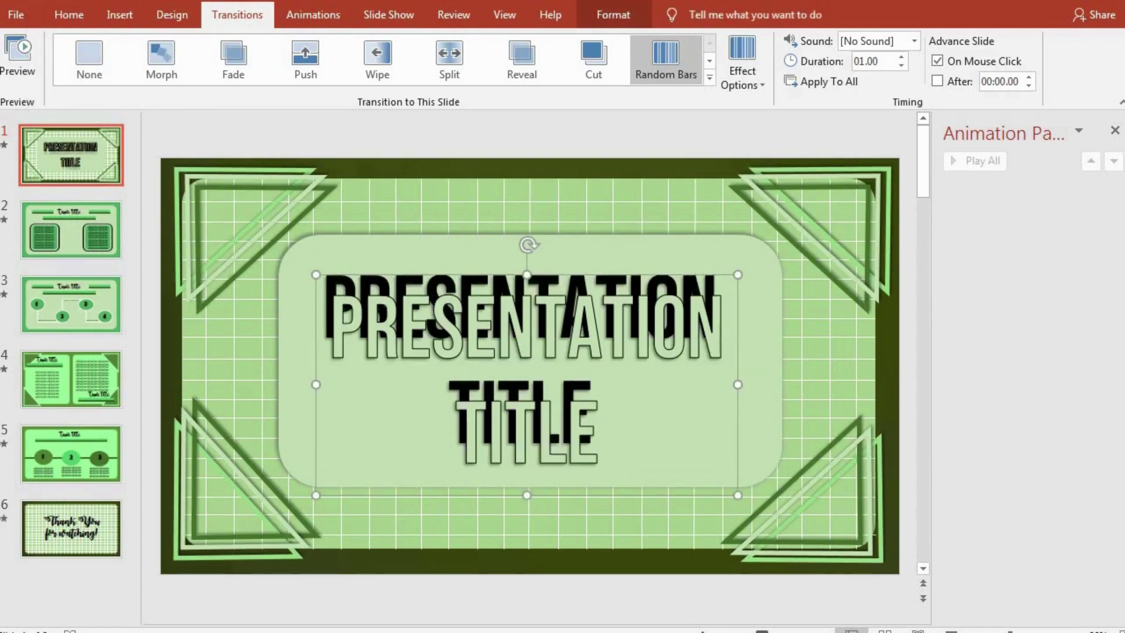
{"action": "key", "text": "Escape"}
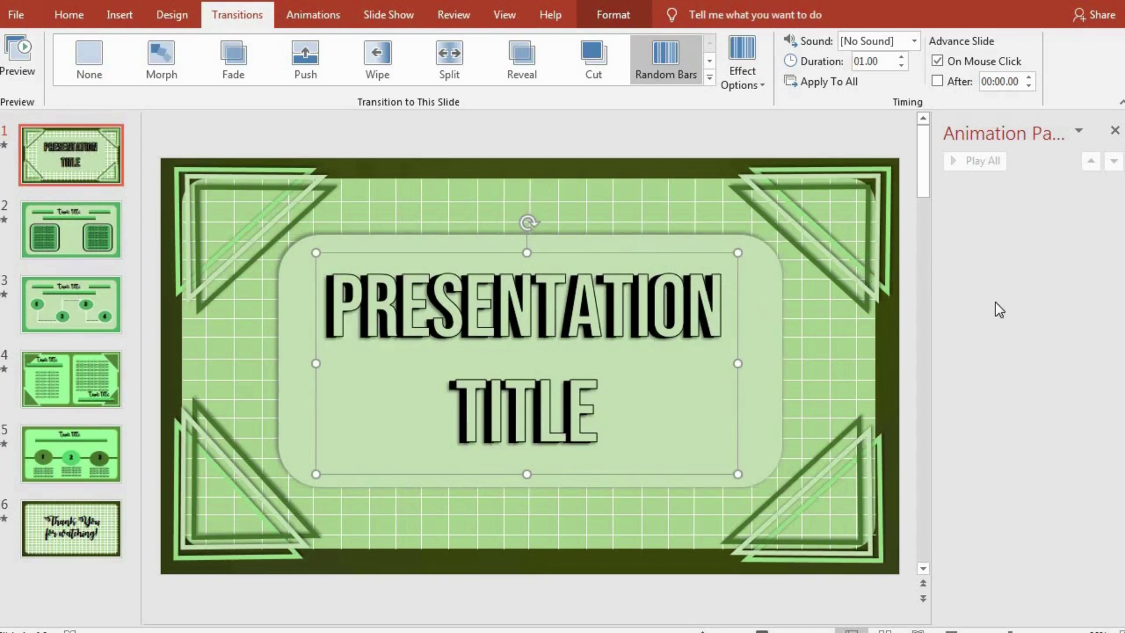
{"action": "left_click", "coordinate": [72, 250]}
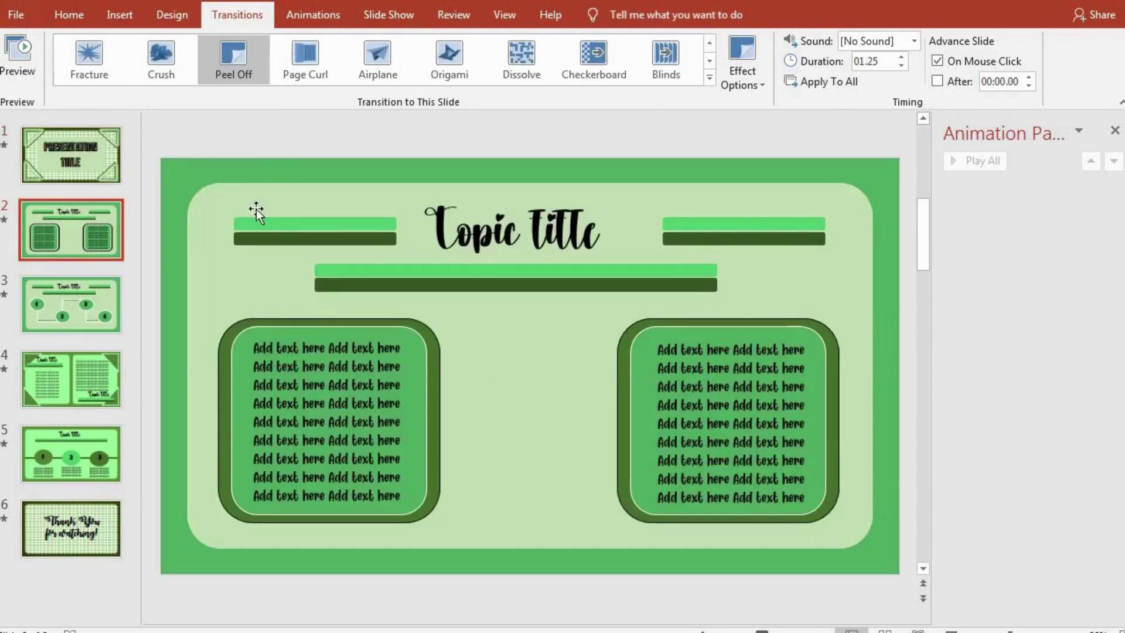
Give the selected heading bars a one-second Wipe entrance from the left.
{"action": "left_click", "coordinate": [291, 218]}
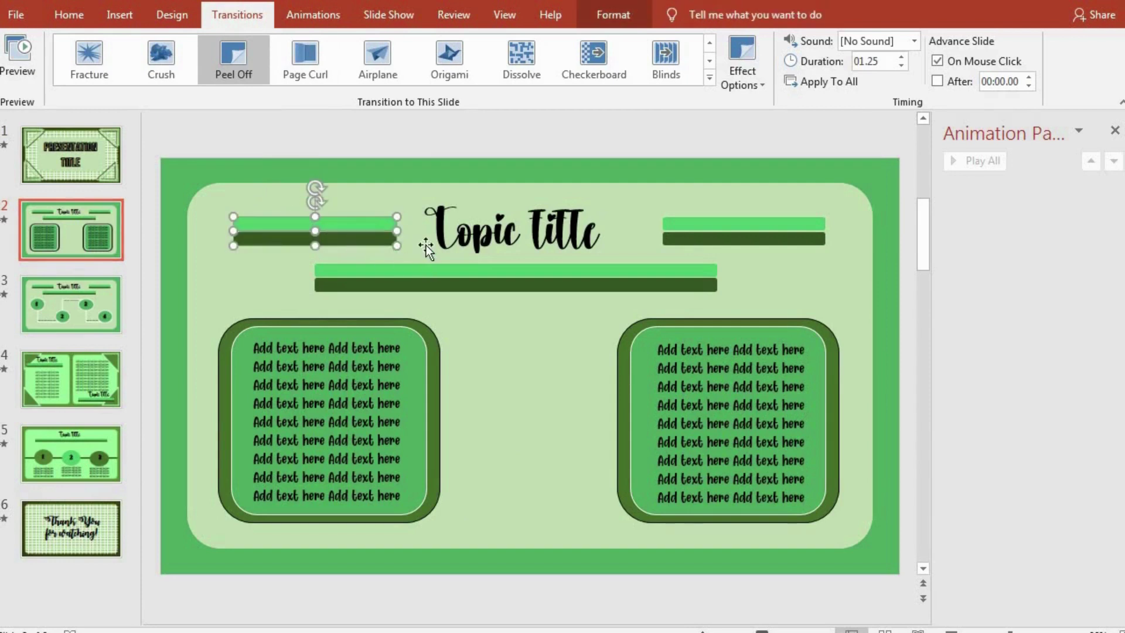
{"action": "left_click", "coordinate": [711, 230], "text": "shift"}
{"action": "left_click", "coordinate": [592, 282], "text": "shift"}
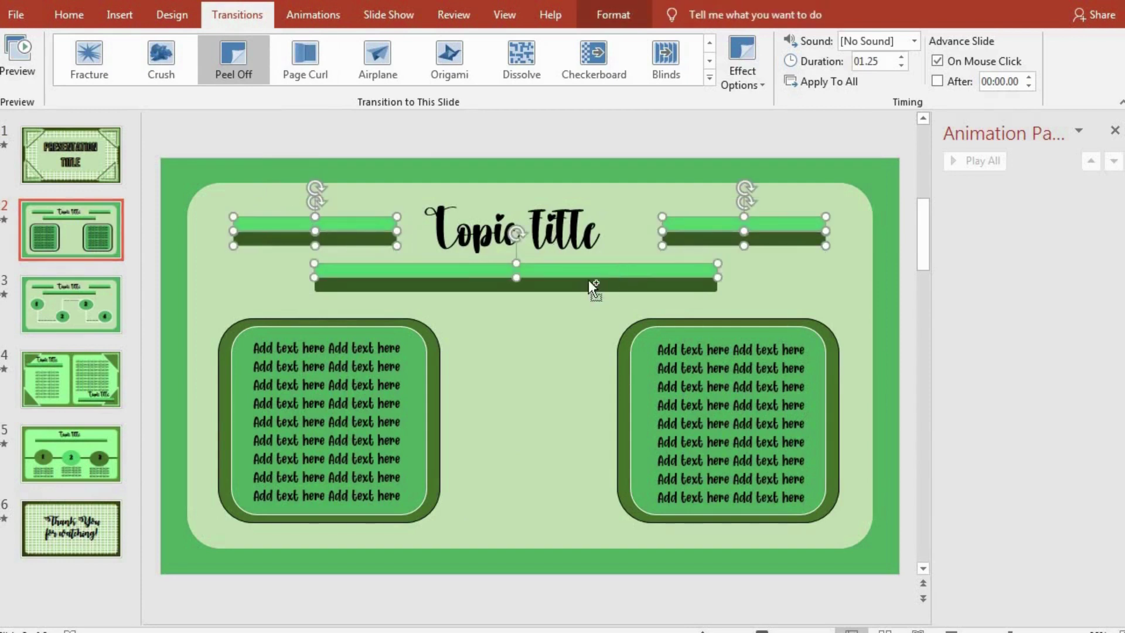
{"action": "left_click", "coordinate": [328, 17]}
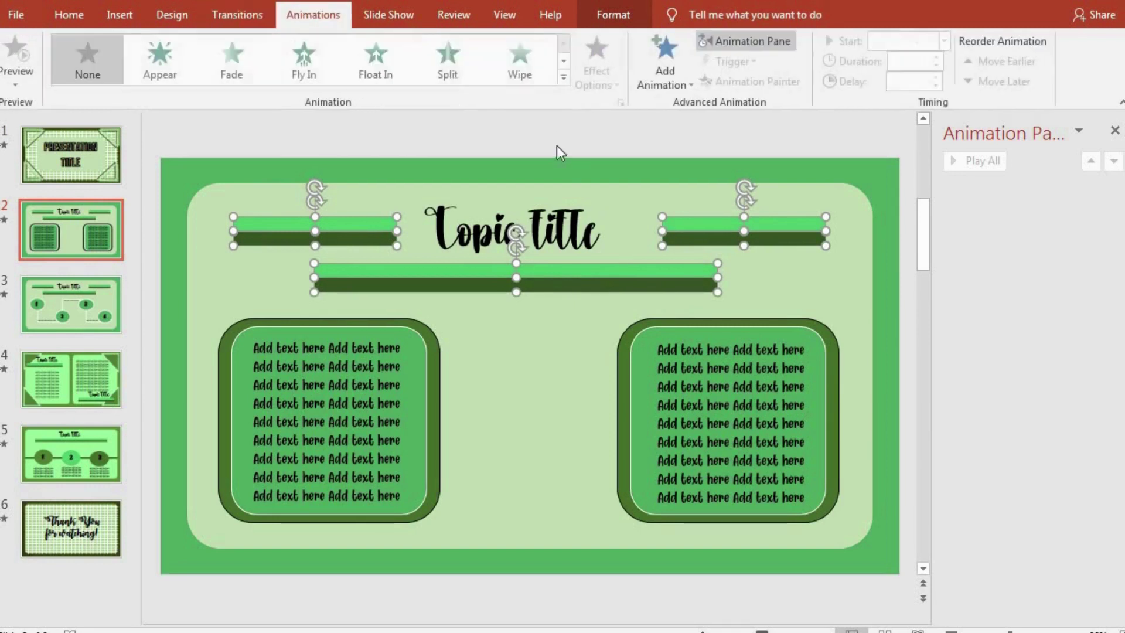
{"action": "left_click", "coordinate": [452, 83]}
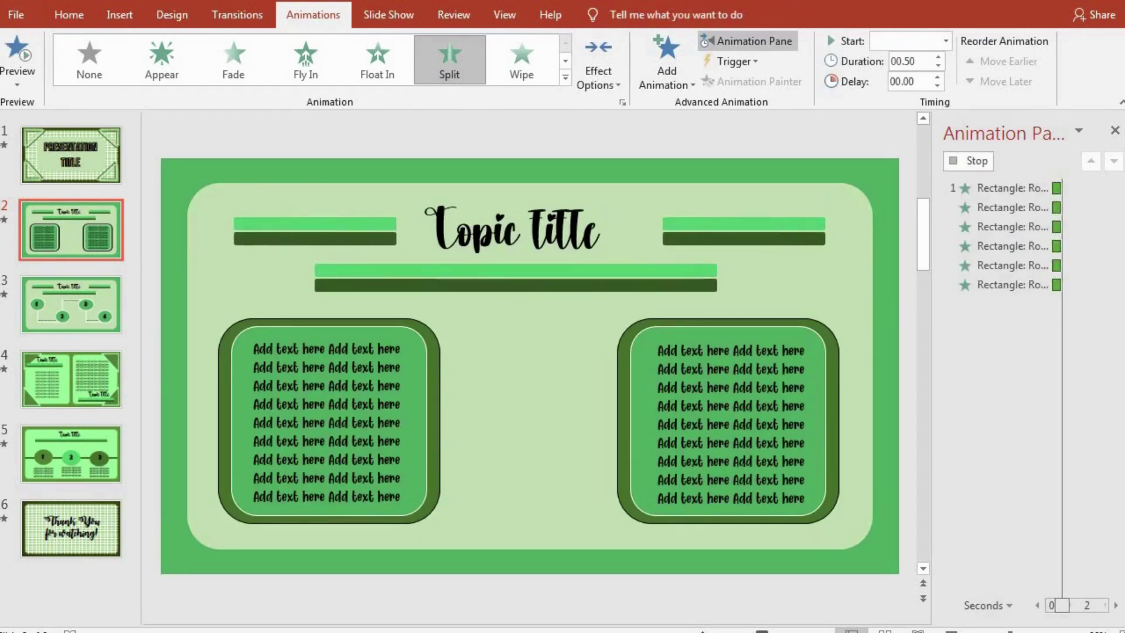
{"action": "left_click", "coordinate": [937, 58]}
{"action": "left_click", "coordinate": [938, 57]}
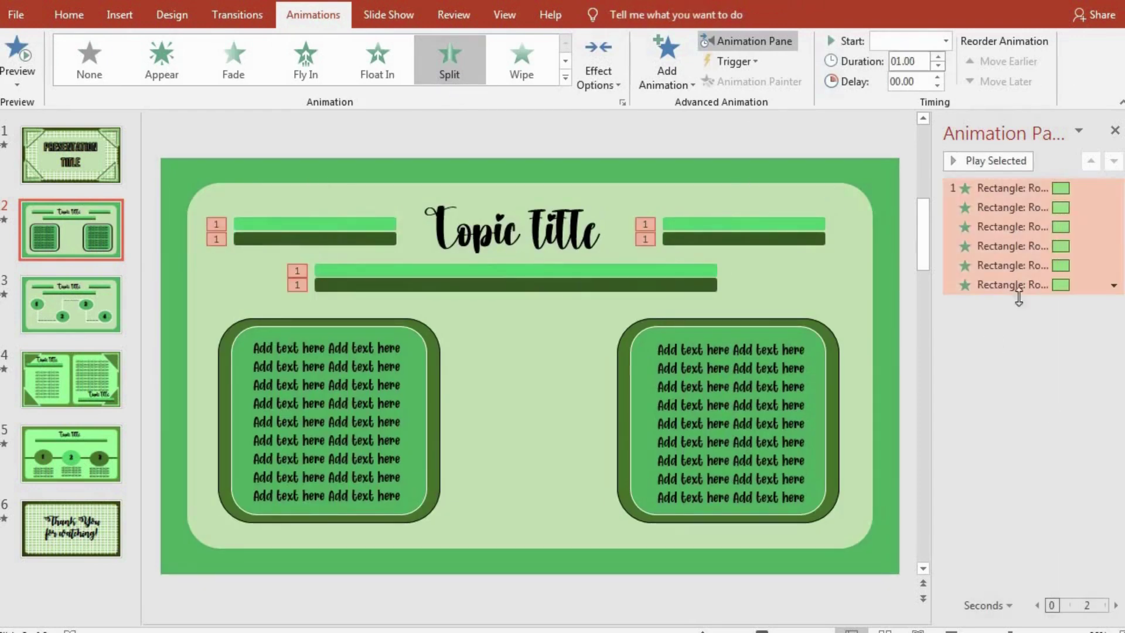
{"action": "left_click", "coordinate": [972, 161]}
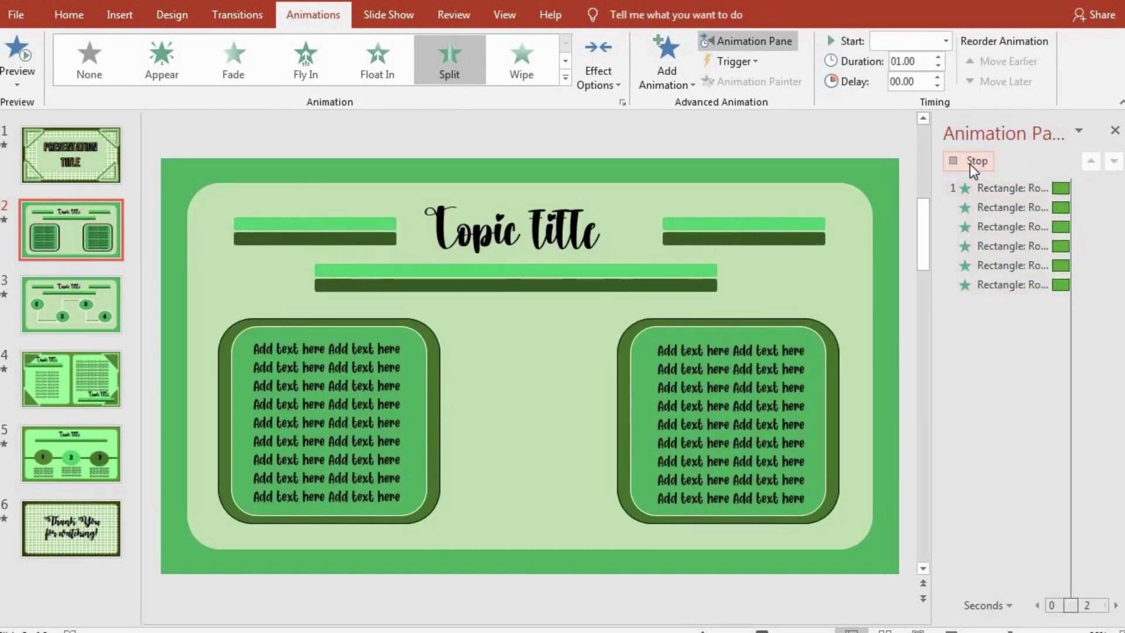
{"action": "left_click", "coordinate": [527, 58]}
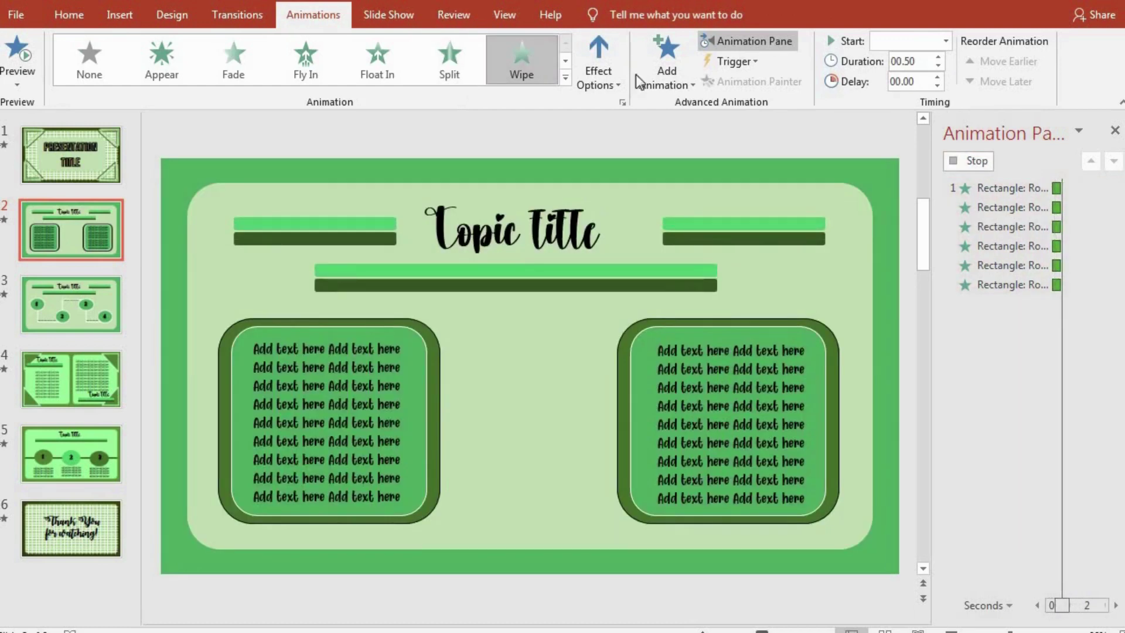
{"action": "left_click", "coordinate": [598, 65]}
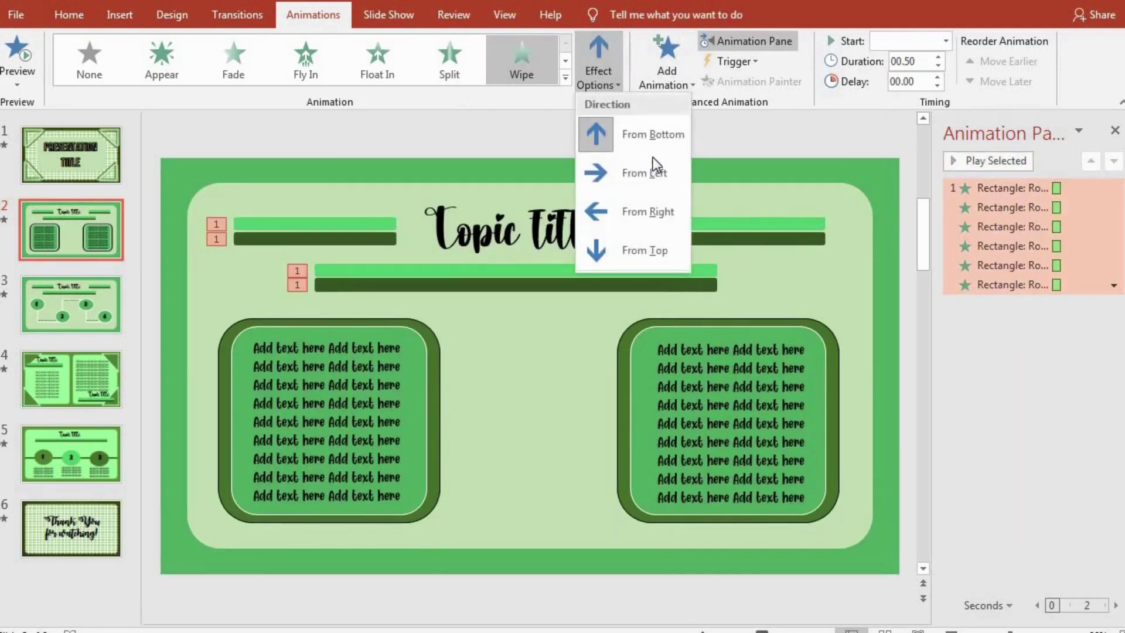
{"action": "left_click", "coordinate": [653, 157]}
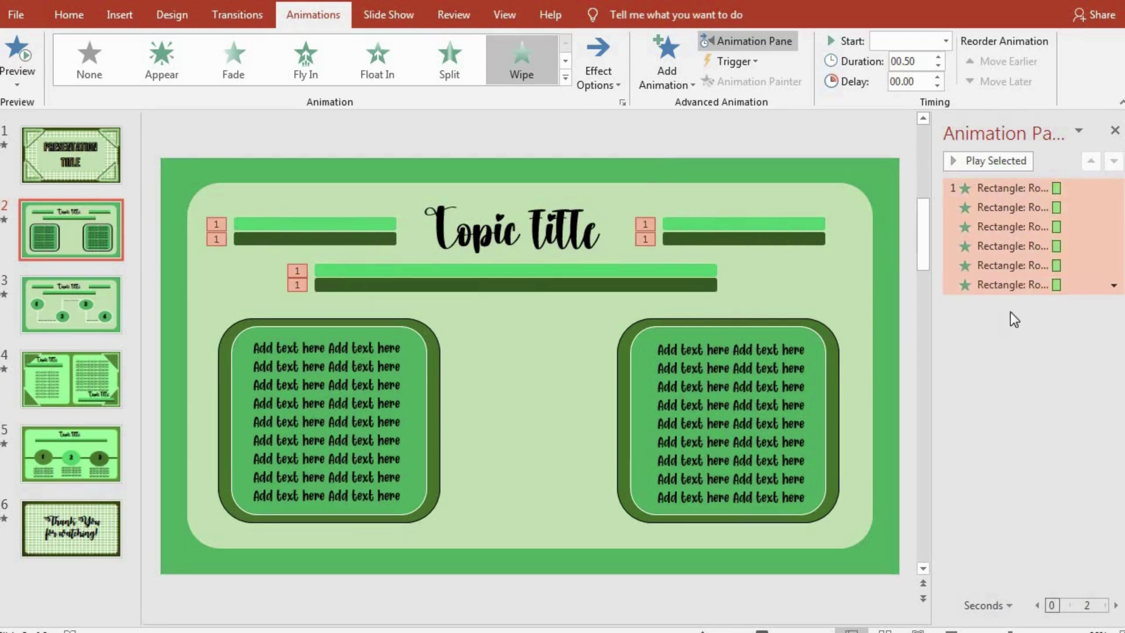
{"action": "left_click", "coordinate": [938, 58]}
{"action": "left_click", "coordinate": [938, 57]}
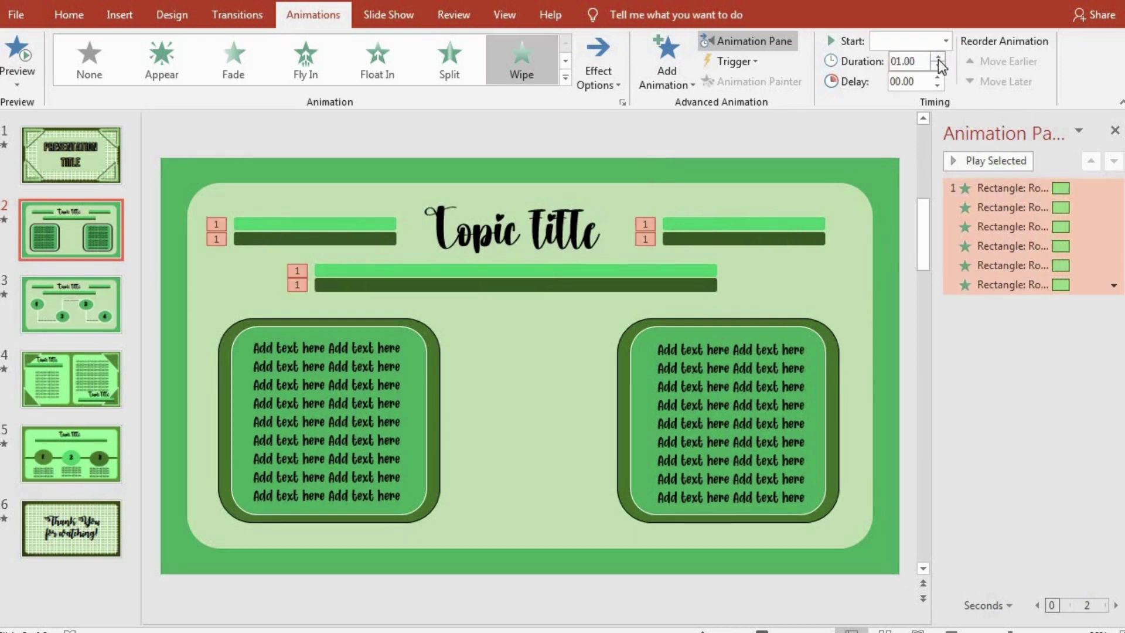
Make the middle bars wipe from the bottom and the right-hand bars from the right.
{"action": "left_click", "coordinate": [611, 268]}
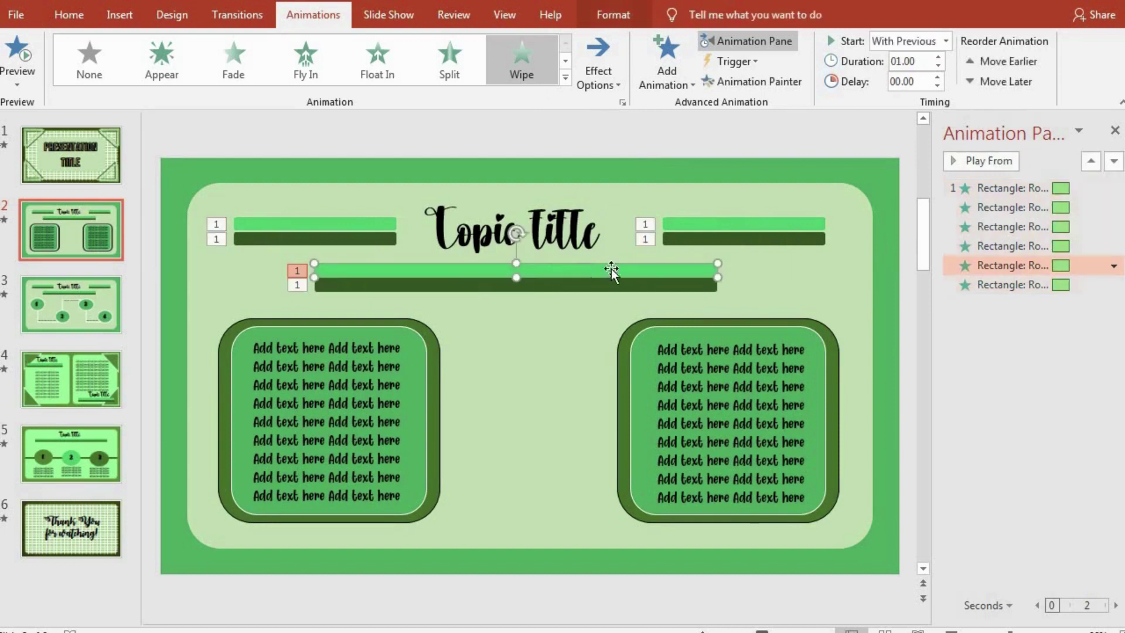
{"action": "left_click", "coordinate": [650, 285], "text": "shift"}
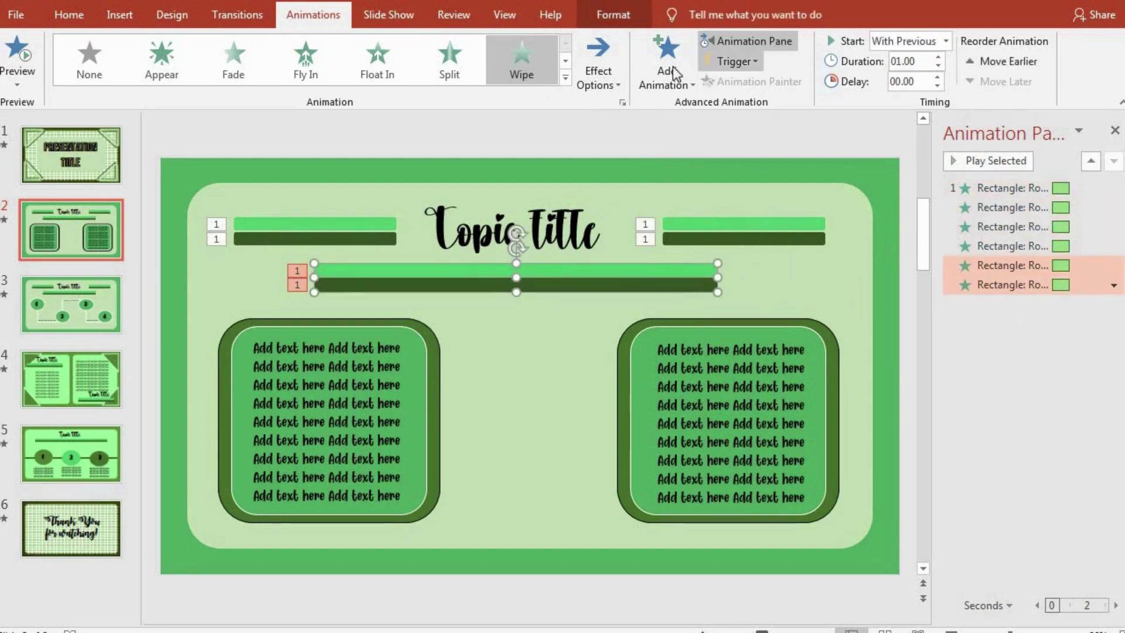
{"action": "left_click", "coordinate": [598, 79]}
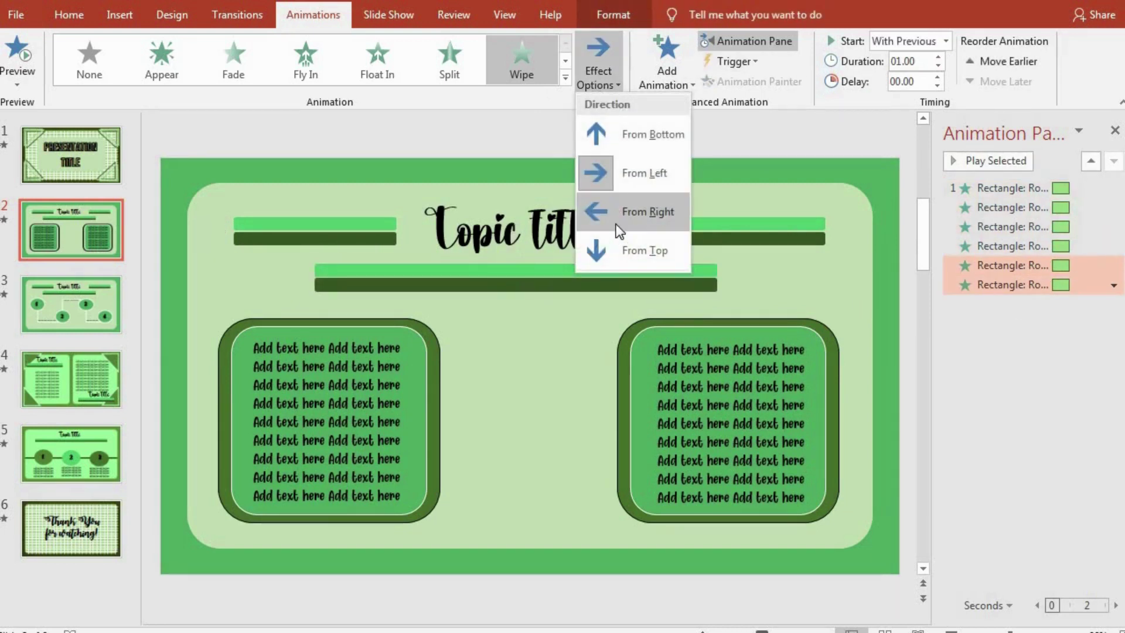
{"action": "left_click", "coordinate": [631, 136]}
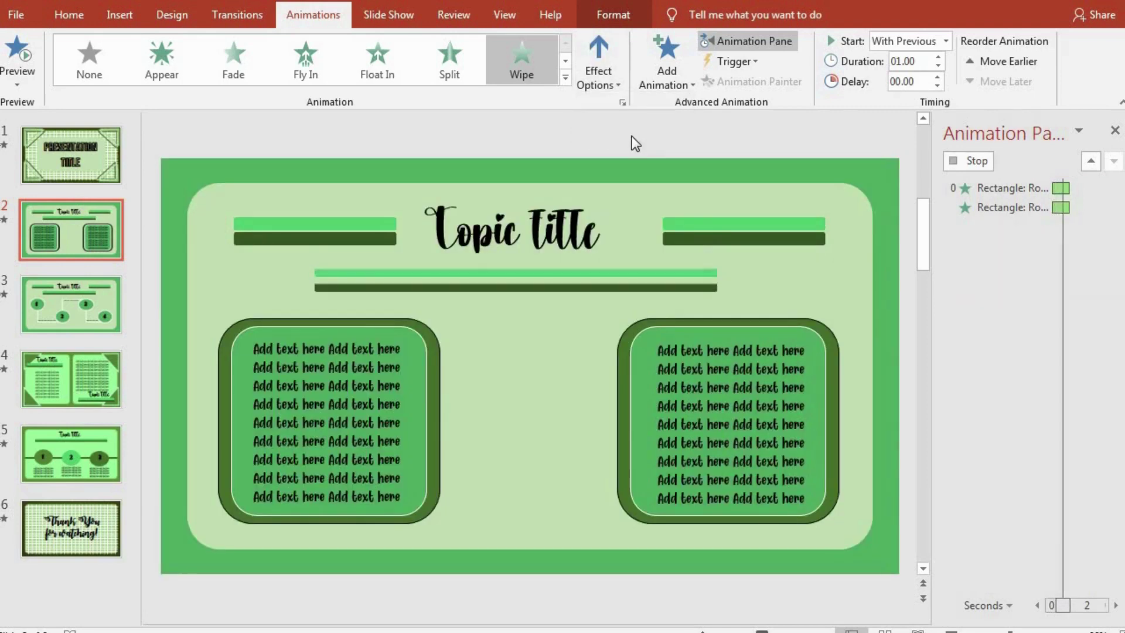
{"action": "left_click", "coordinate": [776, 243]}
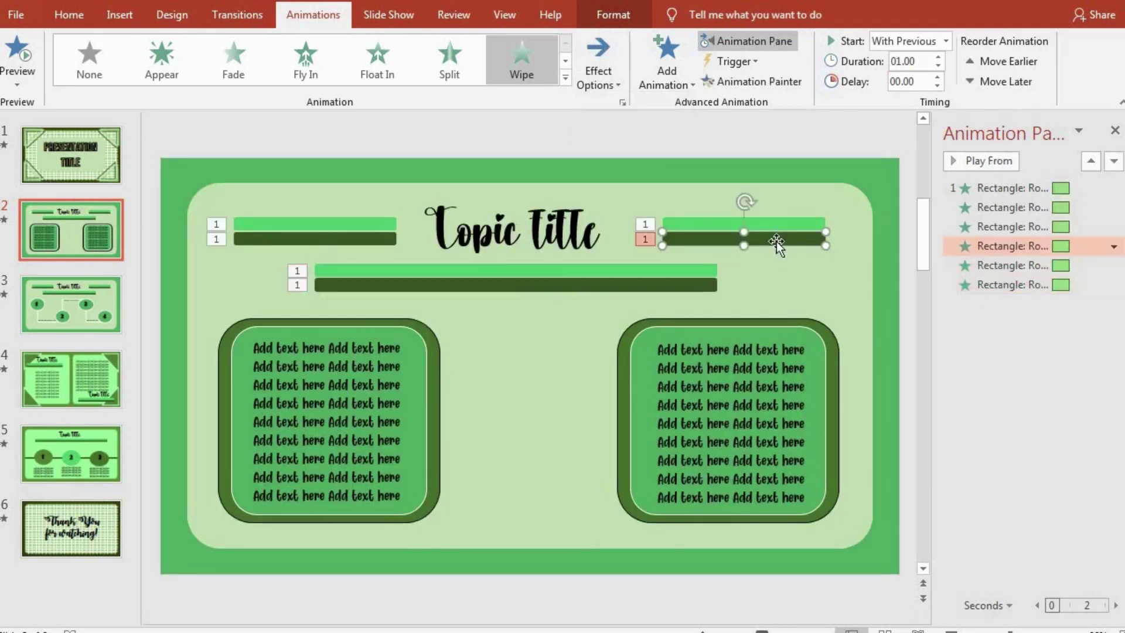
{"action": "key", "text": "Escape"}
{"action": "left_click", "coordinate": [743, 227]}
{"action": "left_click", "coordinate": [746, 238], "text": "shift"}
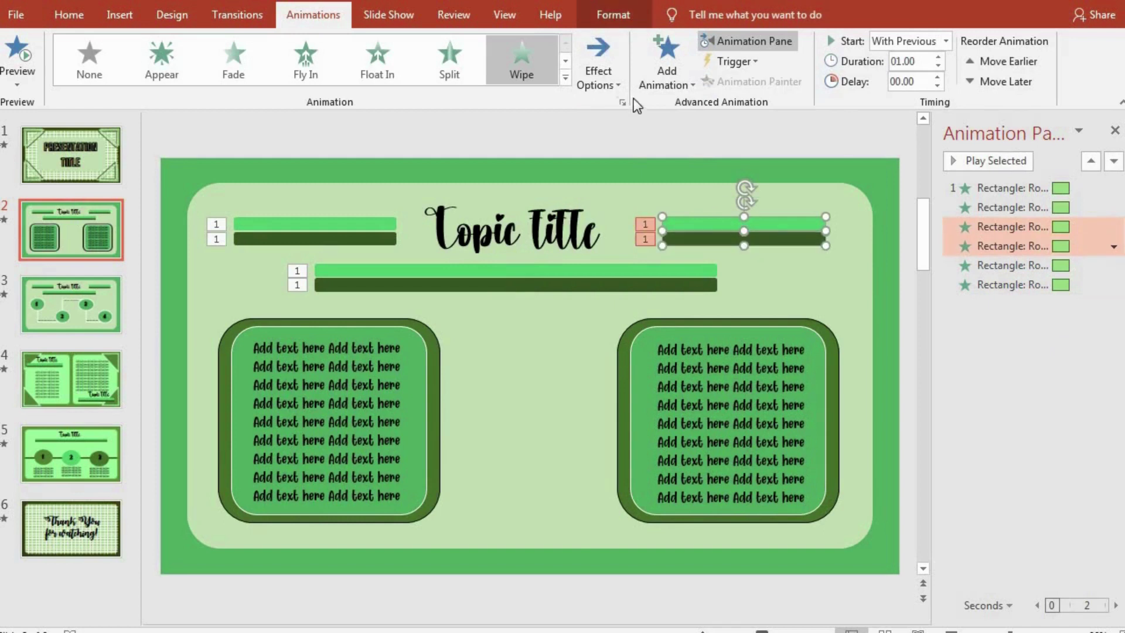
{"action": "left_click", "coordinate": [598, 70]}
{"action": "left_click", "coordinate": [616, 219]}
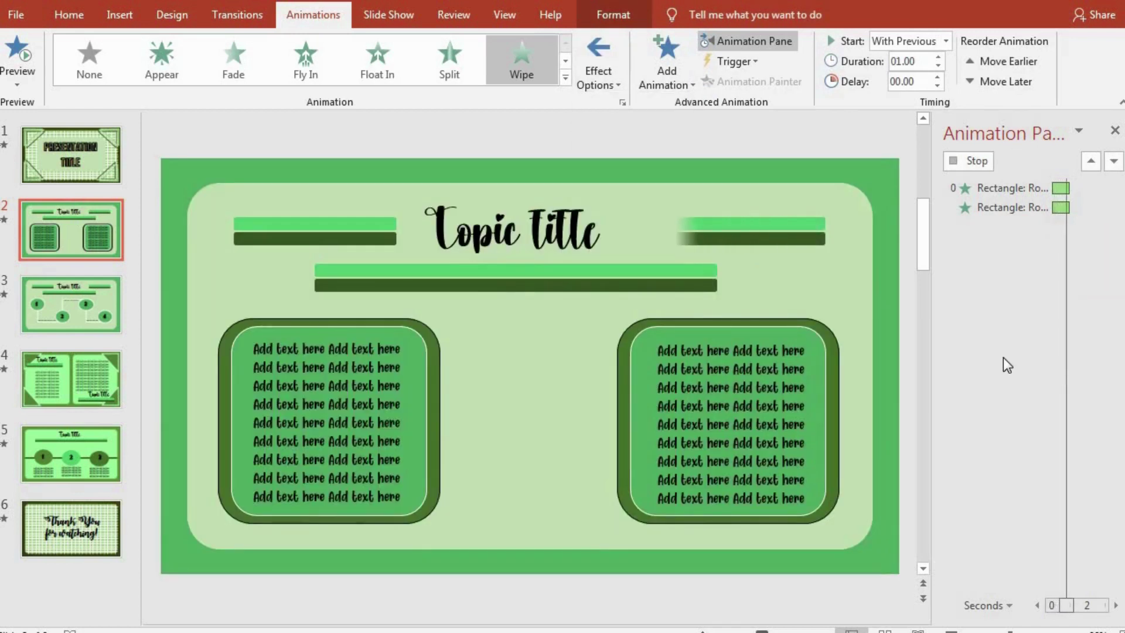
Give Topic Title a Float In entrance starting With Previous, then preview the slide.
{"action": "left_click", "coordinate": [548, 210]}
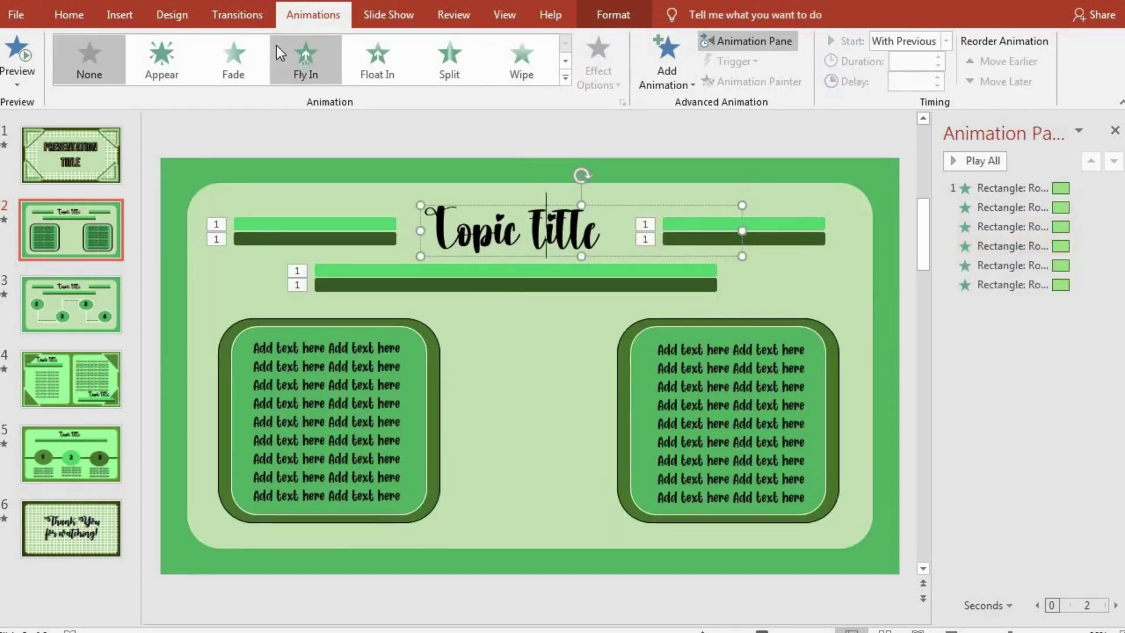
{"action": "left_click", "coordinate": [304, 57]}
{"action": "left_click", "coordinate": [402, 76]}
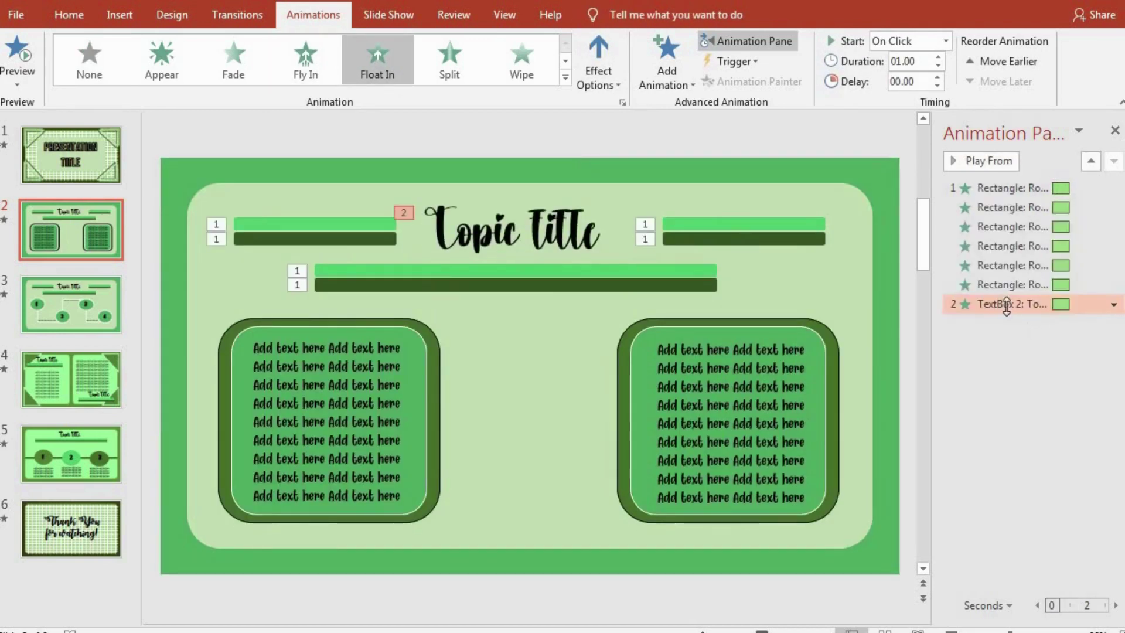
{"action": "right_click", "coordinate": [1003, 304]}
{"action": "left_click", "coordinate": [1009, 322]}
{"action": "right_click", "coordinate": [1000, 309]}
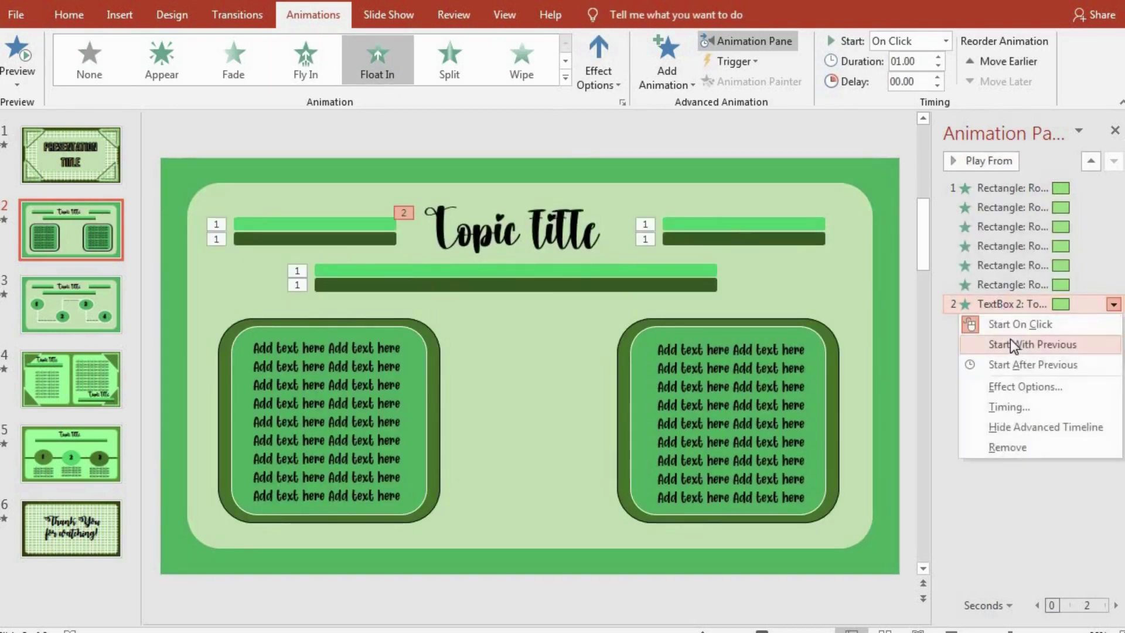
{"action": "left_click", "coordinate": [1010, 339]}
{"action": "left_click", "coordinate": [961, 409]}
{"action": "left_click", "coordinate": [964, 162]}
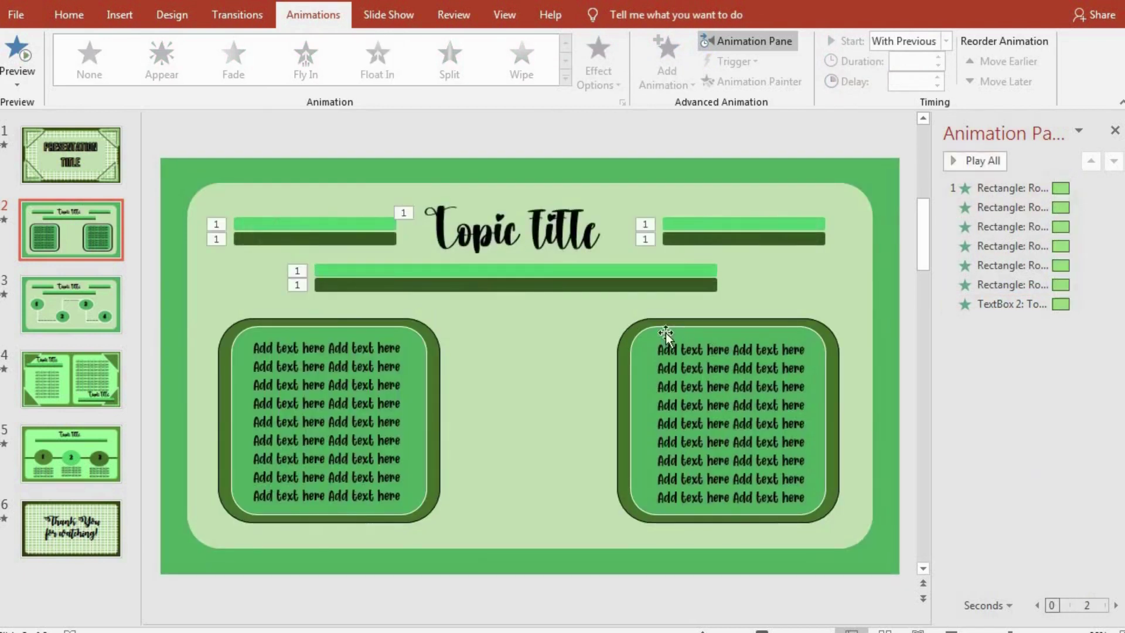
Give the left rounded panel a Float In entrance and its text an Appear effect.
{"action": "left_click", "coordinate": [430, 335]}
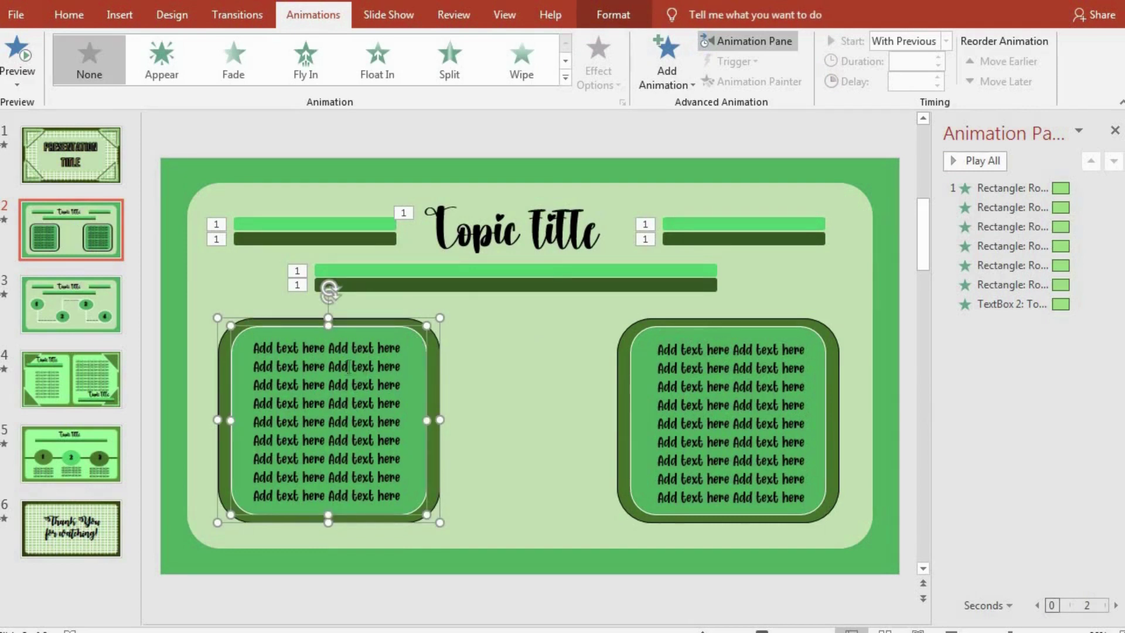
{"action": "left_click", "coordinate": [500, 360]}
{"action": "left_click", "coordinate": [414, 328]}
{"action": "left_click", "coordinate": [378, 64]}
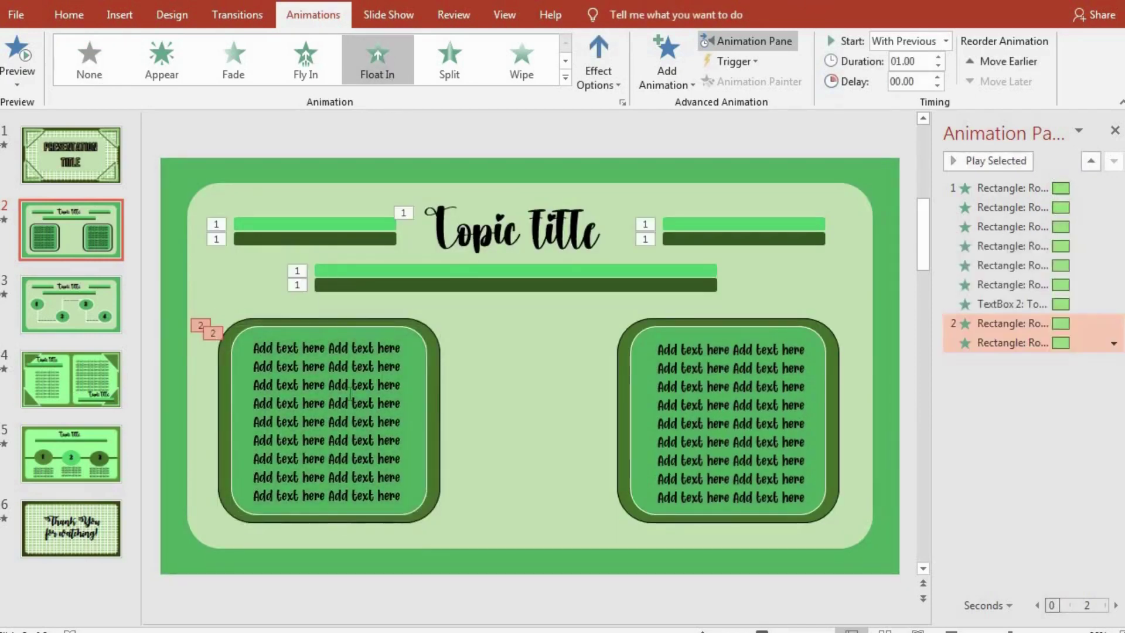
{"action": "left_click", "coordinate": [322, 326]}
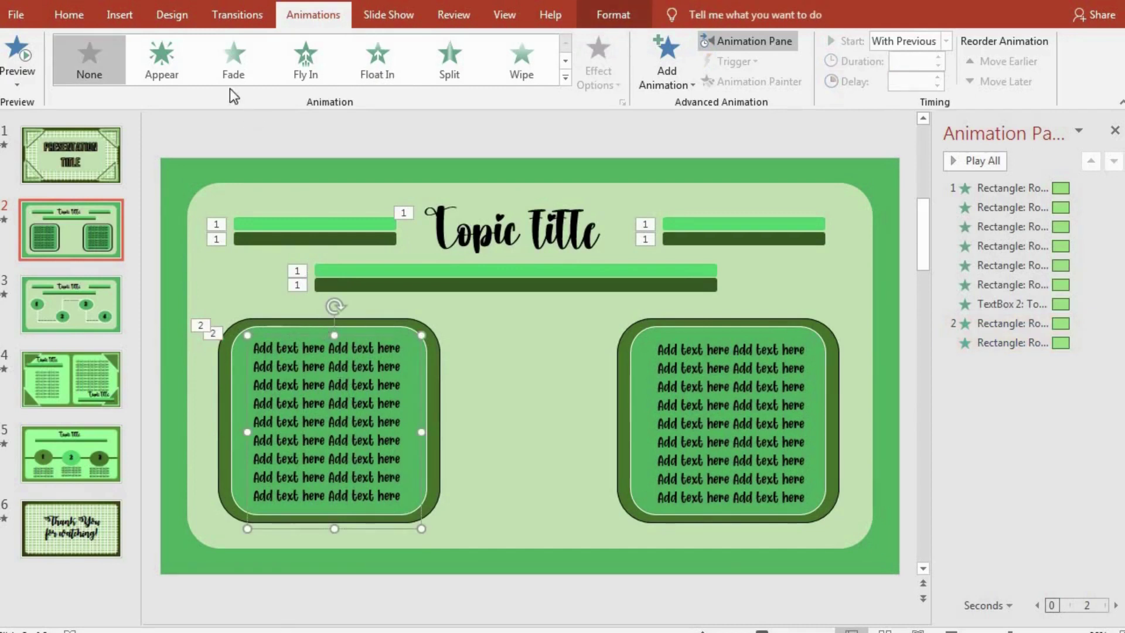
{"action": "left_click", "coordinate": [161, 58]}
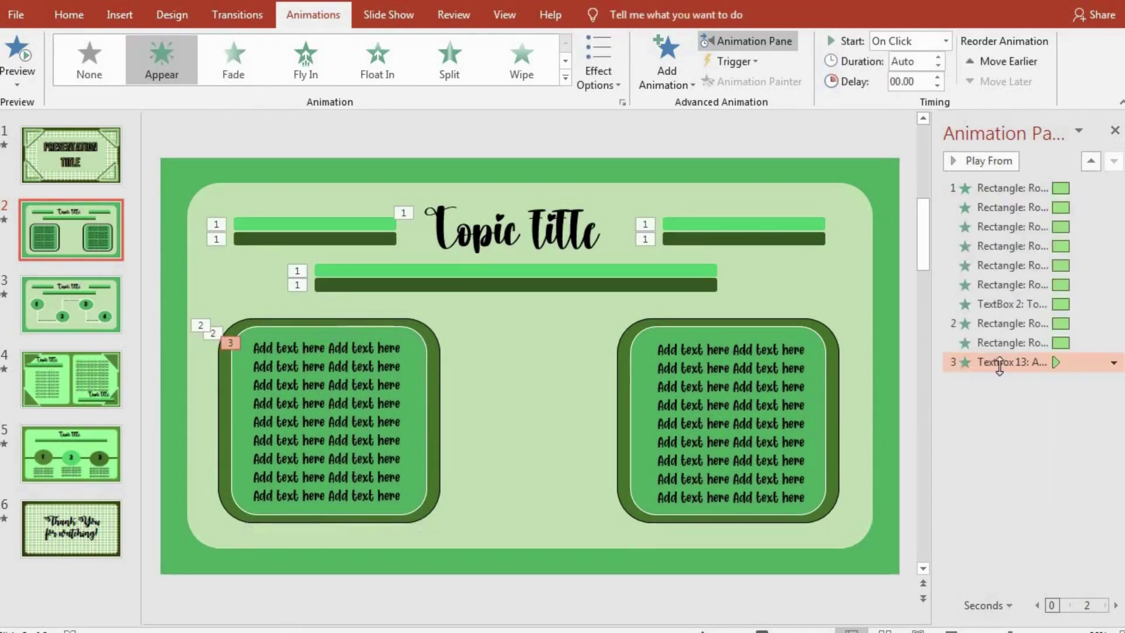
Set the left panel text's Appear effect to group text By Paragraph.
{"action": "right_click", "coordinate": [997, 363]}
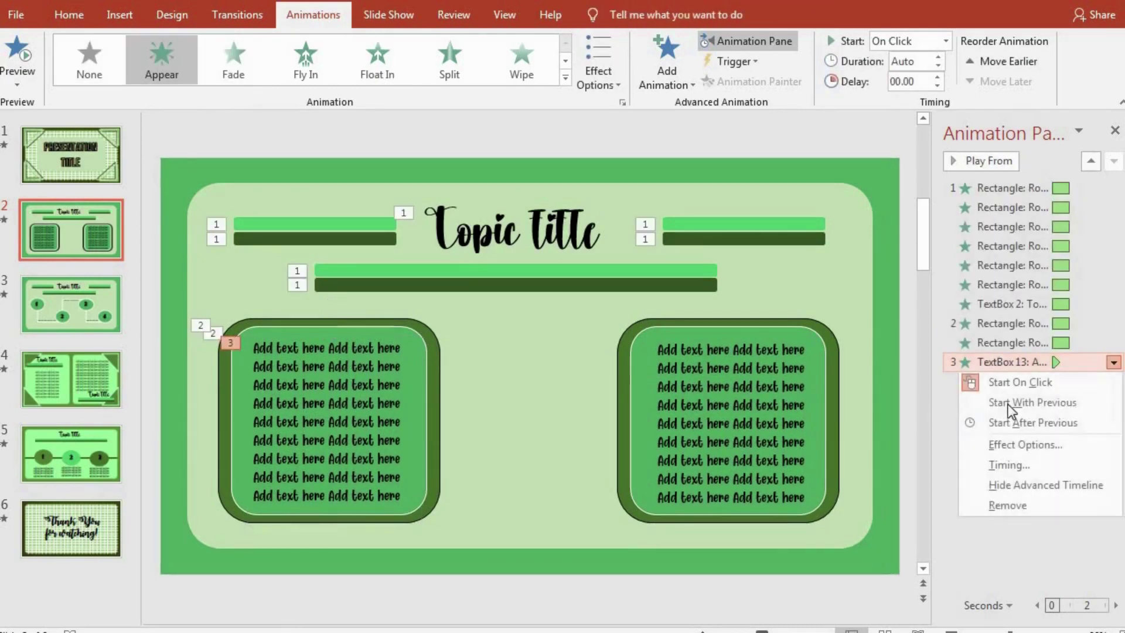
{"action": "left_click", "coordinate": [1008, 444]}
{"action": "left_click", "coordinate": [582, 293]}
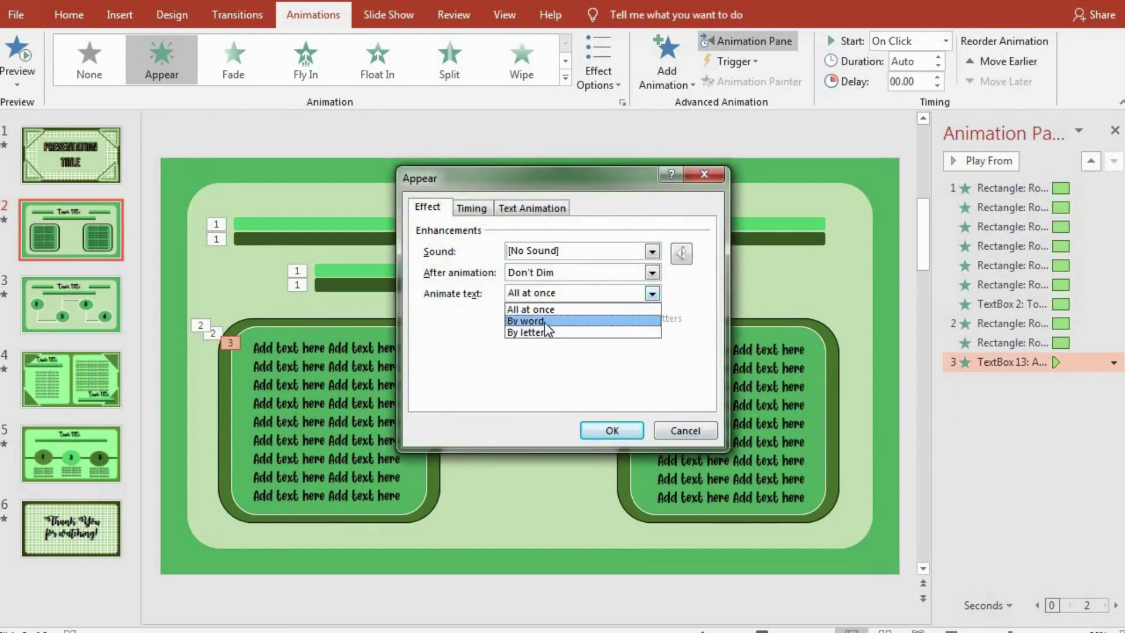
{"action": "left_click", "coordinate": [535, 212]}
{"action": "left_click", "coordinate": [535, 209]}
{"action": "left_click", "coordinate": [516, 235]}
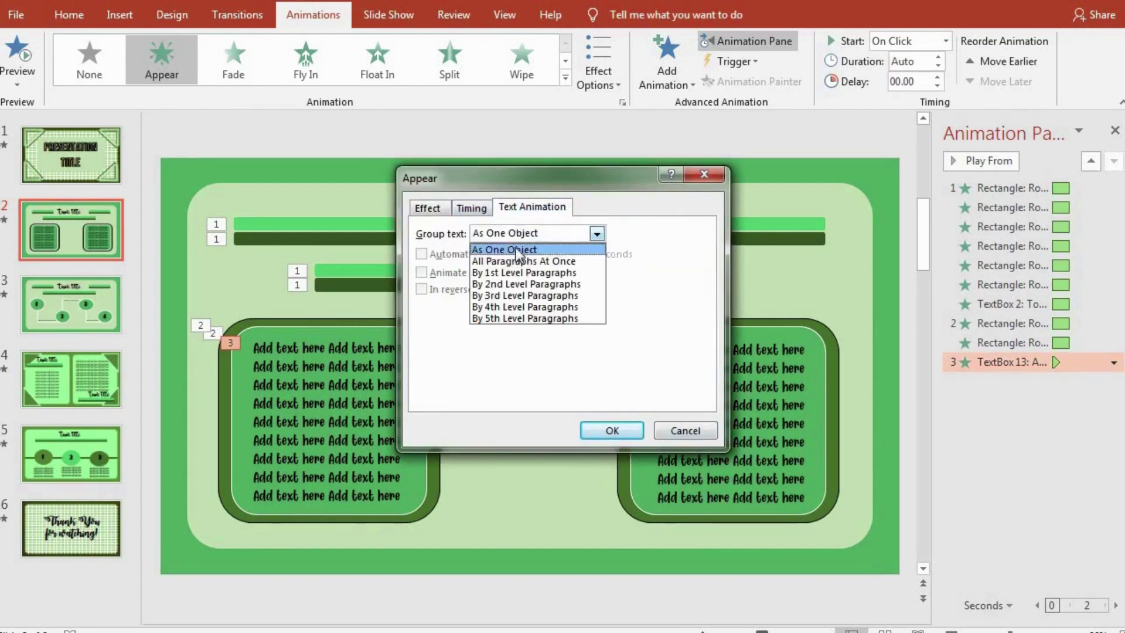
{"action": "left_click", "coordinate": [514, 261]}
{"action": "left_click", "coordinate": [505, 233]}
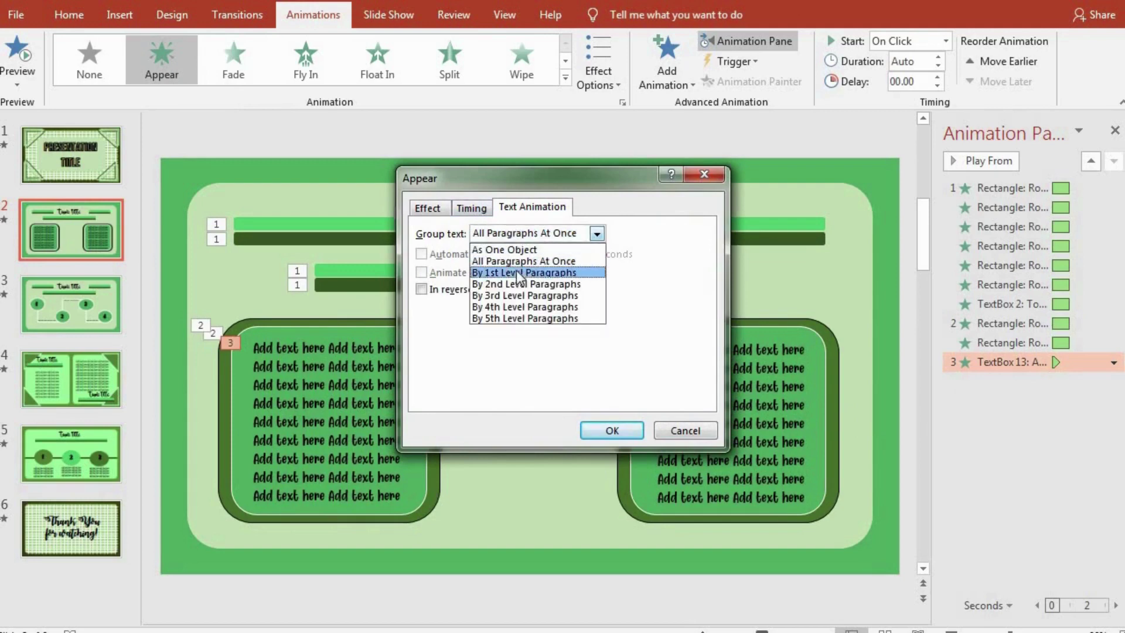
{"action": "left_click", "coordinate": [516, 270]}
{"action": "left_click", "coordinate": [472, 209]}
{"action": "left_click", "coordinate": [530, 209]}
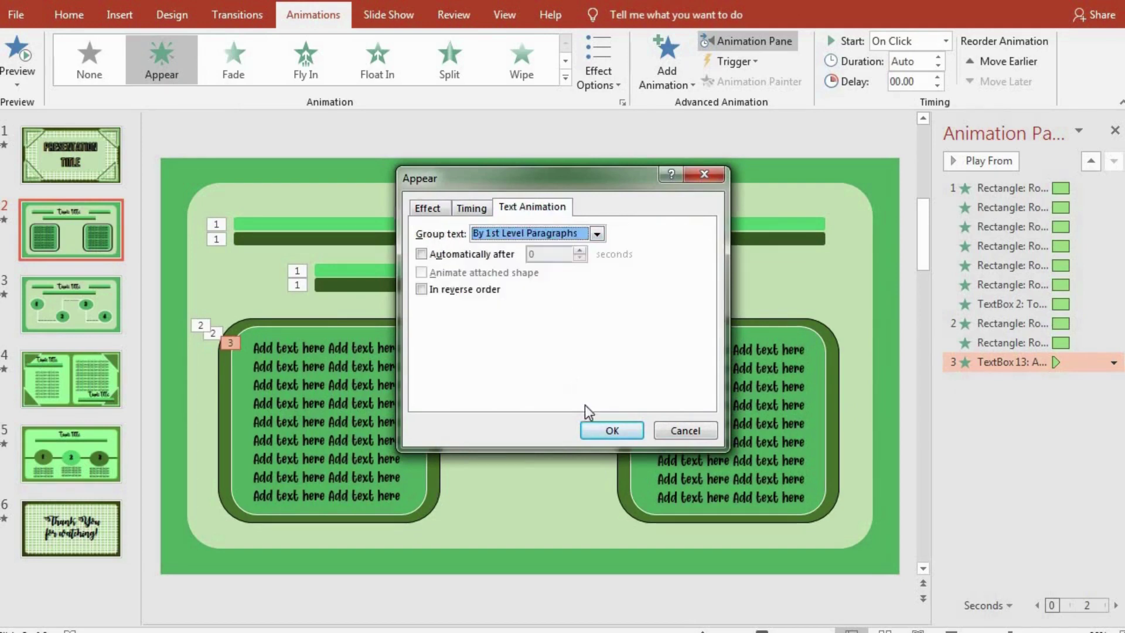
{"action": "left_click", "coordinate": [612, 429]}
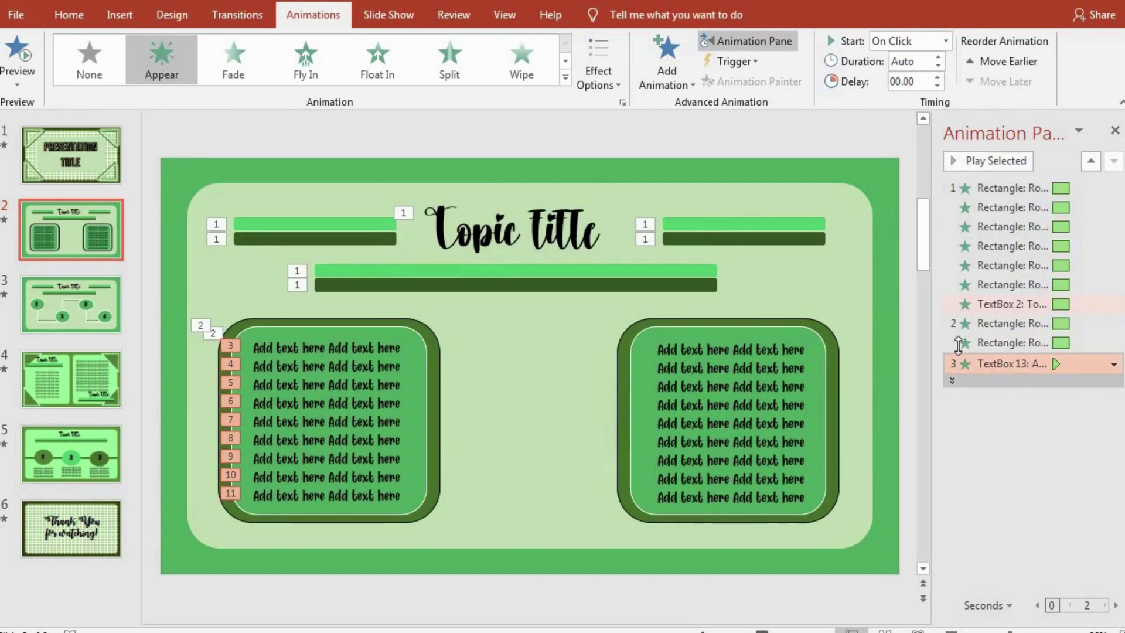
Review the Appear effect's Effect, Text Animation and Timing settings and confirm with OK.
{"action": "right_click", "coordinate": [985, 363]}
{"action": "left_click", "coordinate": [996, 463]}
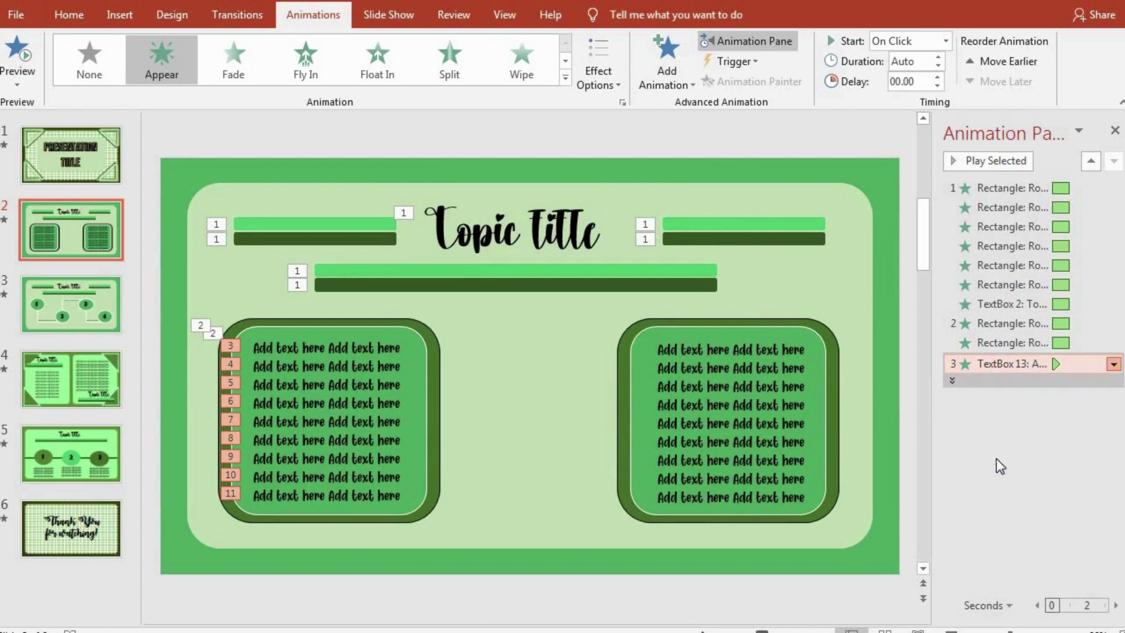
{"action": "left_click", "coordinate": [427, 208]}
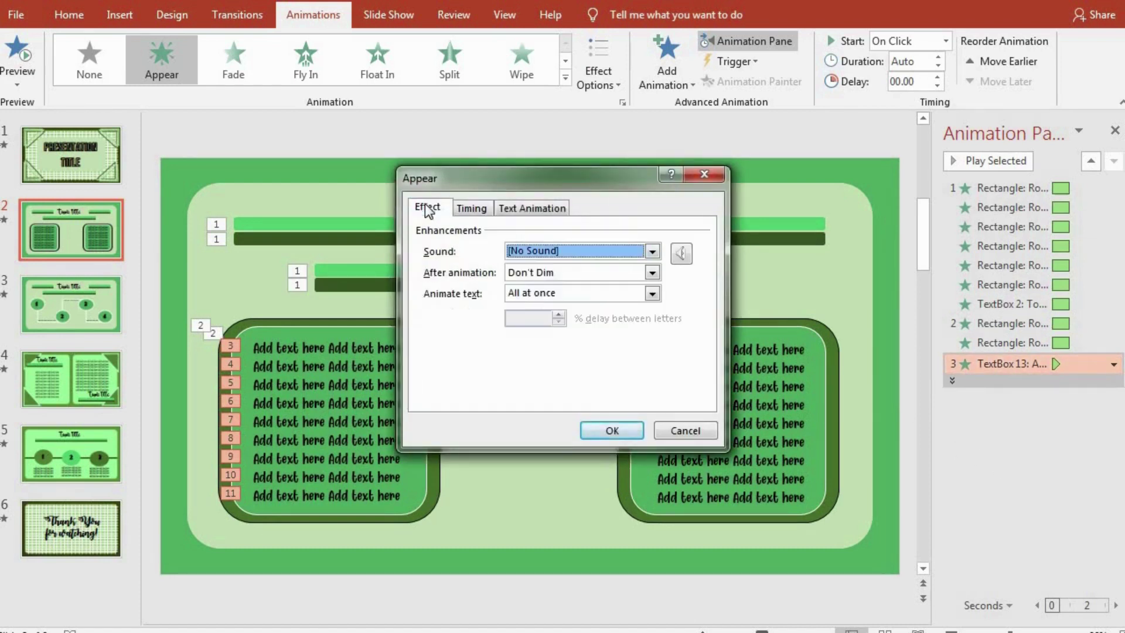
{"action": "left_click", "coordinate": [531, 208]}
{"action": "left_click", "coordinate": [471, 208]}
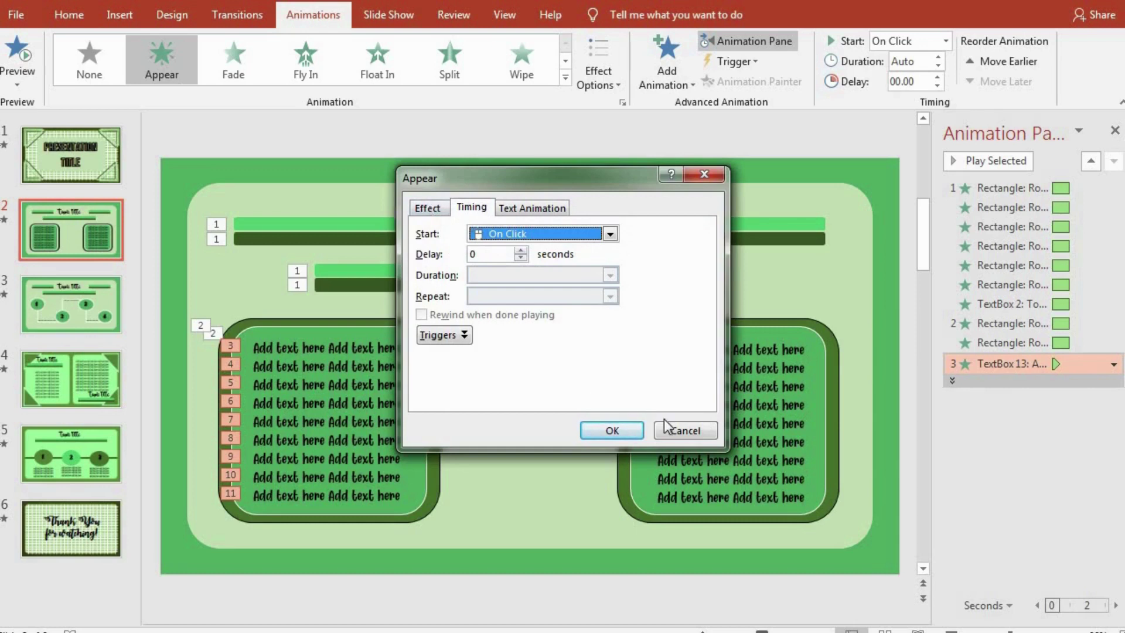
{"action": "left_click", "coordinate": [674, 430]}
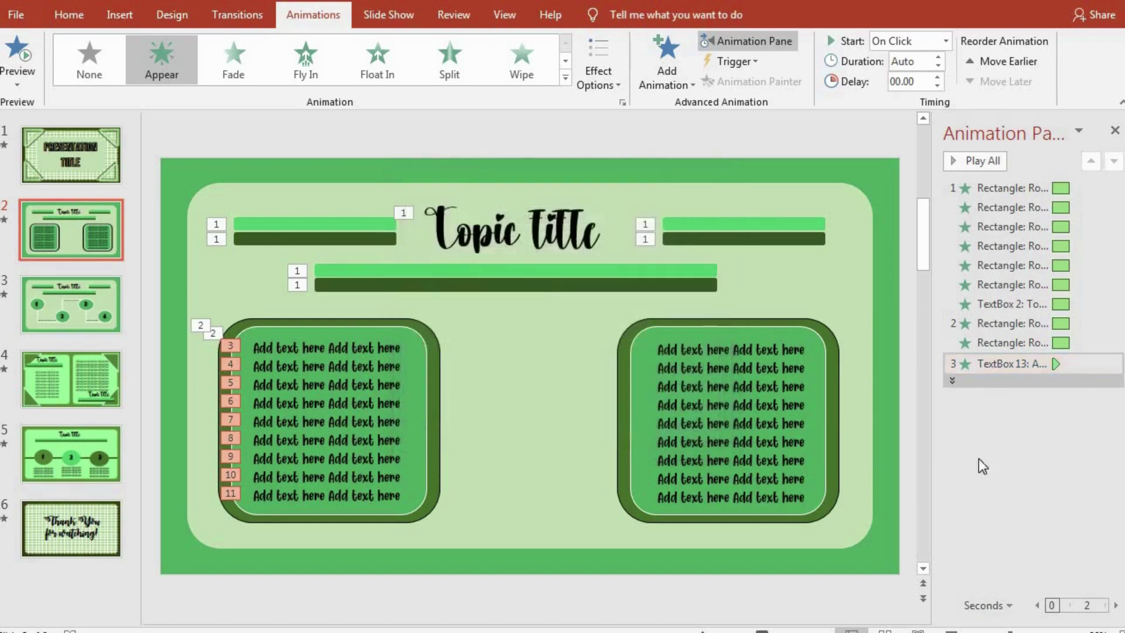
{"action": "left_click", "coordinate": [978, 459]}
Preview the TextBox 13 animation alone and all of slide 2's animations.
{"action": "left_click", "coordinate": [988, 364]}
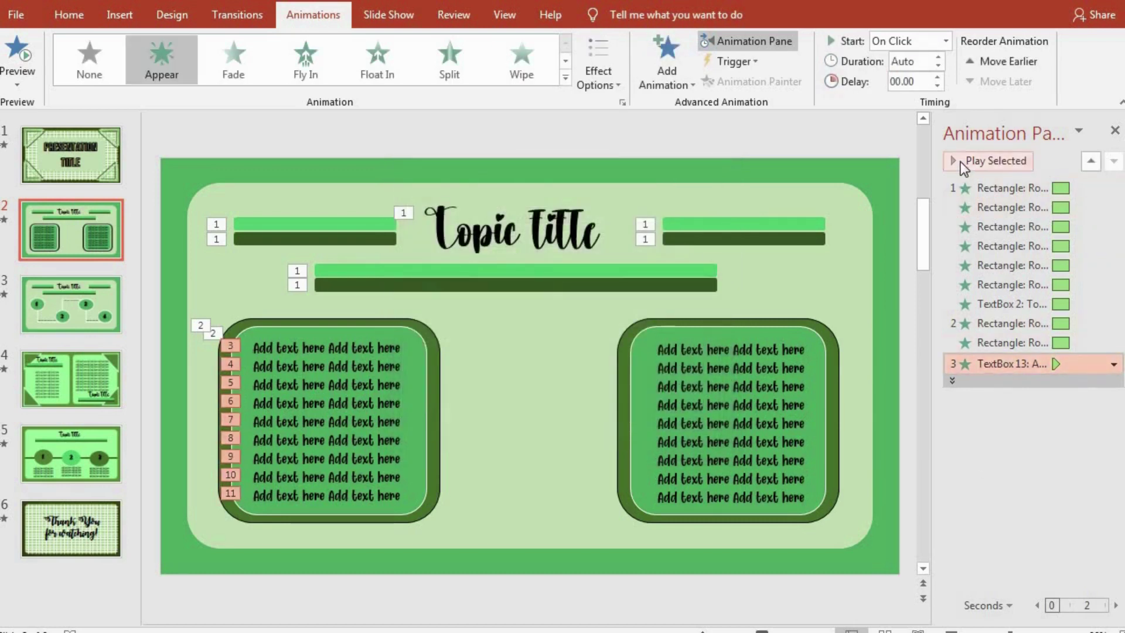
{"action": "left_click", "coordinate": [961, 163]}
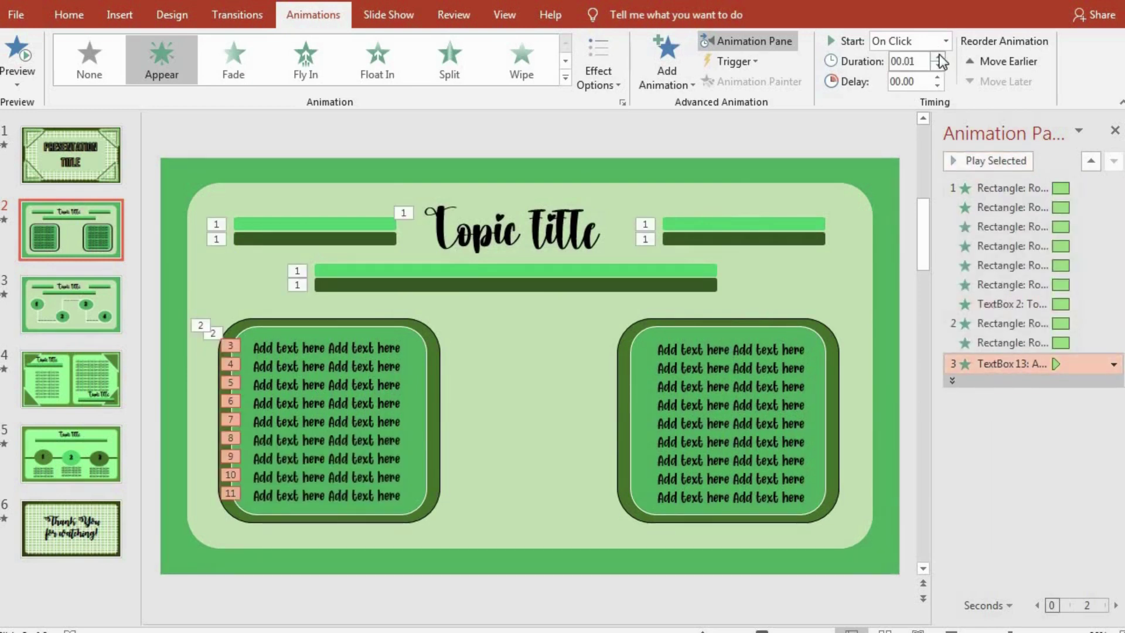
{"action": "left_click", "coordinate": [962, 444]}
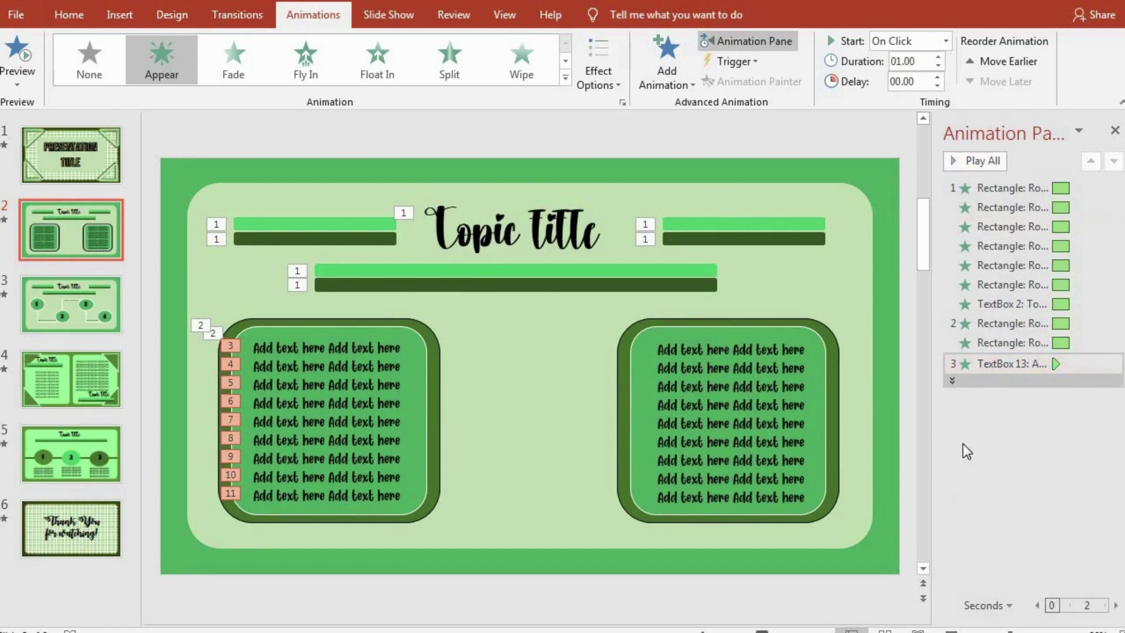
{"action": "left_click", "coordinate": [962, 163]}
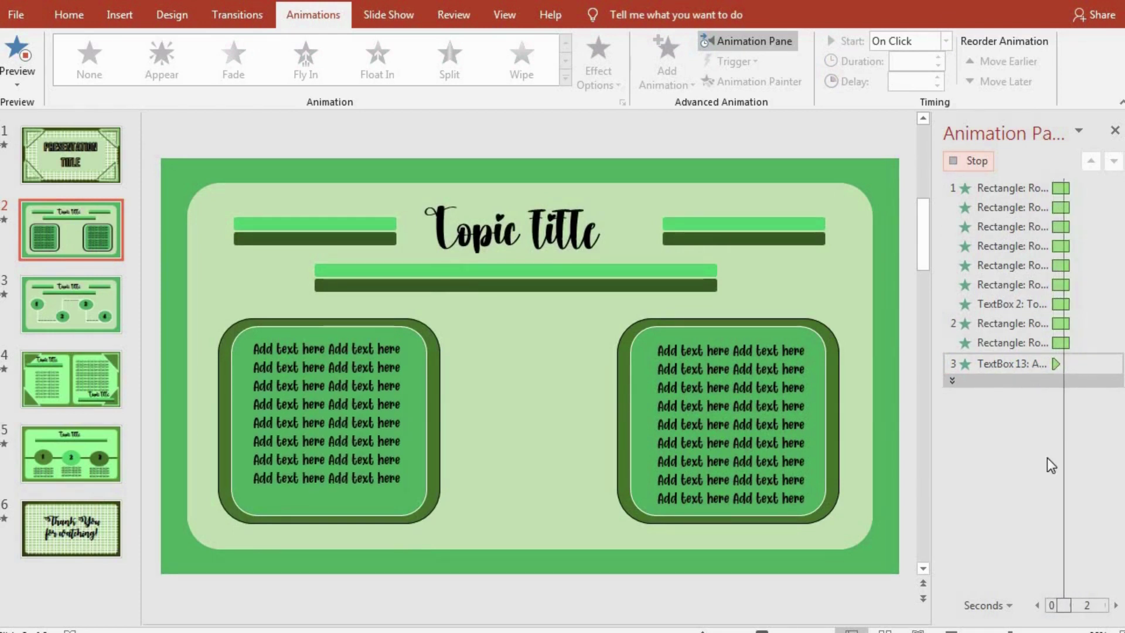
{"action": "left_click", "coordinate": [1023, 364]}
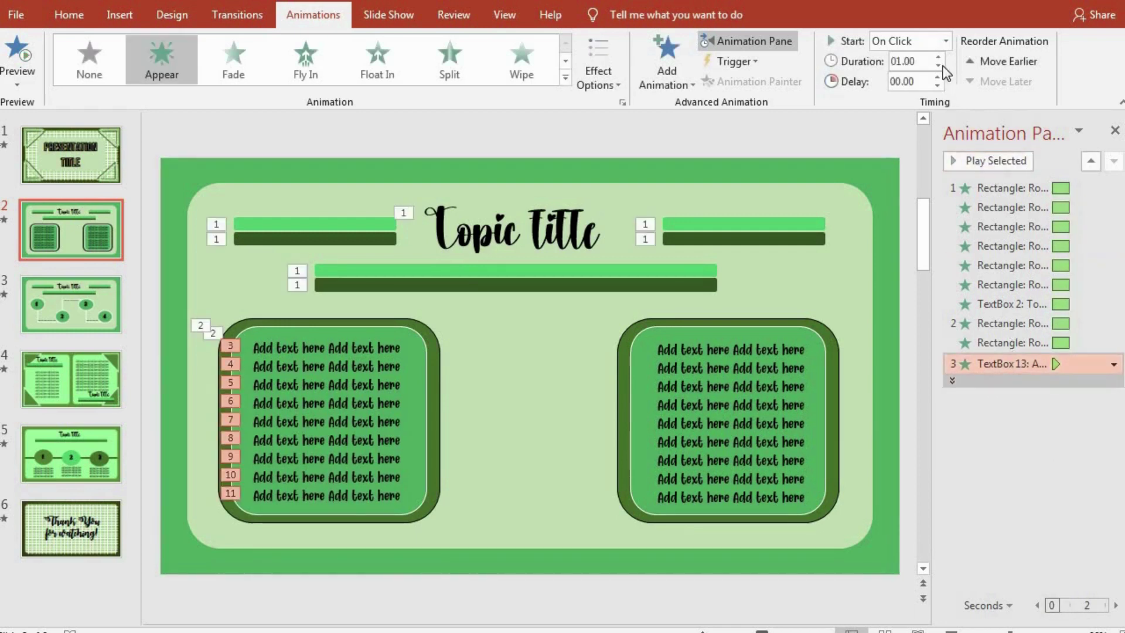
{"action": "left_click", "coordinate": [987, 405]}
{"action": "left_click", "coordinate": [1008, 363]}
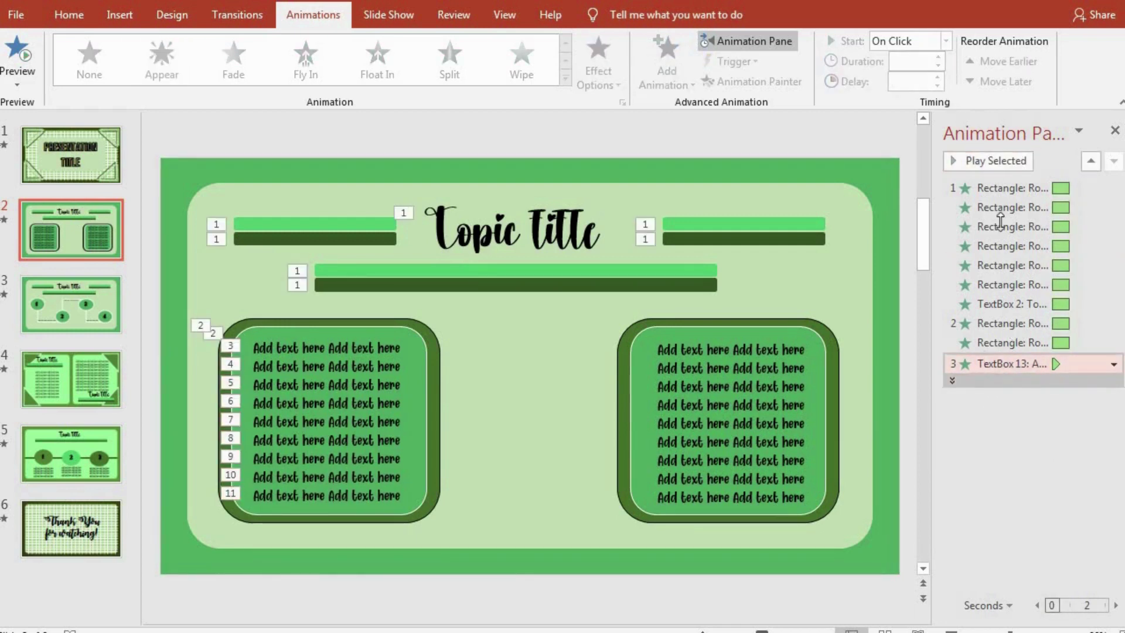
{"action": "left_click", "coordinate": [965, 159]}
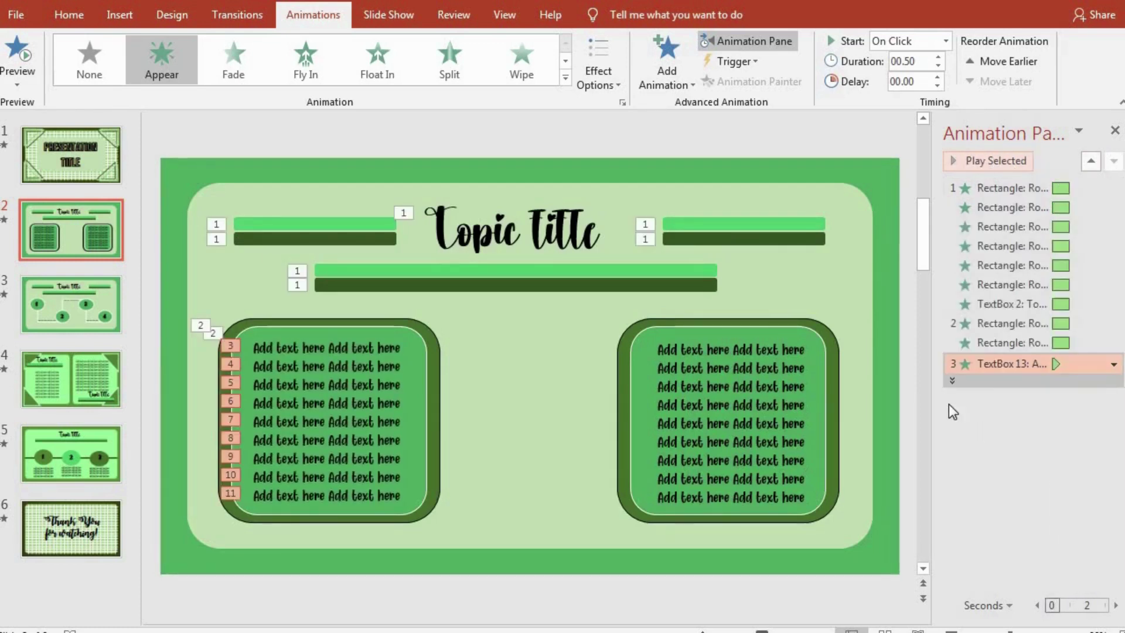
Copy the left box's animations onto the right box, preview them, and open slide 3.
{"action": "left_click", "coordinate": [814, 328]}
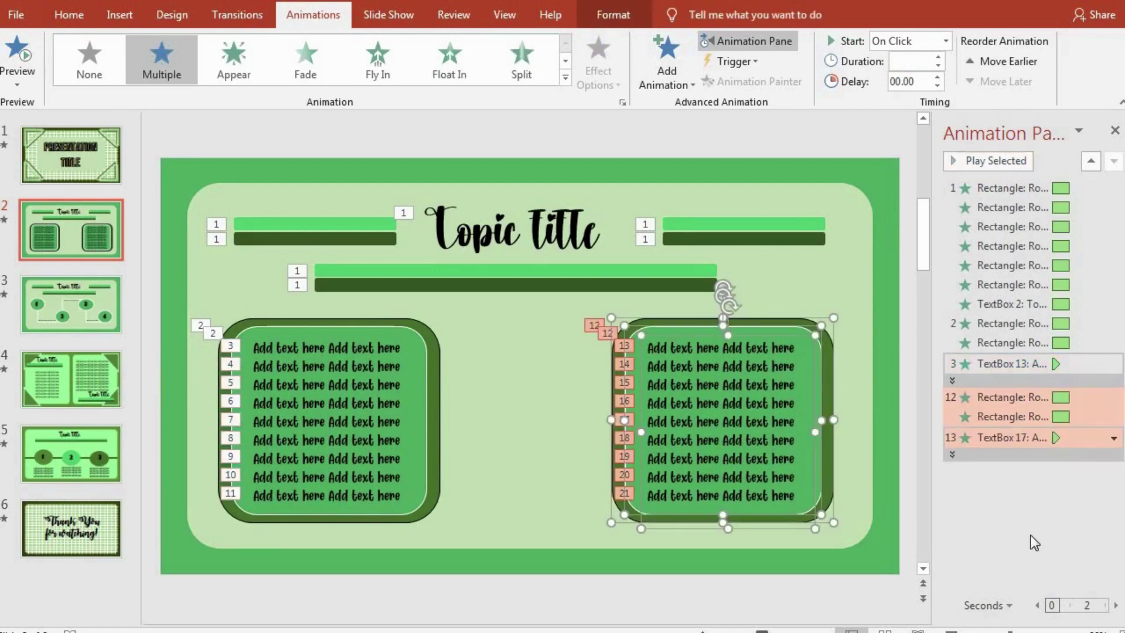
{"action": "left_click", "coordinate": [952, 163]}
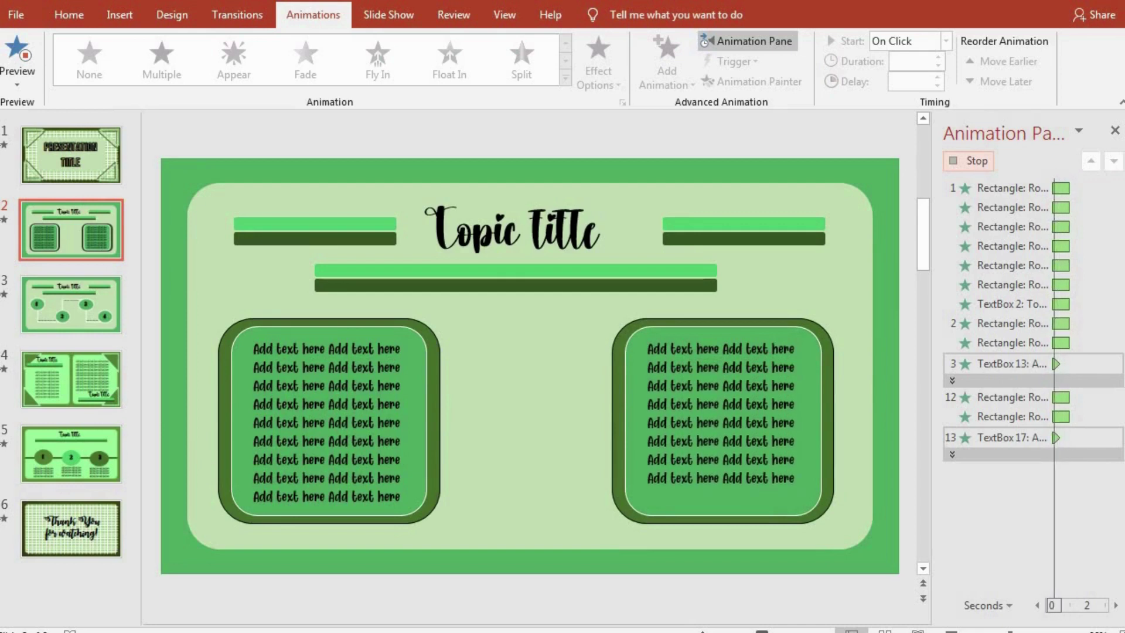
{"action": "left_click", "coordinate": [92, 293]}
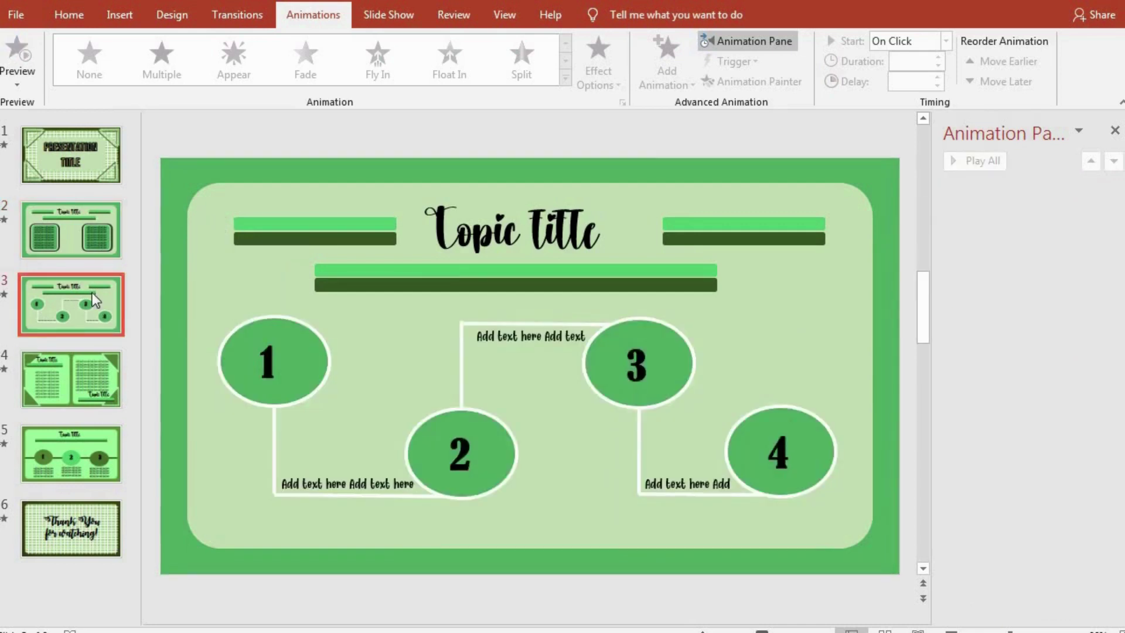
Select slide 3's six heading bars and give them a Wipe entrance.
{"action": "left_click", "coordinate": [280, 224]}
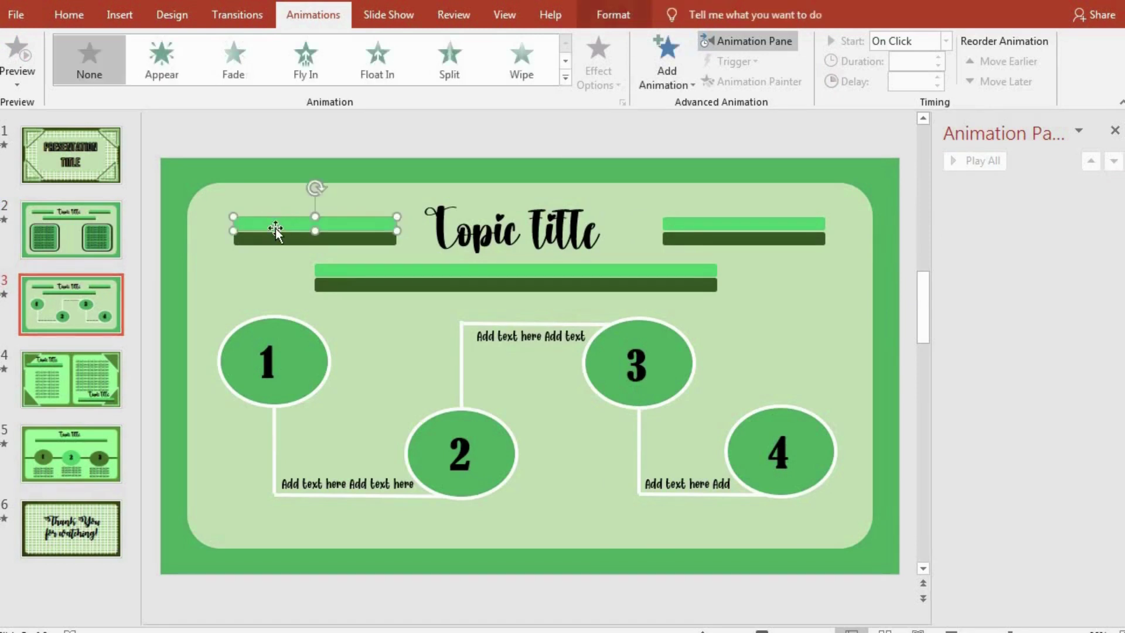
{"action": "left_click", "coordinate": [306, 239]}
{"action": "left_click", "coordinate": [279, 220], "text": "shift"}
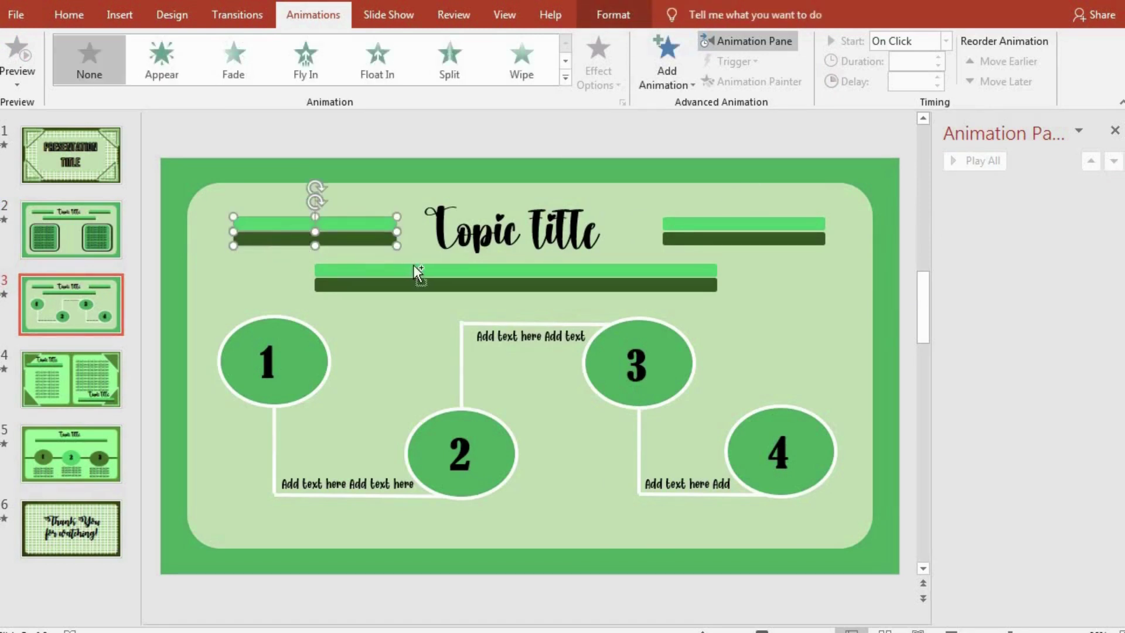
{"action": "left_click", "coordinate": [413, 267], "text": "shift"}
{"action": "left_click", "coordinate": [429, 276], "text": "shift"}
{"action": "left_click", "coordinate": [624, 264], "text": "shift"}
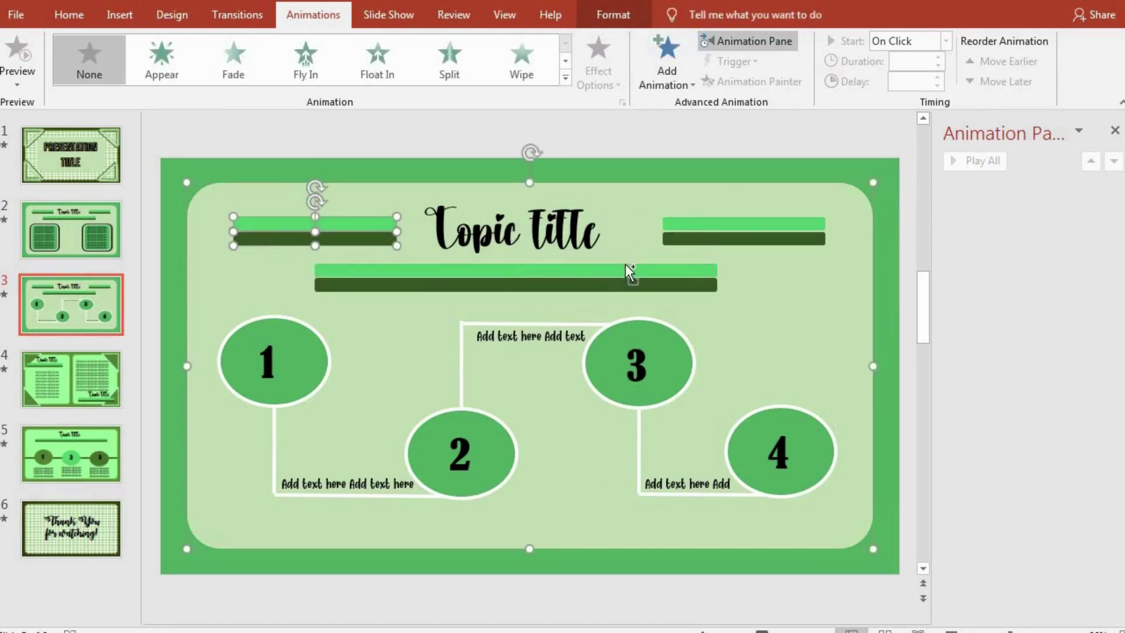
{"action": "left_click", "coordinate": [764, 271], "text": "shift"}
{"action": "left_click", "coordinate": [705, 224], "text": "shift"}
{"action": "left_click", "coordinate": [697, 239], "text": "shift"}
{"action": "left_click", "coordinate": [683, 271], "text": "shift"}
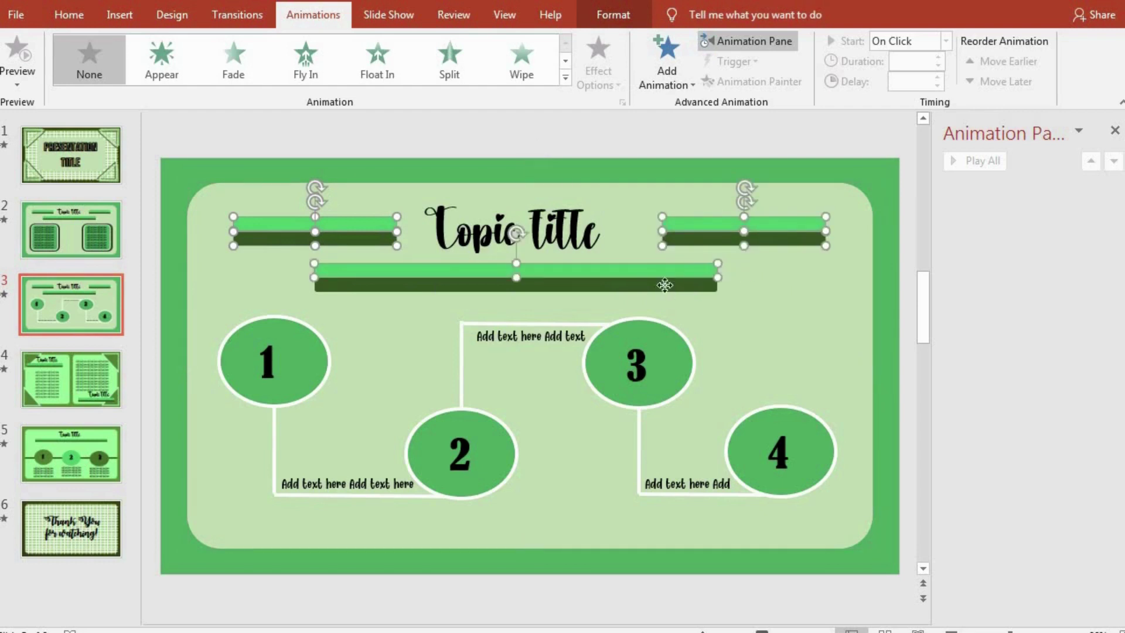
{"action": "left_click", "coordinate": [664, 285], "text": "shift"}
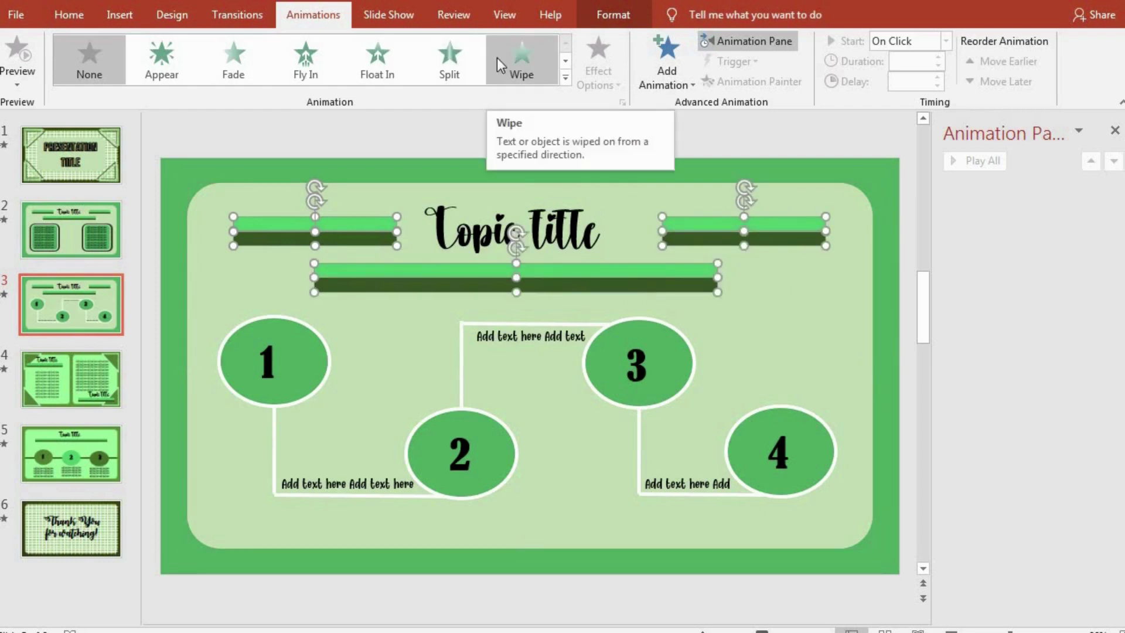
{"action": "left_click", "coordinate": [497, 58]}
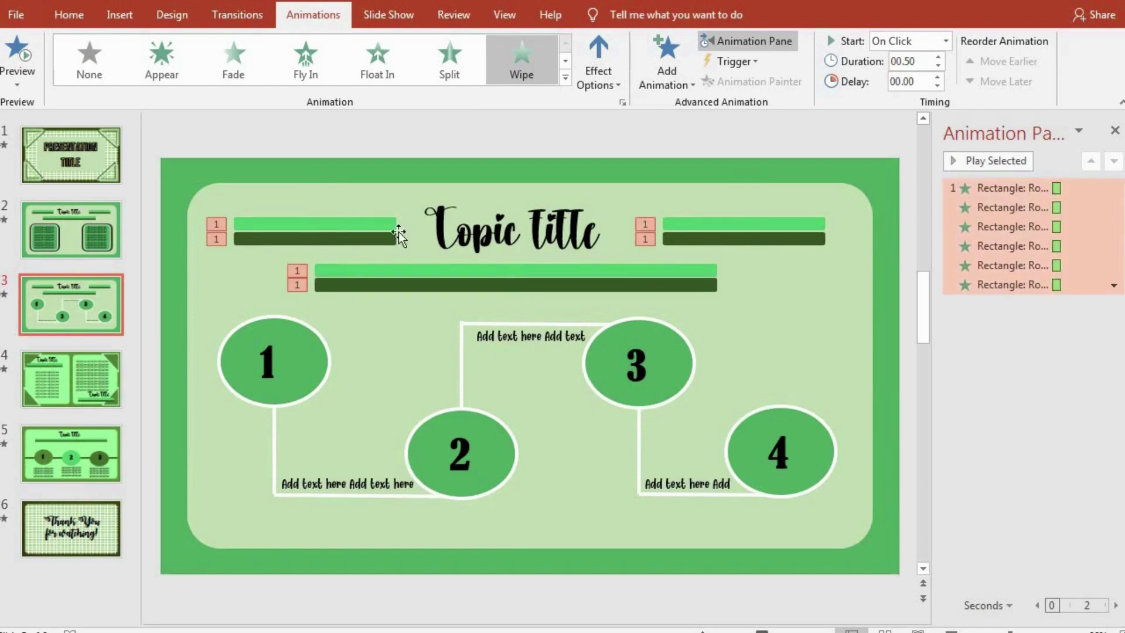
Make the top light bars wipe from the left and the top dark bars from the right.
{"action": "left_click", "coordinate": [354, 225]}
{"action": "left_click", "coordinate": [593, 78]}
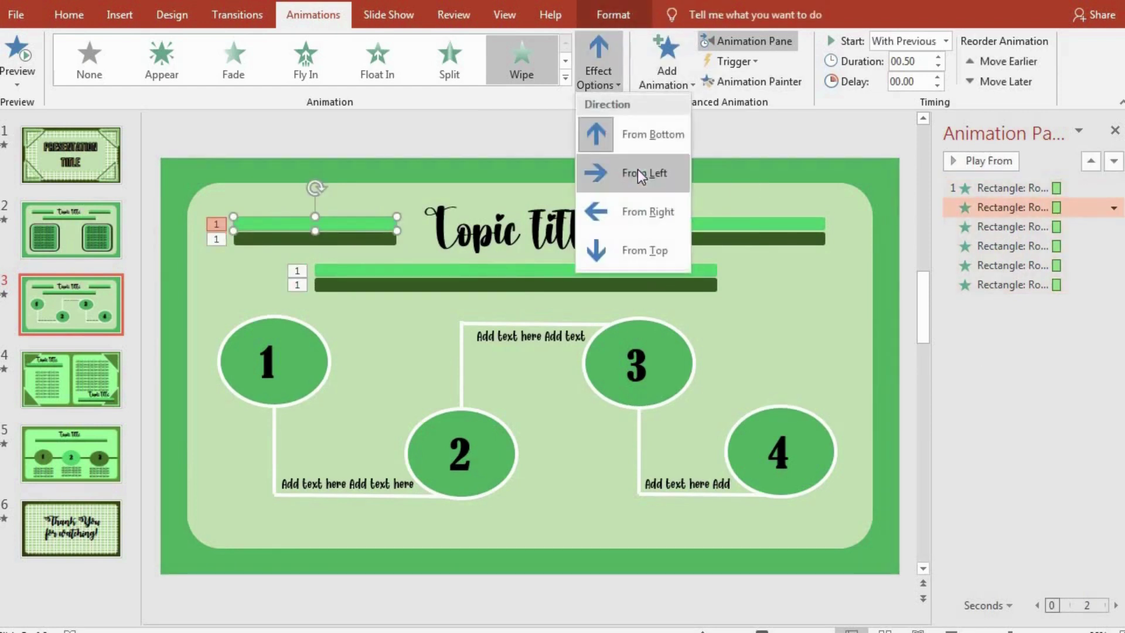
{"action": "left_click", "coordinate": [641, 174]}
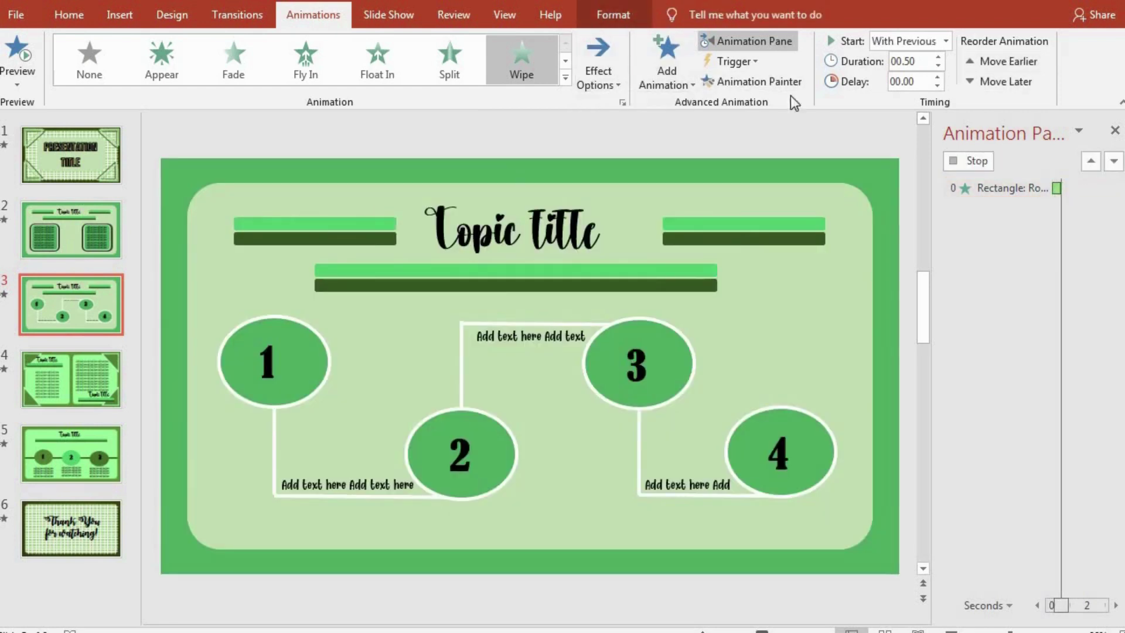
{"action": "left_click", "coordinate": [351, 239]}
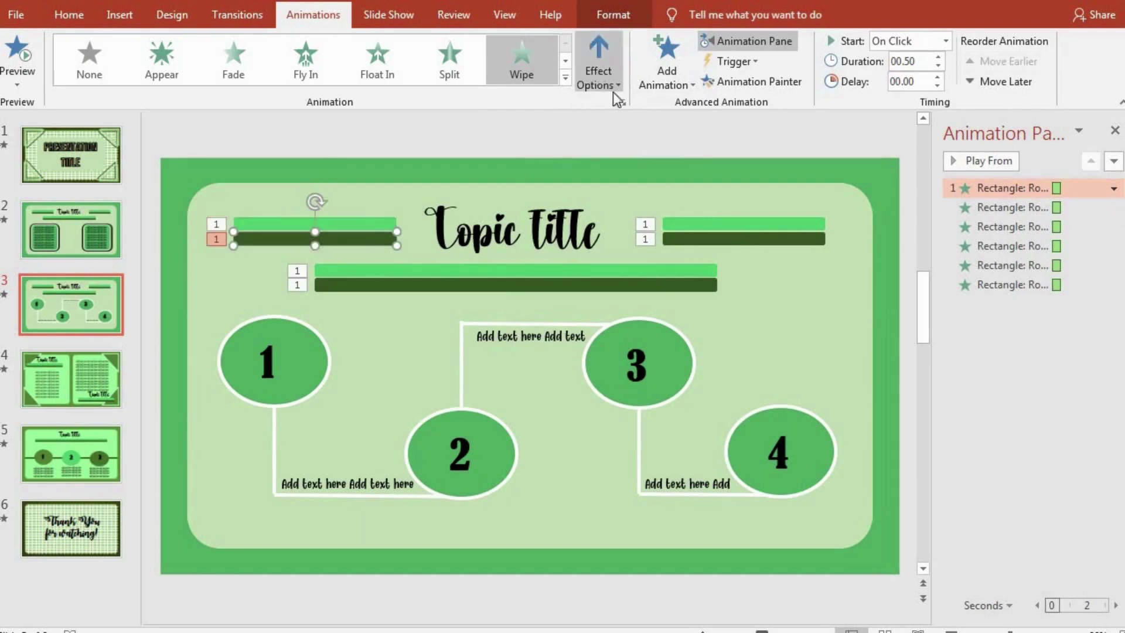
{"action": "left_click", "coordinate": [598, 76]}
{"action": "left_click", "coordinate": [635, 202]}
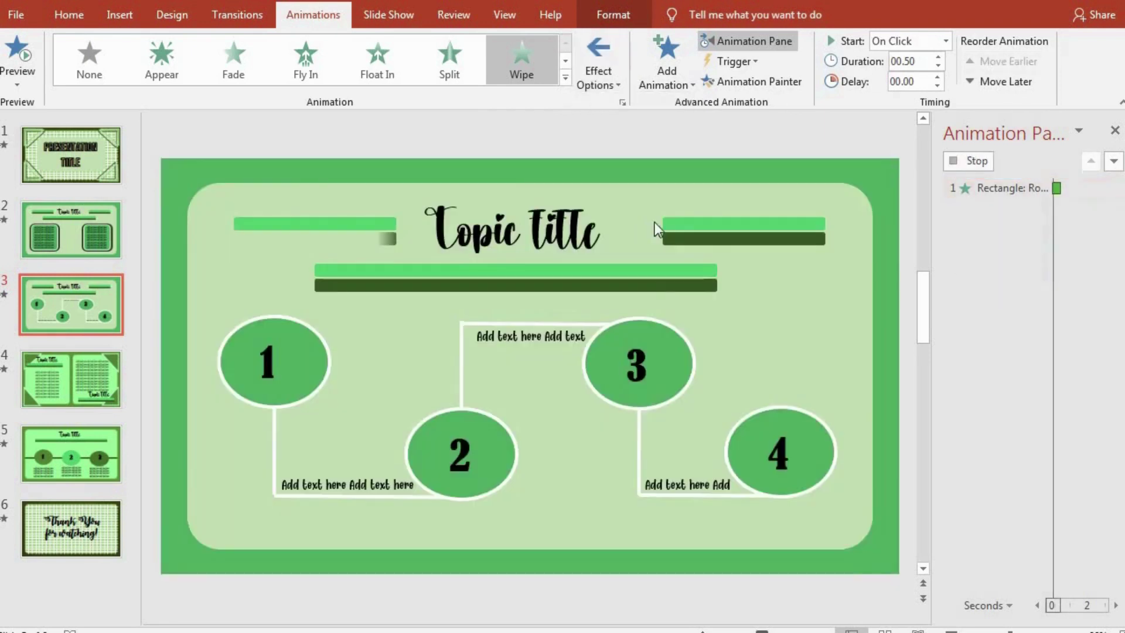
{"action": "left_click", "coordinate": [696, 224]}
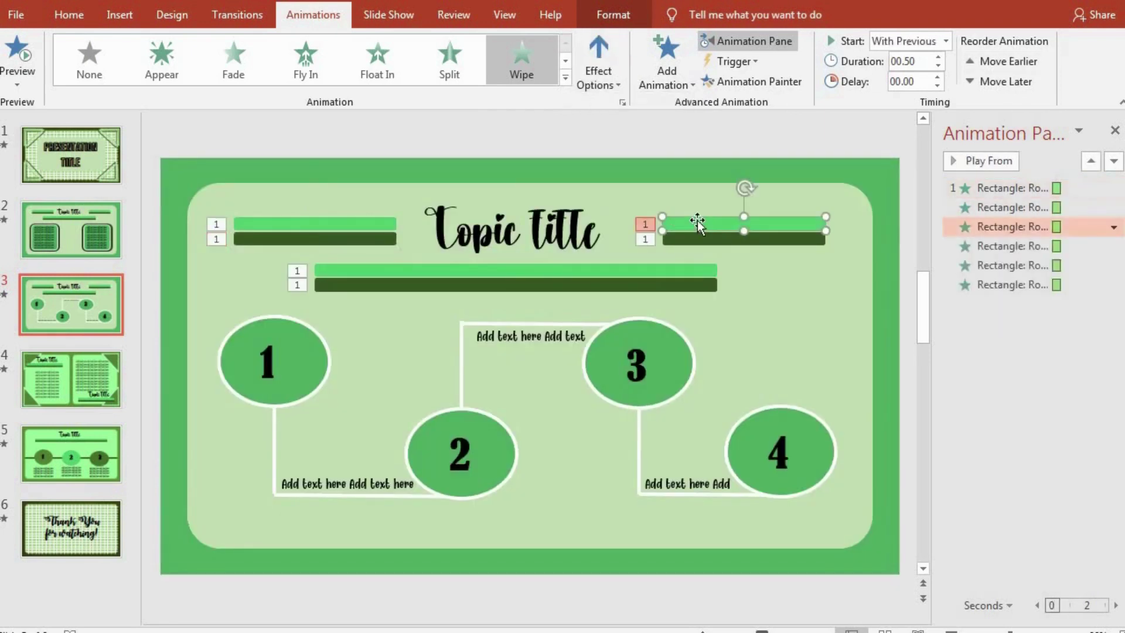
{"action": "left_click", "coordinate": [596, 77]}
{"action": "left_click", "coordinate": [615, 169]}
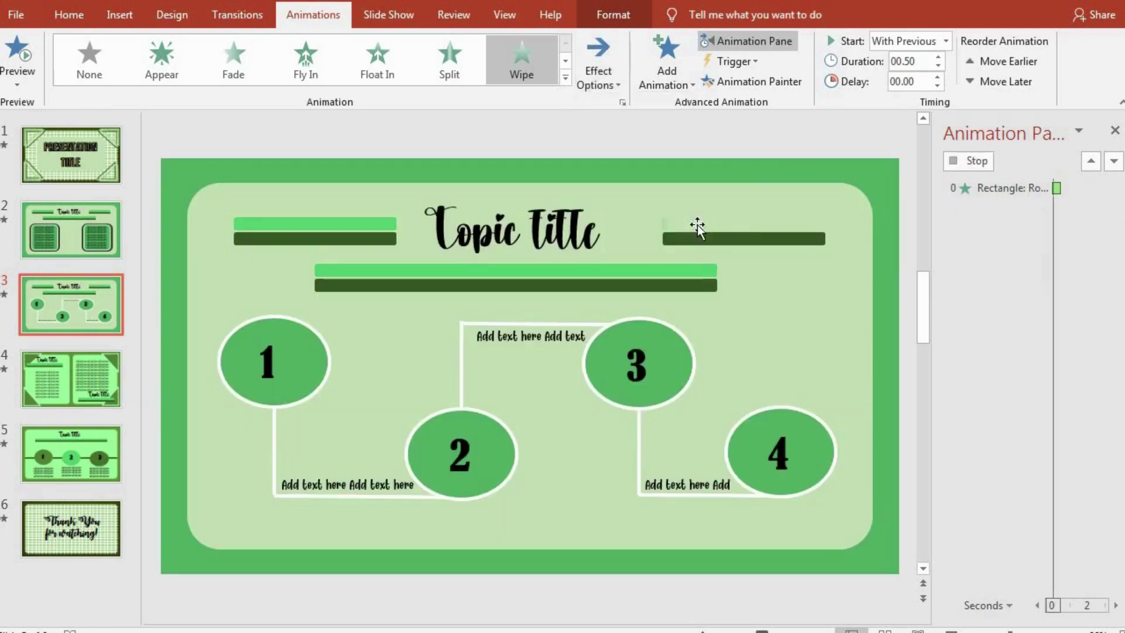
{"action": "left_click", "coordinate": [697, 239]}
{"action": "left_click", "coordinate": [598, 76]}
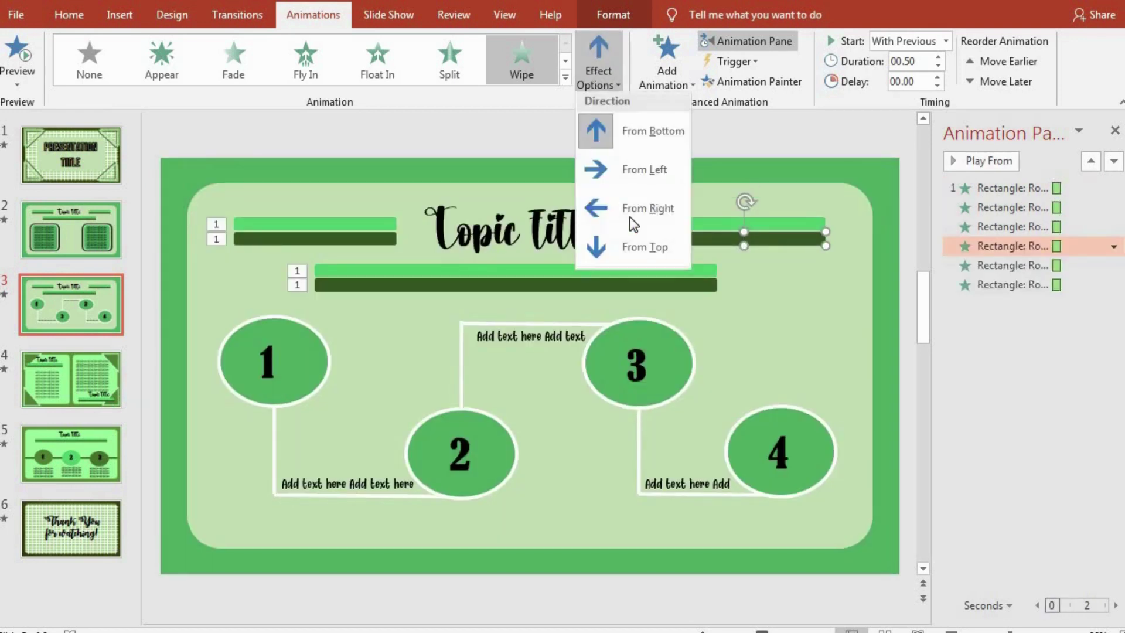
{"action": "left_click", "coordinate": [634, 211]}
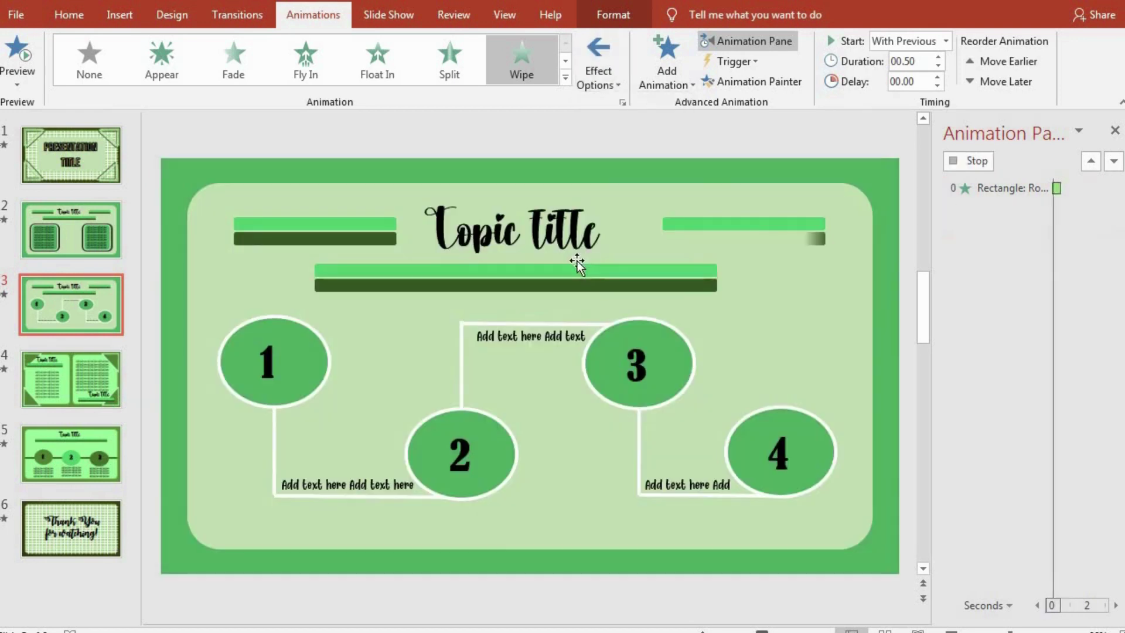
Set the middle light bar to wipe from left, dark from right, all bars lasting one second.
{"action": "left_click", "coordinate": [521, 269]}
{"action": "left_click", "coordinate": [597, 77]}
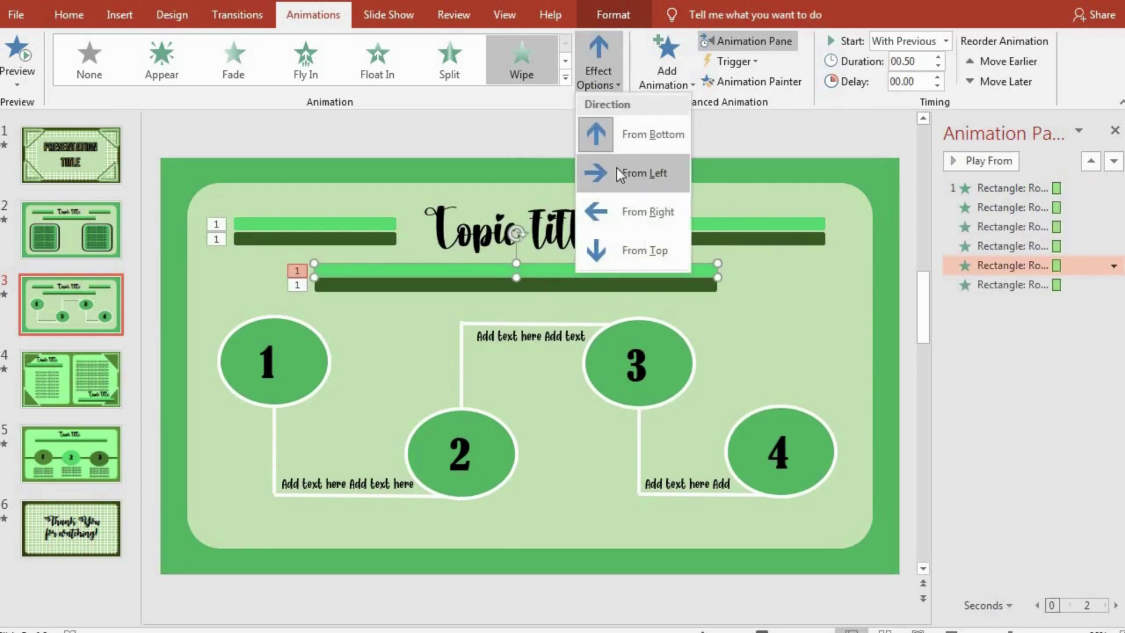
{"action": "left_click", "coordinate": [615, 170]}
{"action": "left_click", "coordinate": [542, 286]}
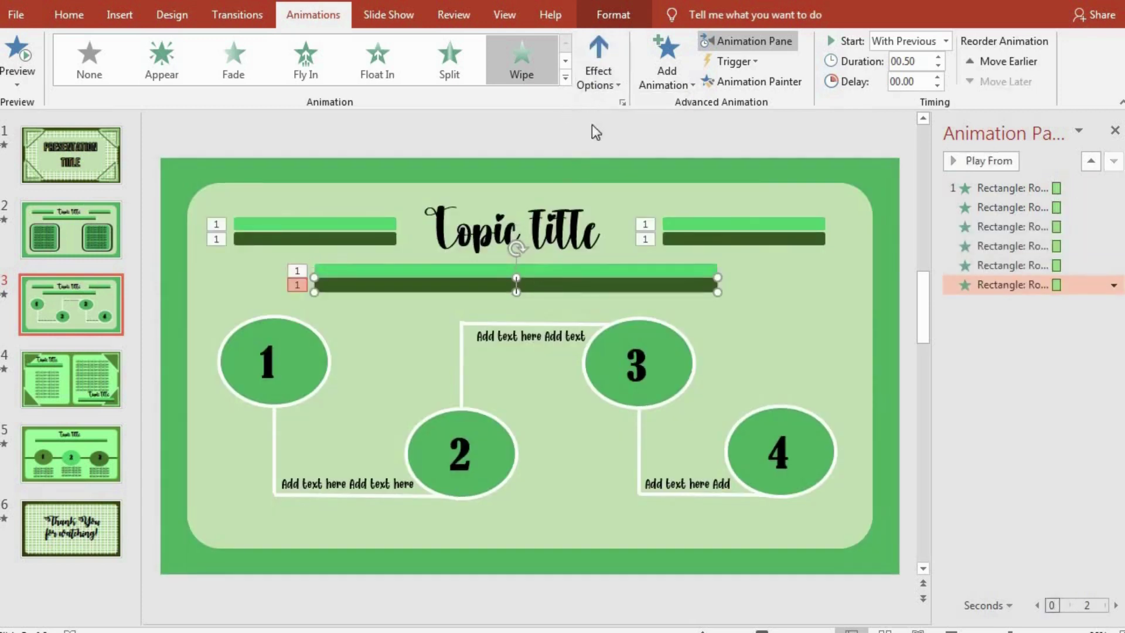
{"action": "left_click", "coordinate": [598, 77]}
{"action": "left_click", "coordinate": [615, 212]}
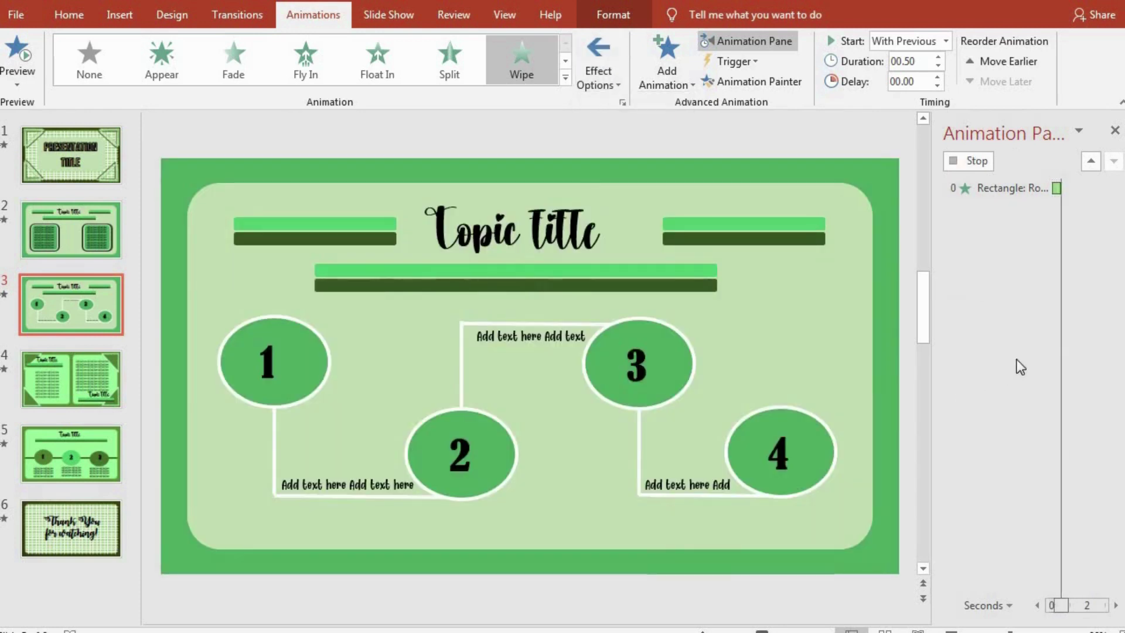
{"action": "left_click", "coordinate": [1012, 187], "text": "shift"}
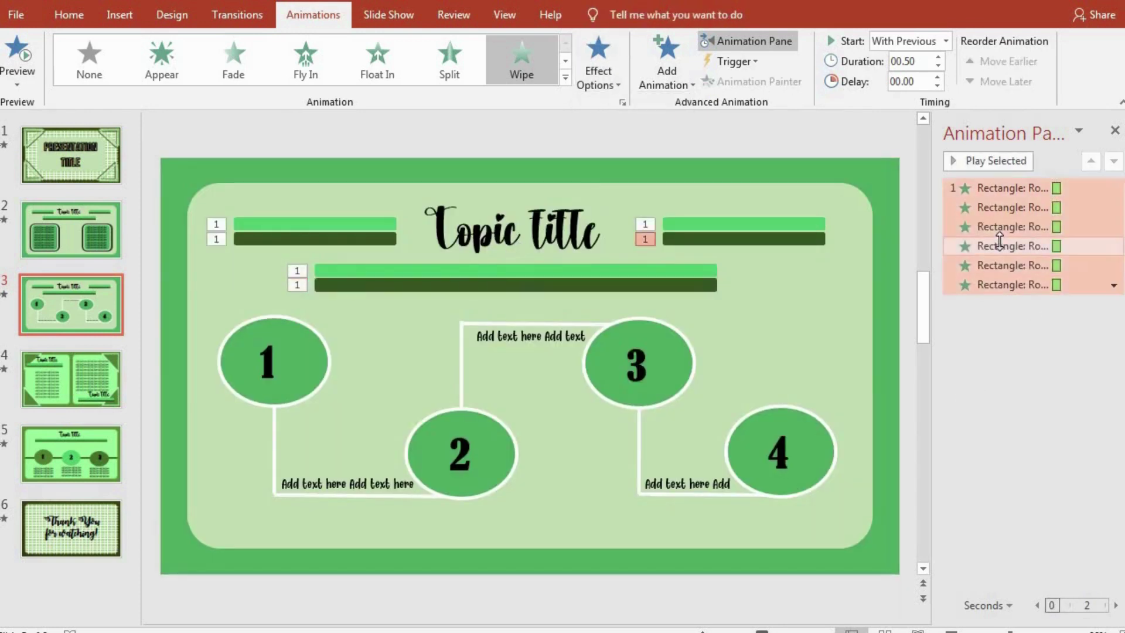
{"action": "left_click", "coordinate": [937, 58]}
{"action": "left_click", "coordinate": [938, 57]}
{"action": "left_click", "coordinate": [1010, 424]}
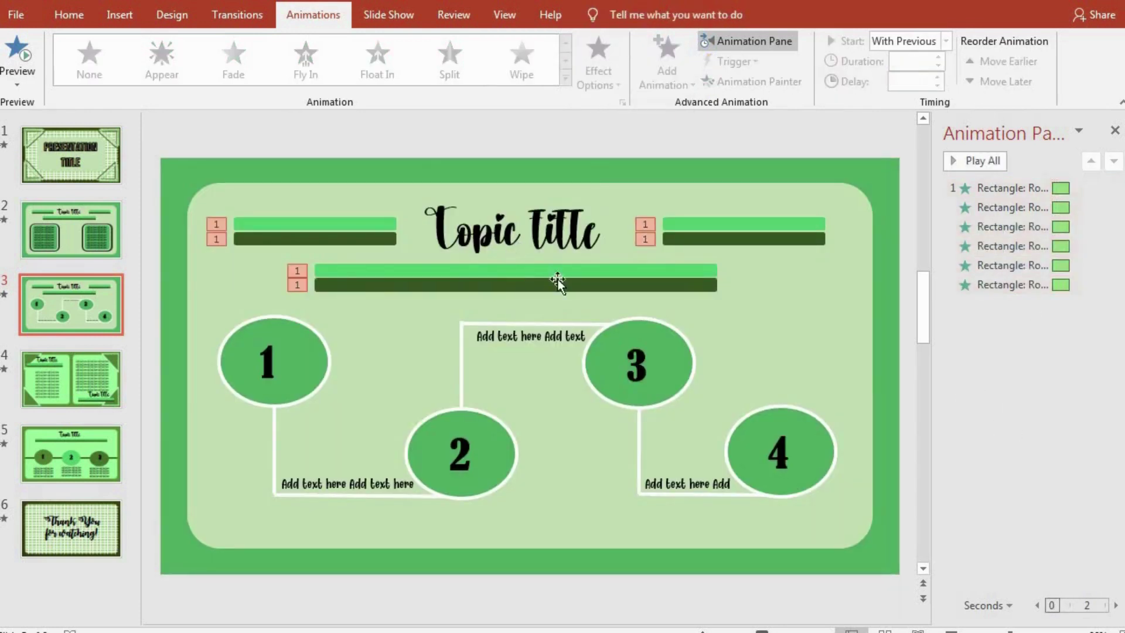
Give Topic Title a Float In entrance starting With Previous, then preview the slide.
{"action": "left_click", "coordinate": [505, 228]}
{"action": "left_click", "coordinate": [370, 58]}
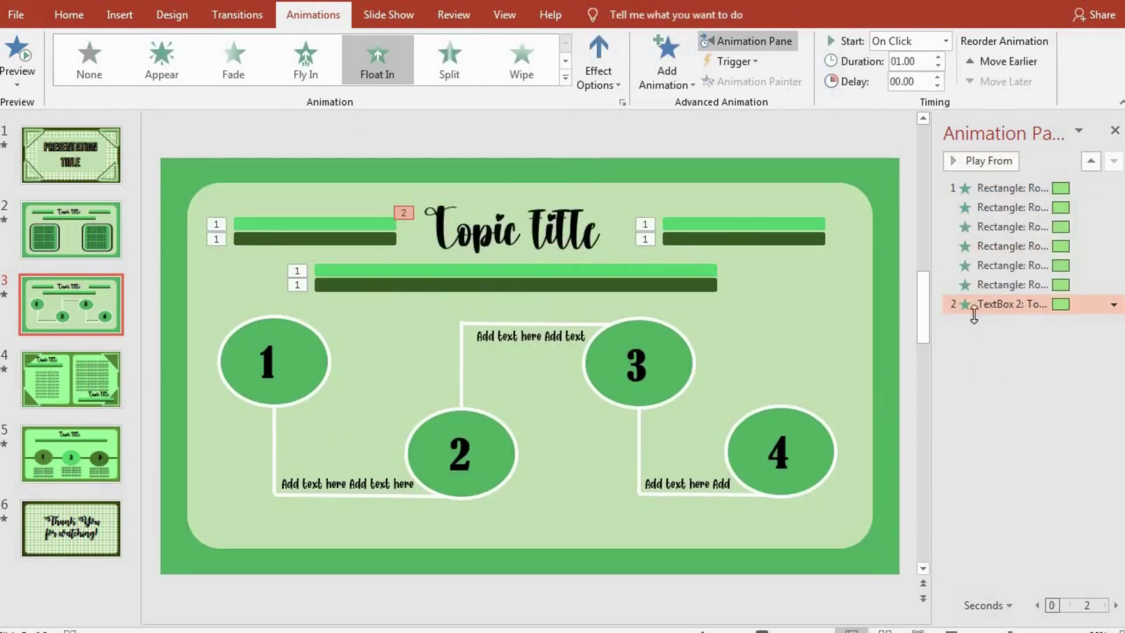
{"action": "right_click", "coordinate": [976, 308]}
{"action": "left_click", "coordinate": [1002, 354]}
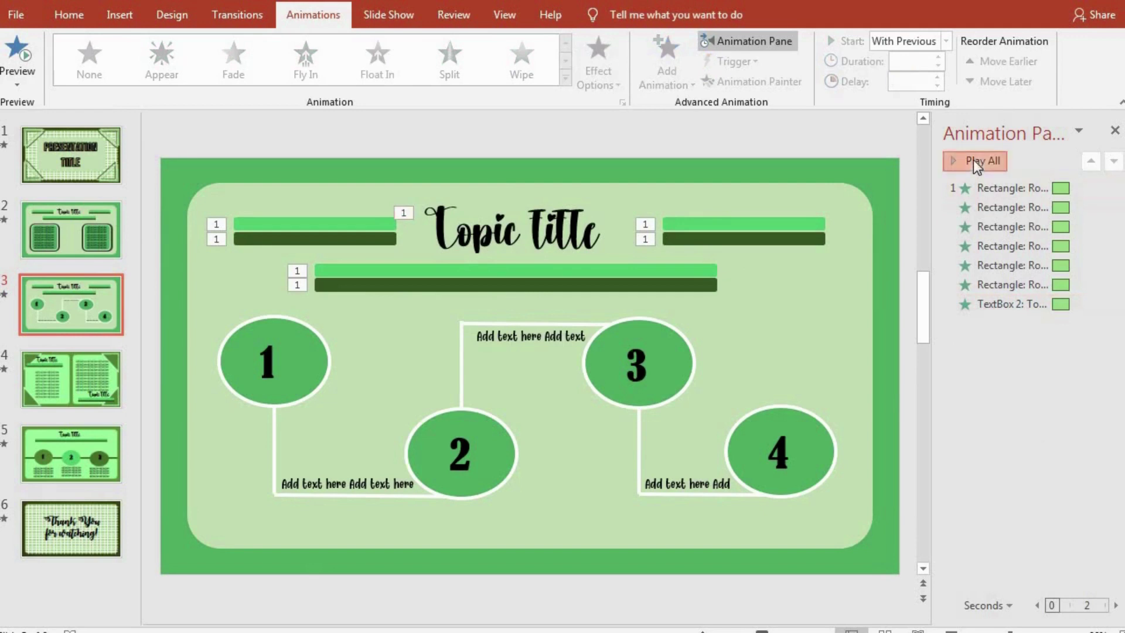
{"action": "left_click", "coordinate": [977, 161]}
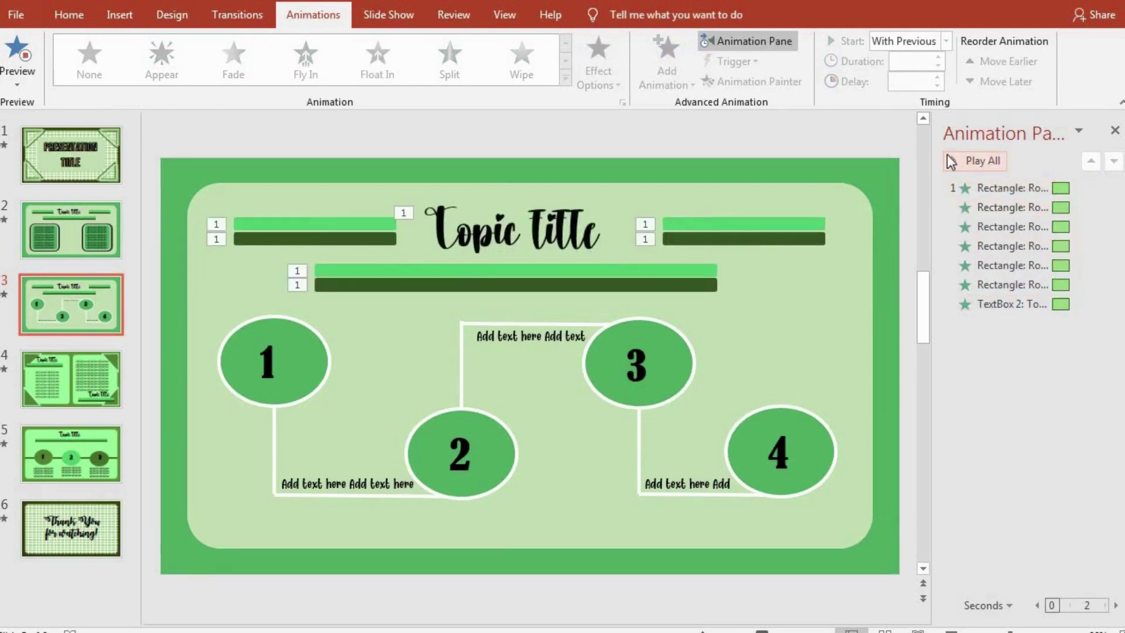
{"action": "left_click", "coordinate": [964, 163]}
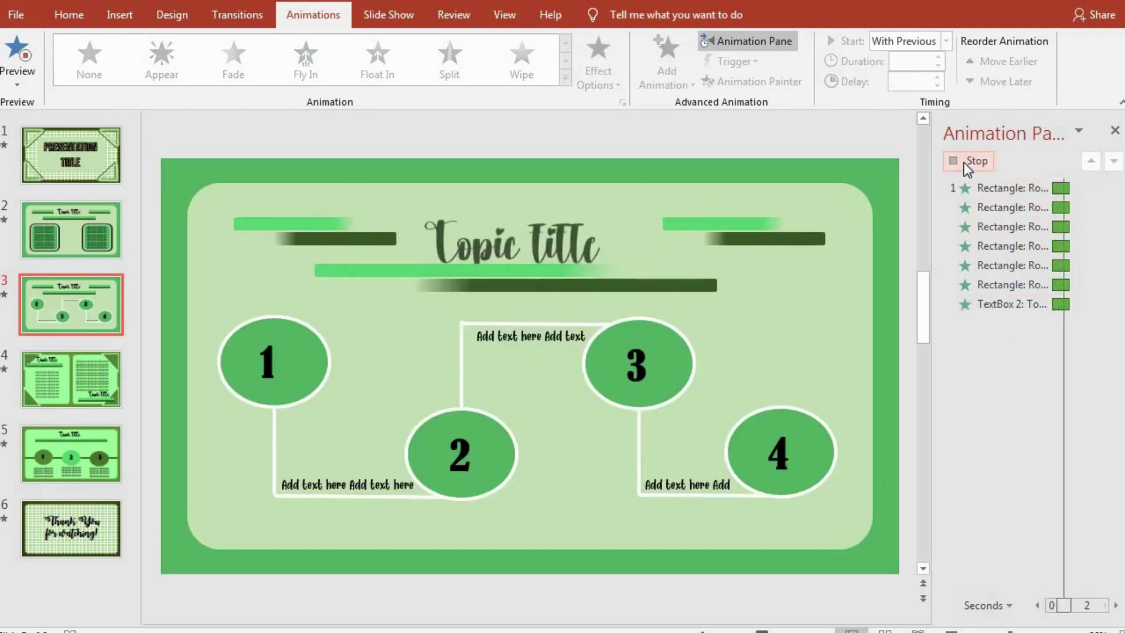
Make circle 1 wipe in from the top and its number 1 fade in.
{"action": "left_click", "coordinate": [299, 332]}
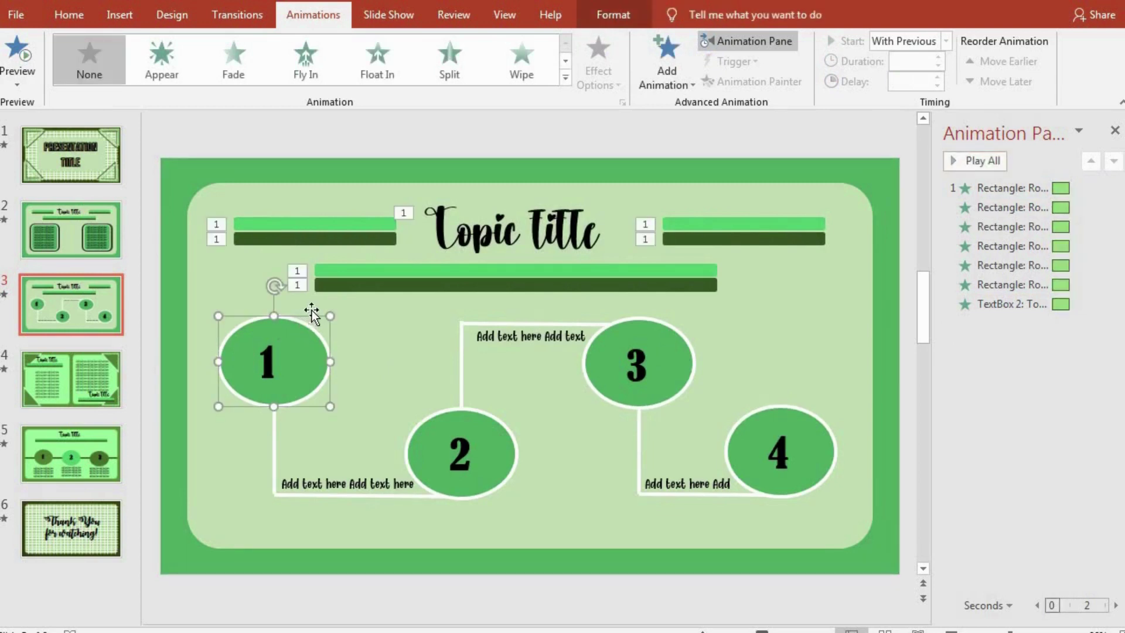
{"action": "left_click", "coordinate": [515, 63]}
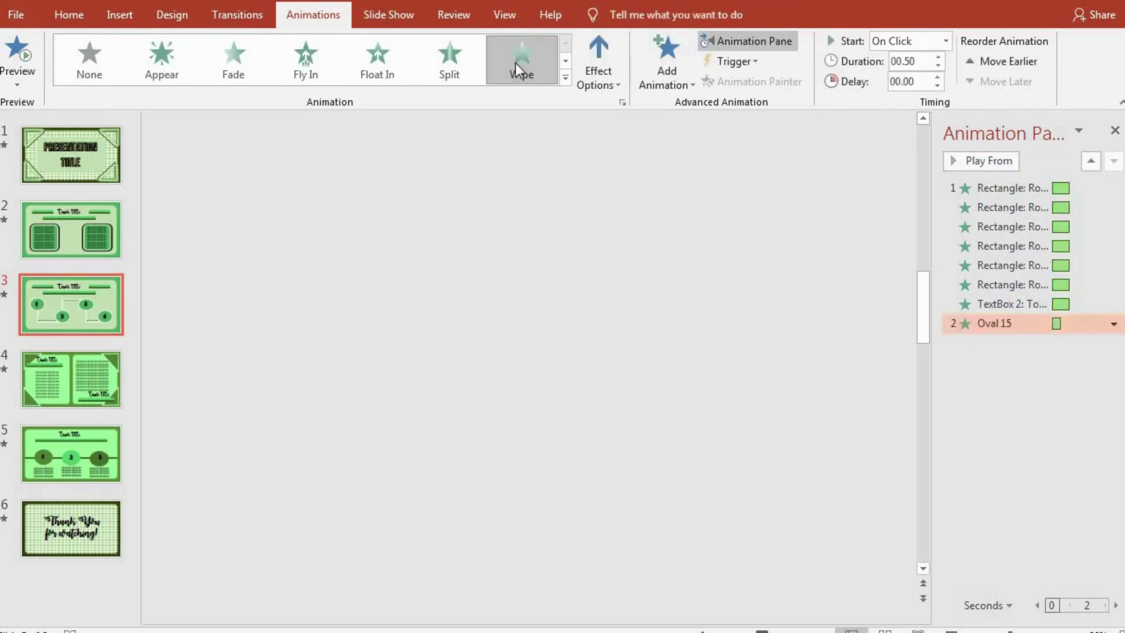
{"action": "left_click", "coordinate": [593, 75]}
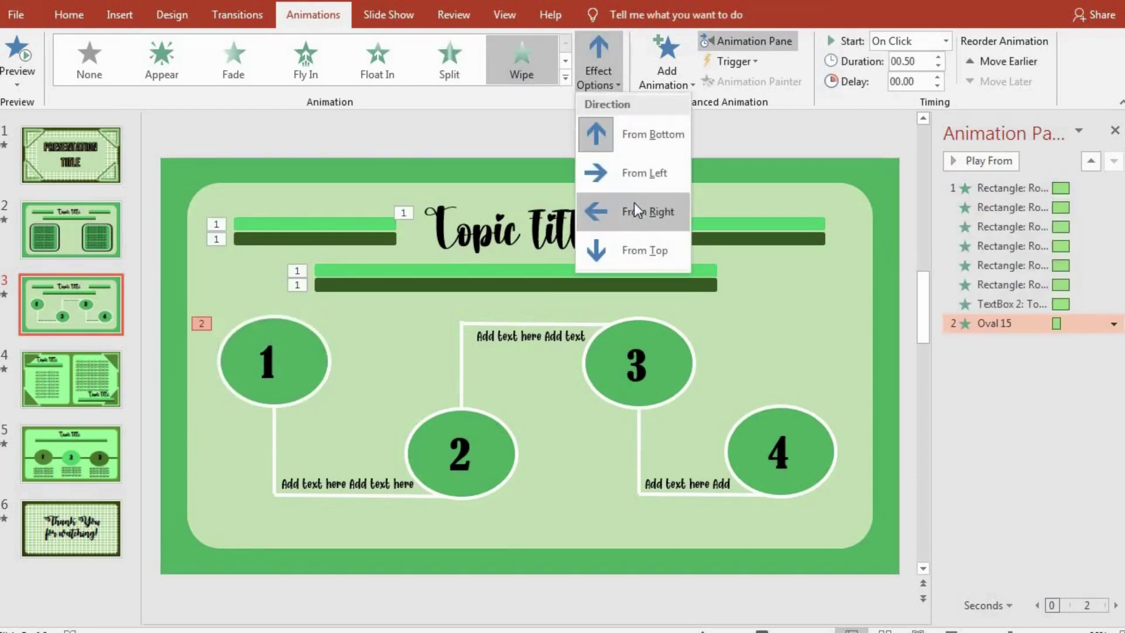
{"action": "left_click", "coordinate": [631, 252]}
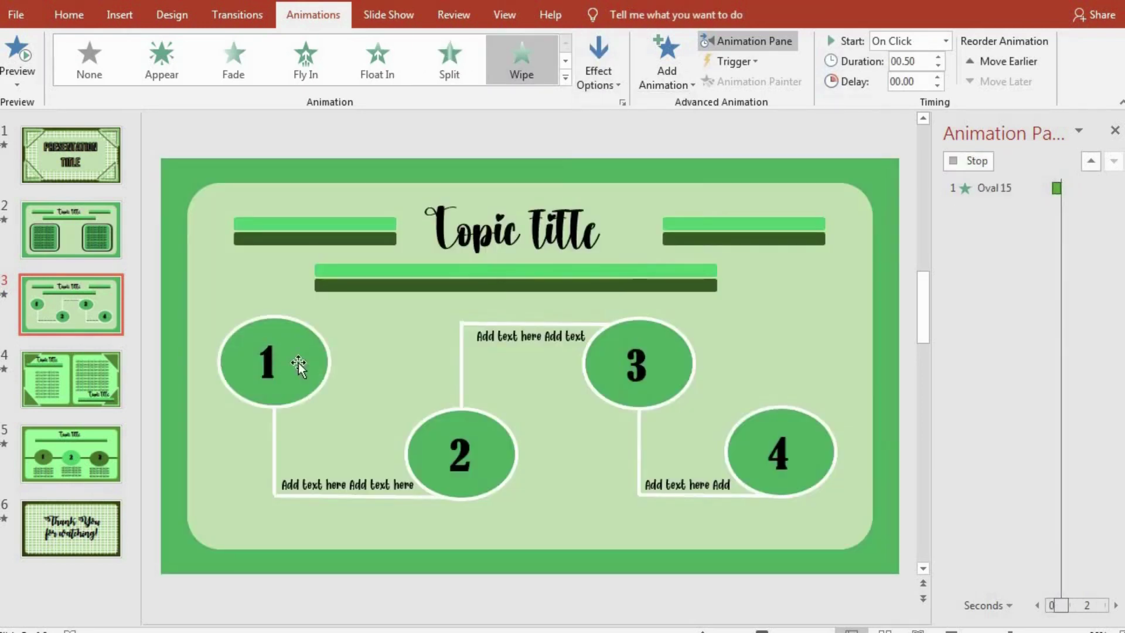
{"action": "left_click", "coordinate": [254, 363]}
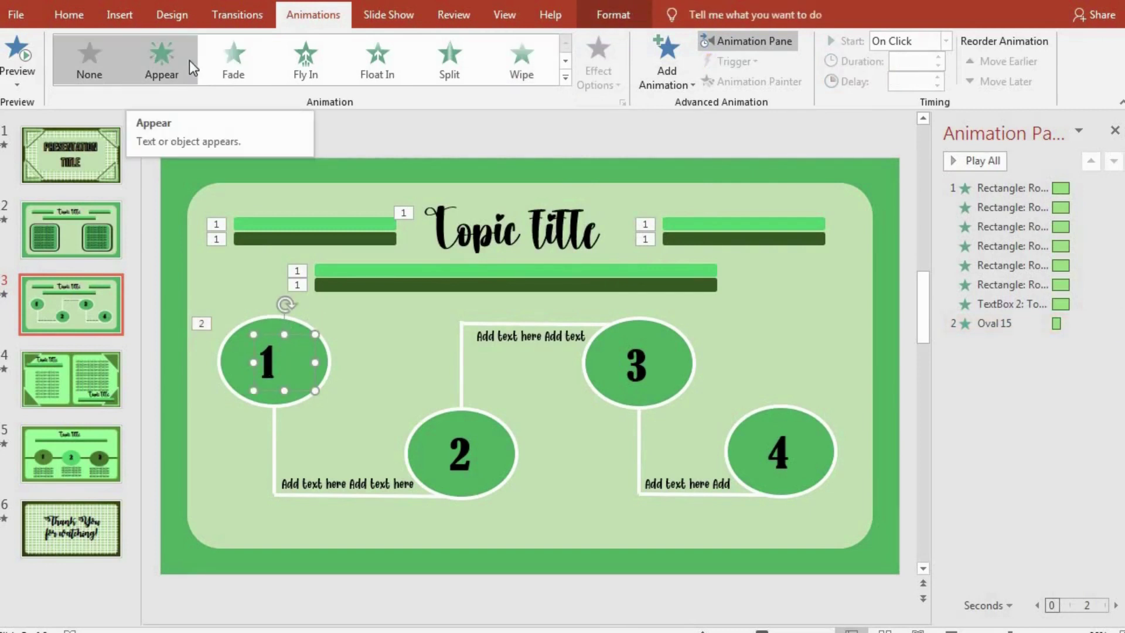
{"action": "left_click", "coordinate": [226, 68]}
Make the connector below circle 1 wipe in from the top.
{"action": "left_click", "coordinate": [279, 420]}
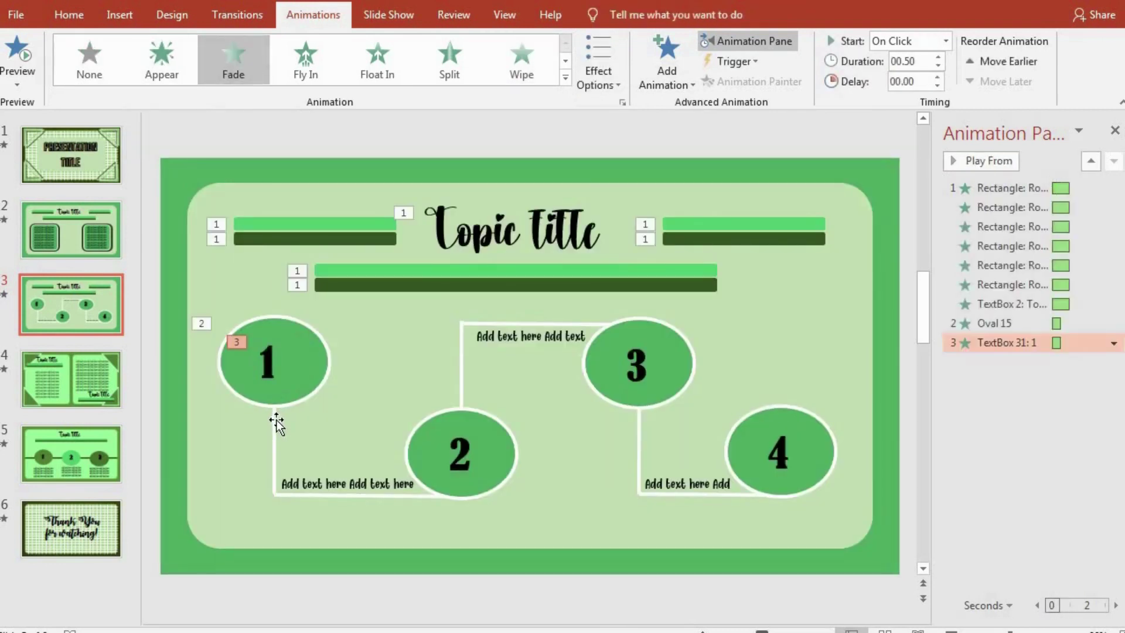
{"action": "left_click", "coordinate": [521, 64]}
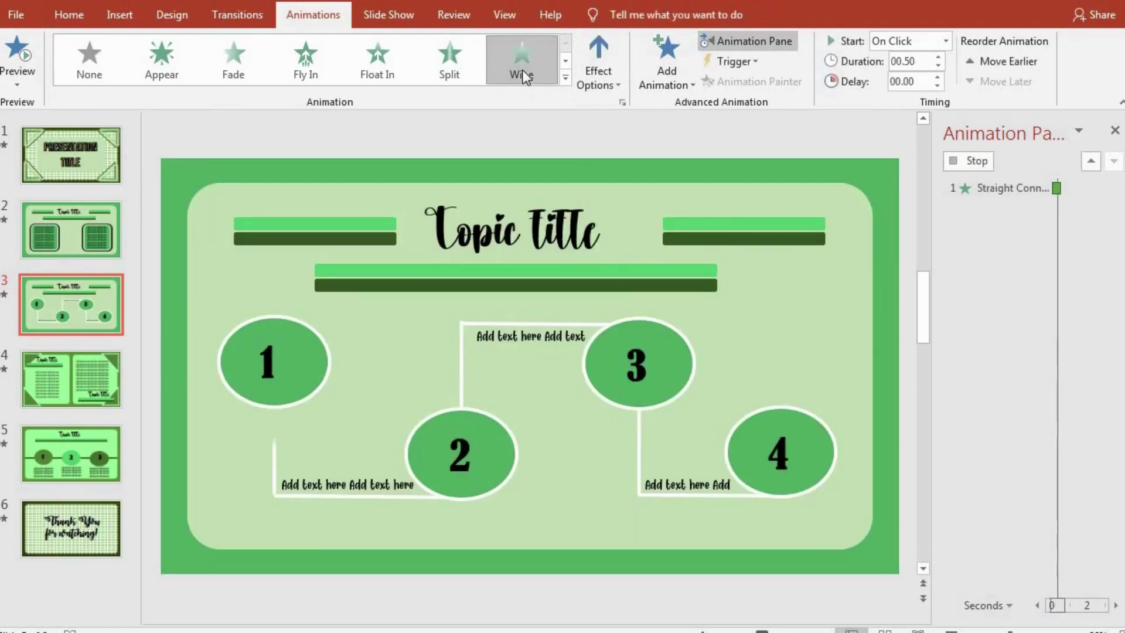
{"action": "left_click", "coordinate": [565, 76]}
{"action": "left_click", "coordinate": [607, 54]}
{"action": "left_click", "coordinate": [607, 54]}
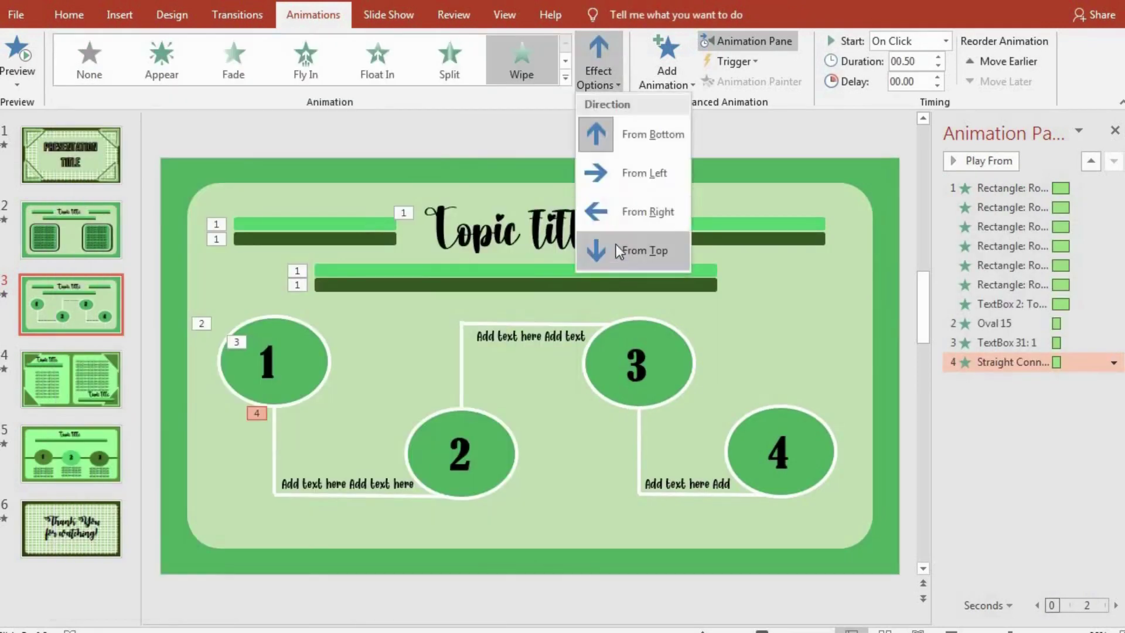
{"action": "left_click", "coordinate": [615, 245]}
Wipe the horizontal connector in from the left, fade in the caption, and wipe in circle 2.
{"action": "left_click", "coordinate": [367, 495]}
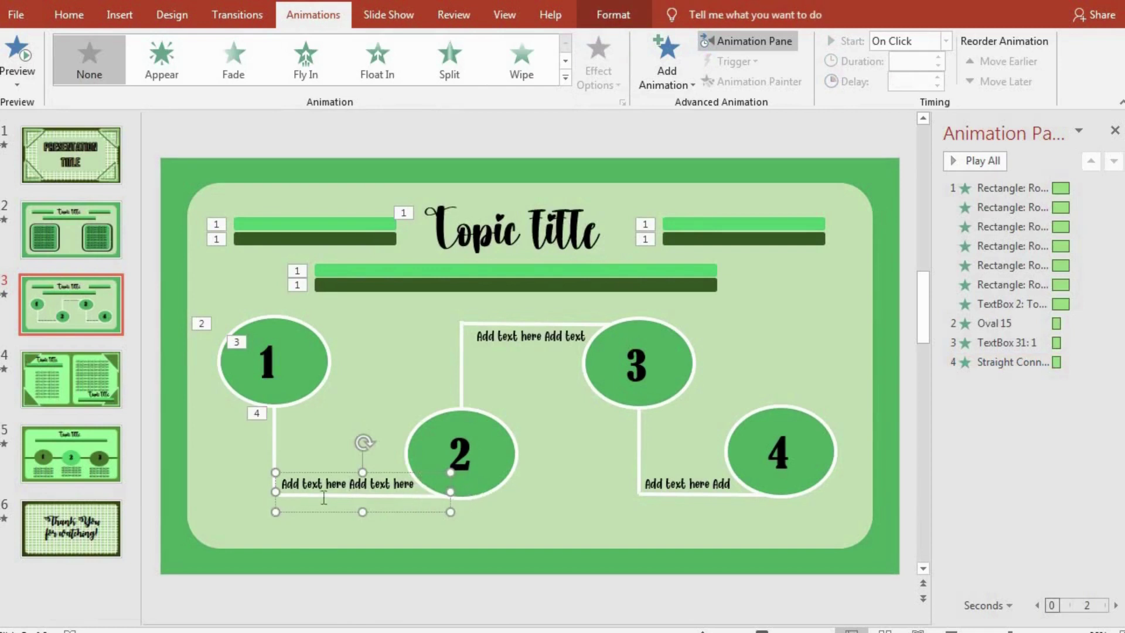
{"action": "left_click", "coordinate": [360, 512]}
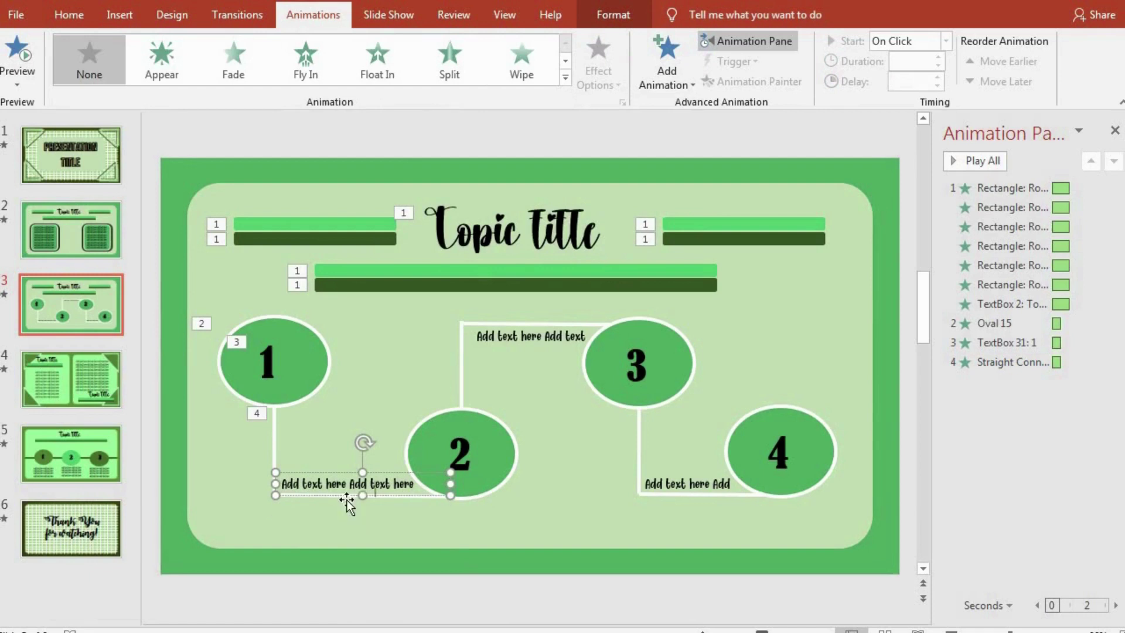
{"action": "left_click", "coordinate": [392, 497]}
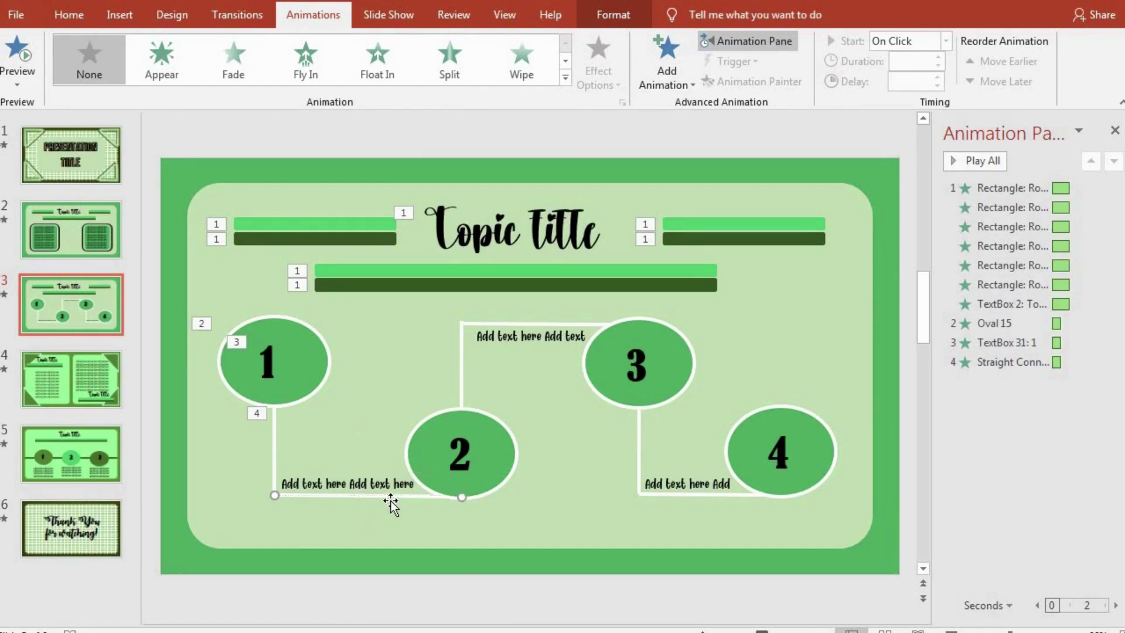
{"action": "left_click", "coordinate": [522, 64]}
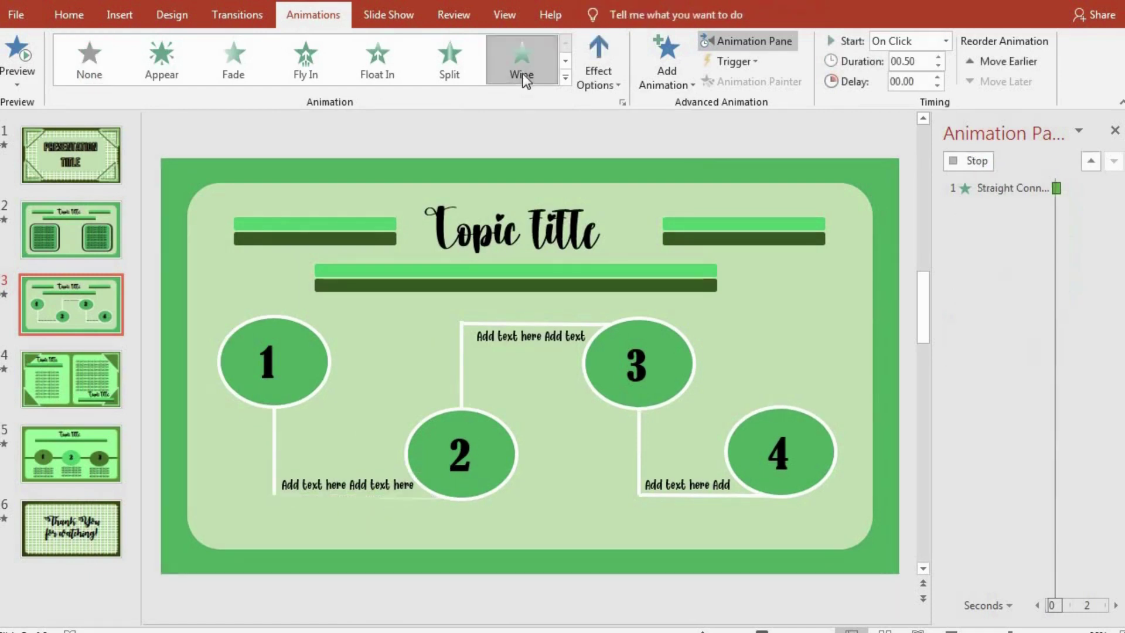
{"action": "left_click", "coordinate": [598, 75]}
{"action": "left_click", "coordinate": [645, 171]}
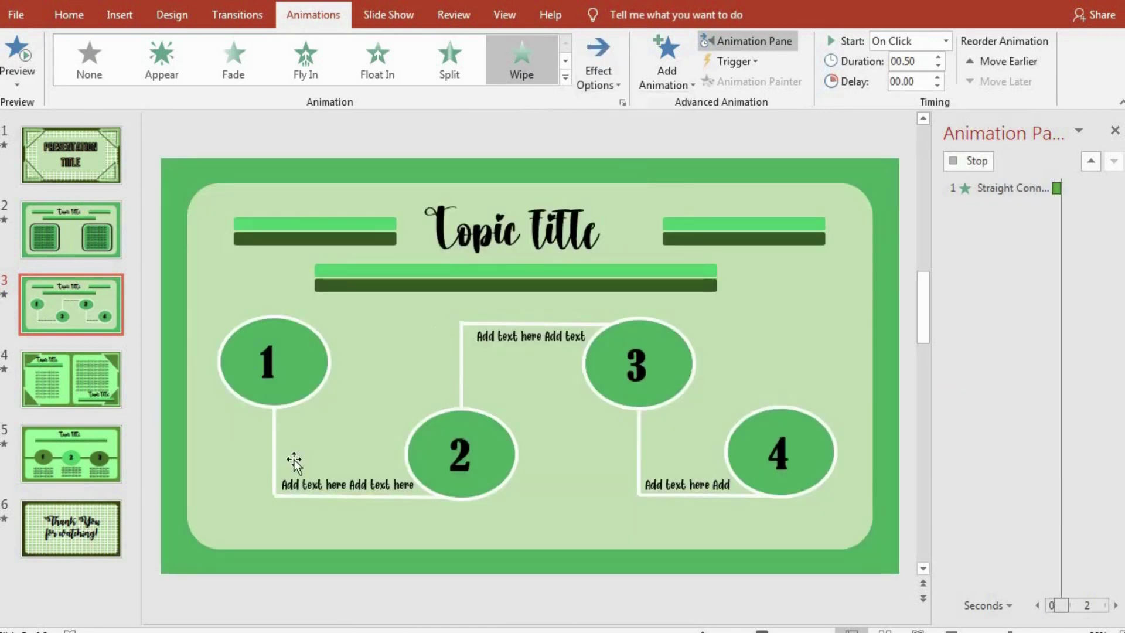
{"action": "left_click", "coordinate": [343, 477]}
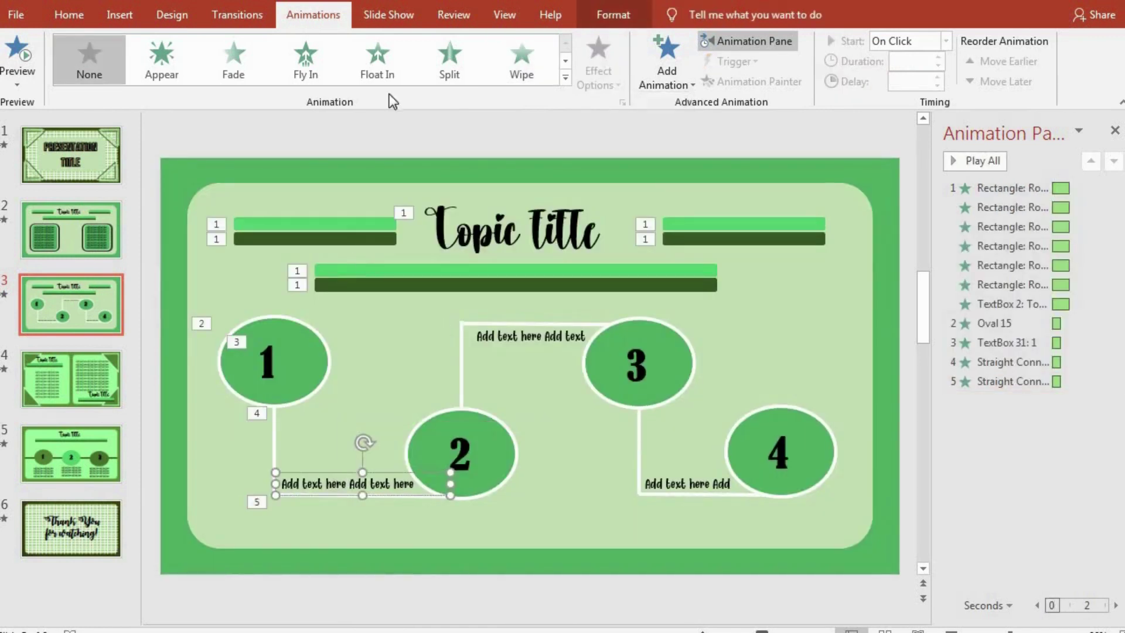
{"action": "left_click", "coordinate": [229, 64]}
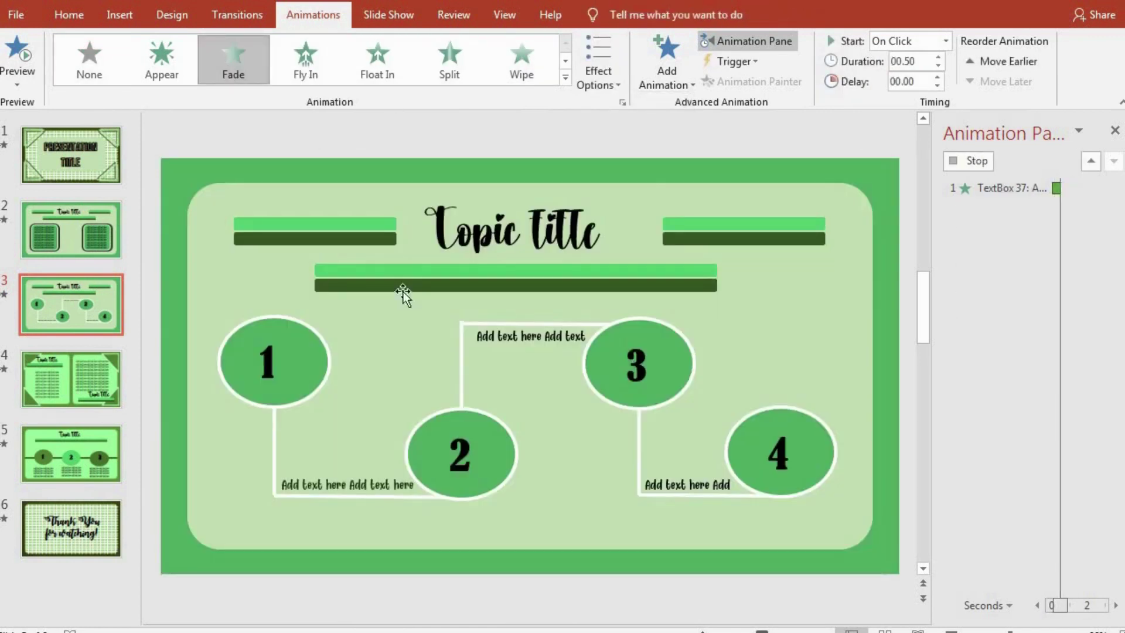
{"action": "left_click", "coordinate": [459, 413]}
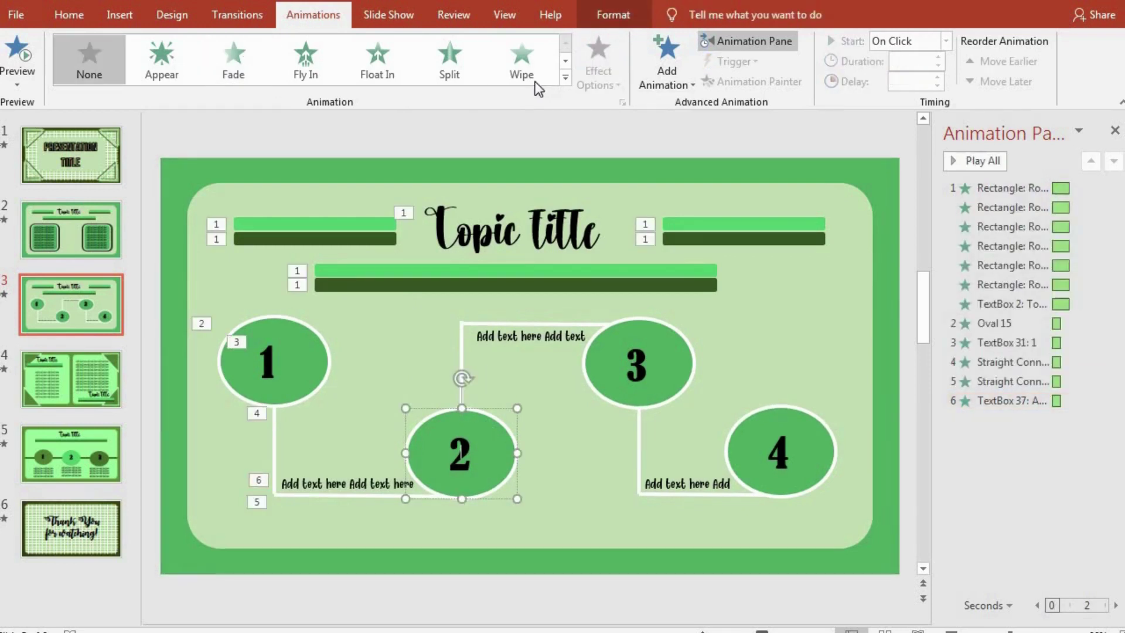
{"action": "left_click", "coordinate": [529, 64]}
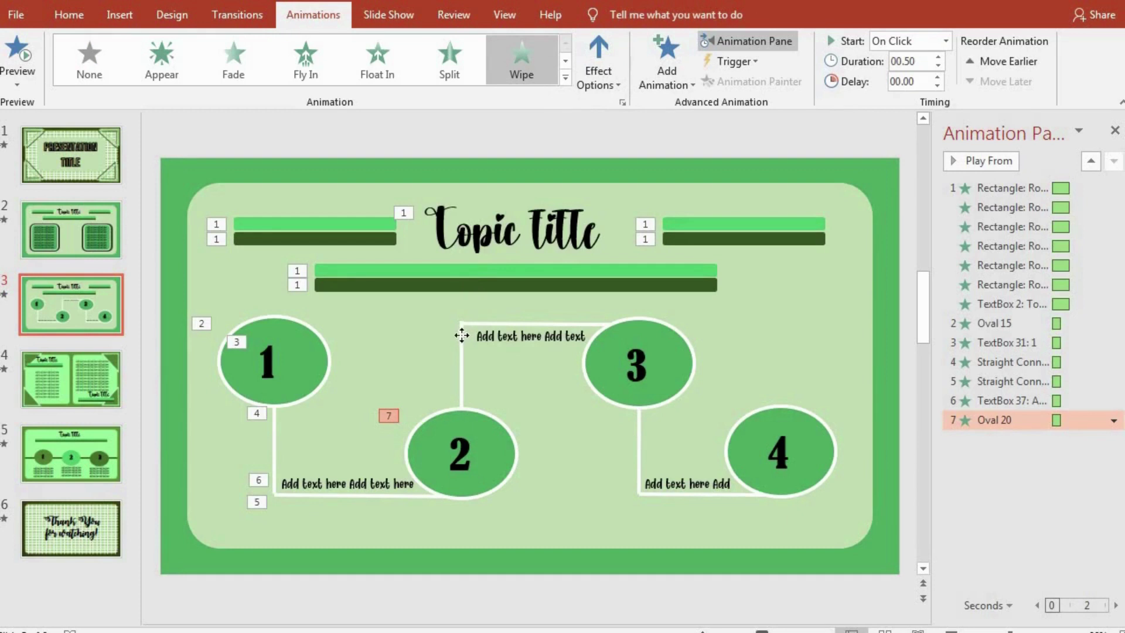
Wipe in circle 2's connectors, the top one from the left, and fade in its caption.
{"action": "left_click", "coordinate": [462, 335]}
{"action": "left_click", "coordinate": [520, 69]}
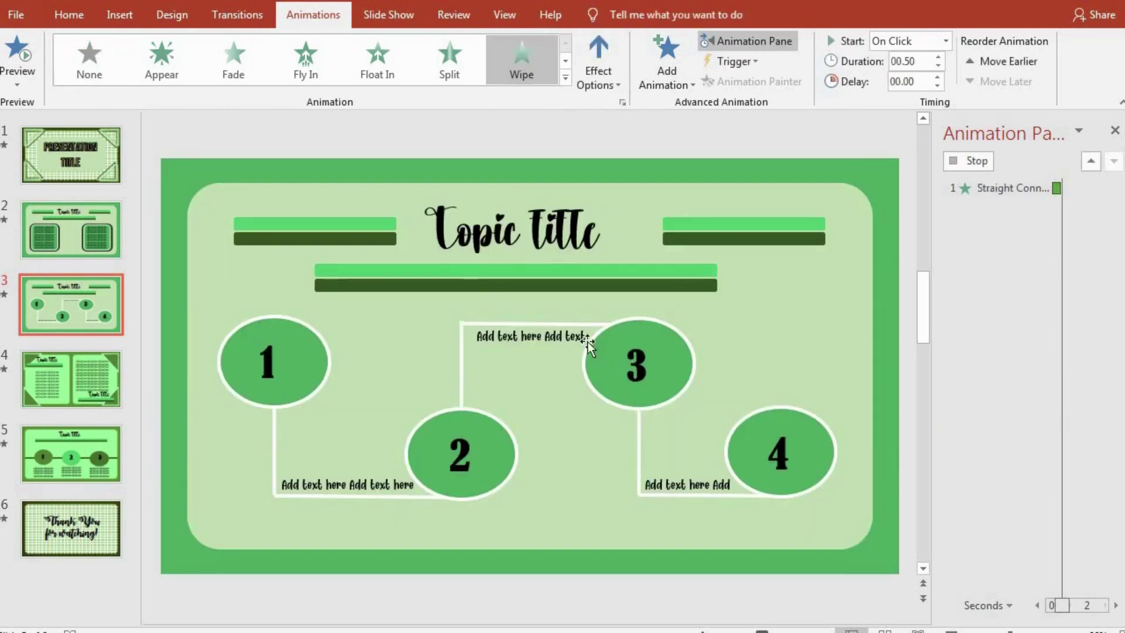
{"action": "left_click", "coordinate": [585, 323]}
{"action": "left_click", "coordinate": [532, 61]}
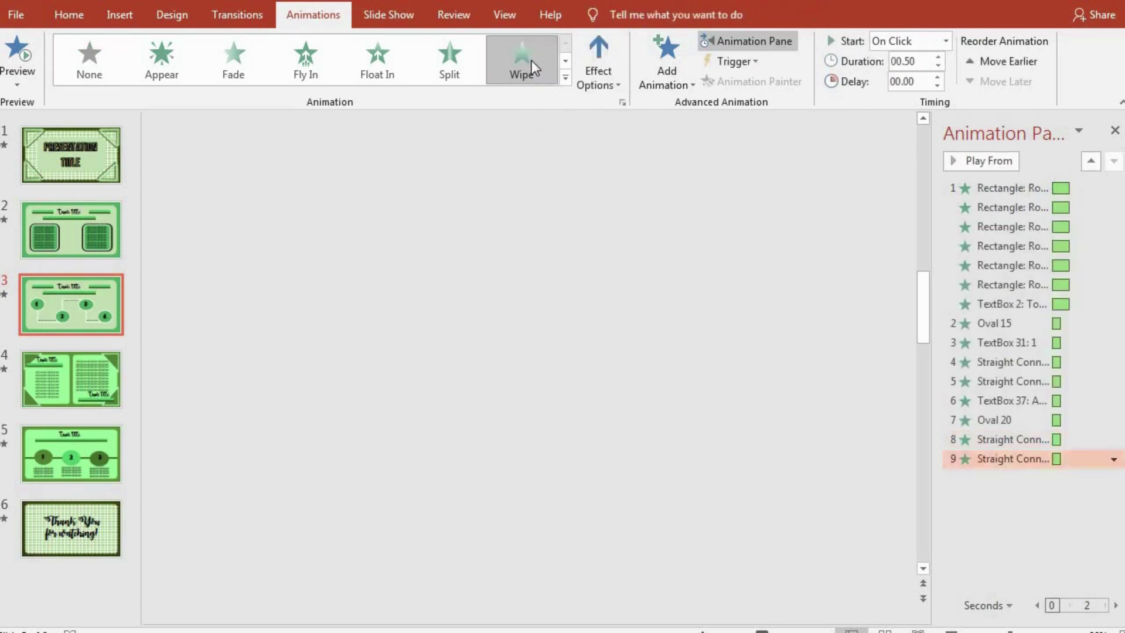
{"action": "left_click", "coordinate": [597, 65]}
{"action": "left_click", "coordinate": [624, 171]}
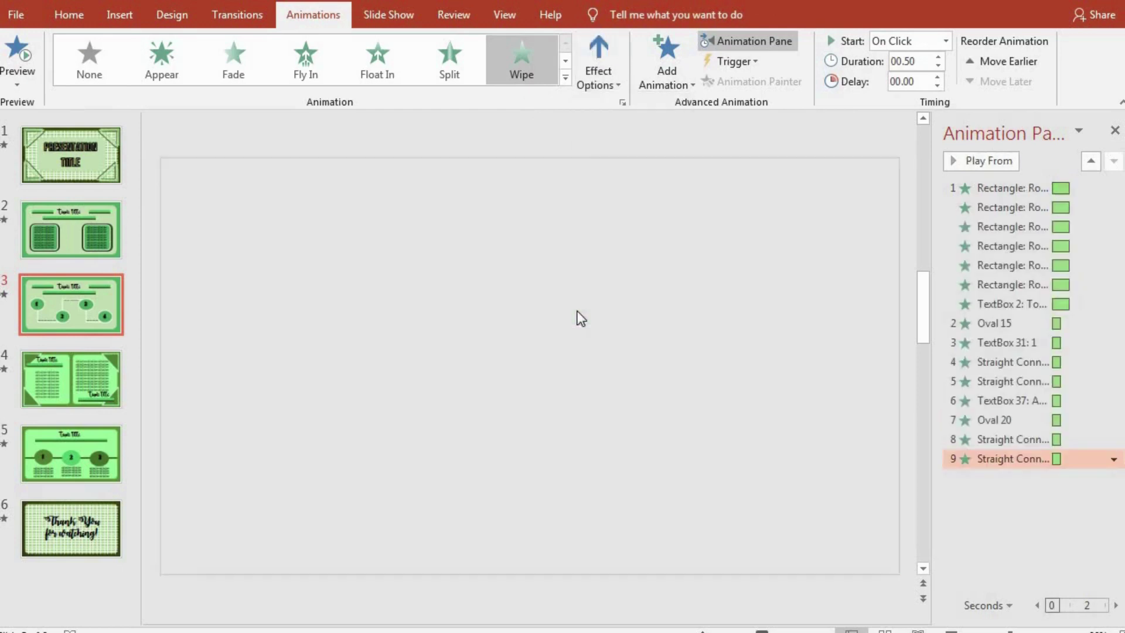
{"action": "left_click", "coordinate": [515, 325]}
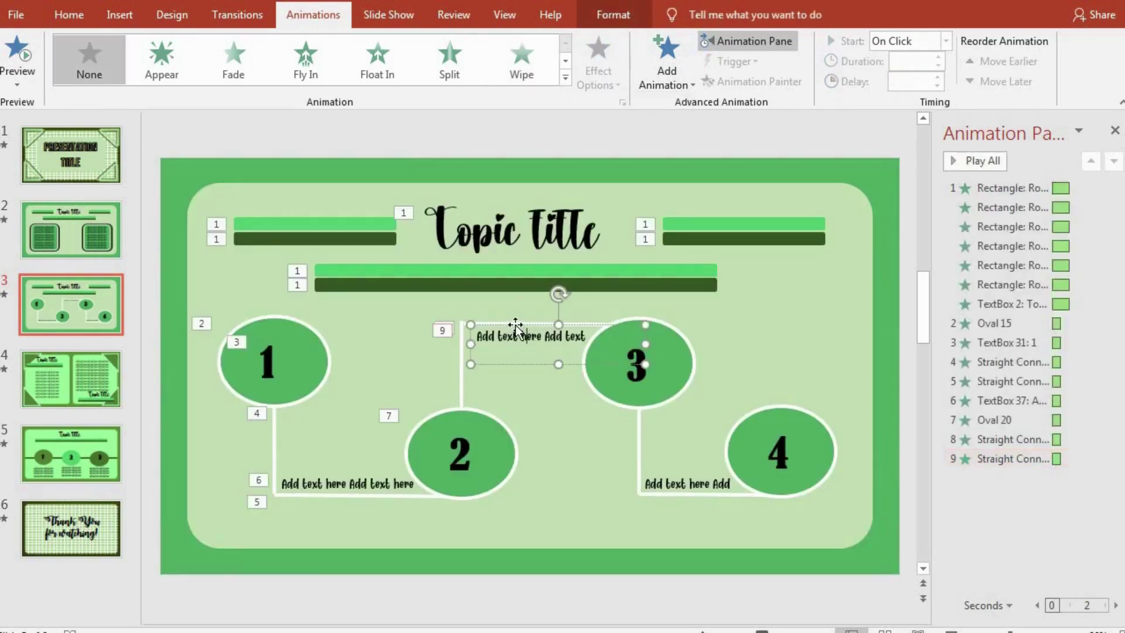
{"action": "left_click", "coordinate": [233, 58]}
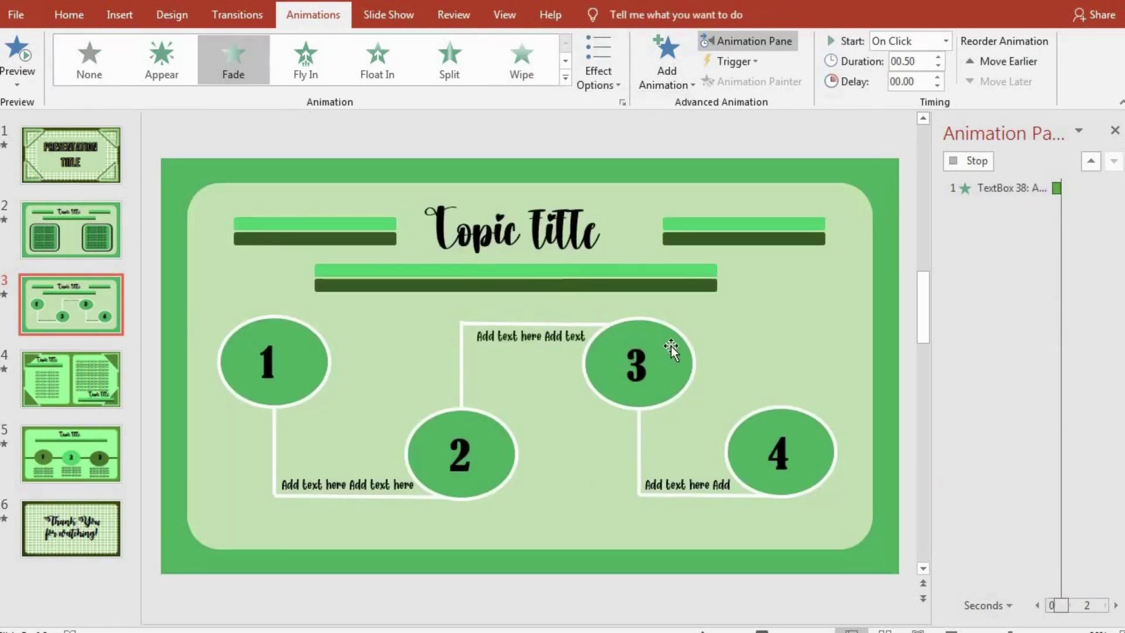
Make circle 3 and the connector below it wipe in from the top.
{"action": "left_click", "coordinate": [674, 320]}
{"action": "left_click", "coordinate": [521, 59]}
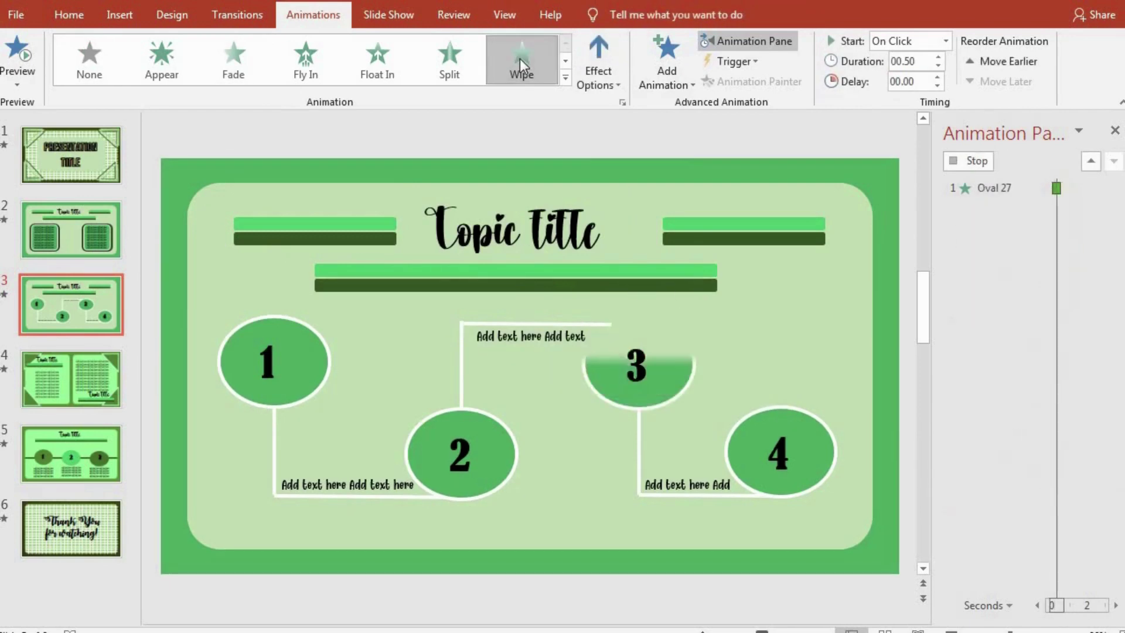
{"action": "left_click", "coordinate": [603, 82]}
{"action": "left_click", "coordinate": [616, 250]}
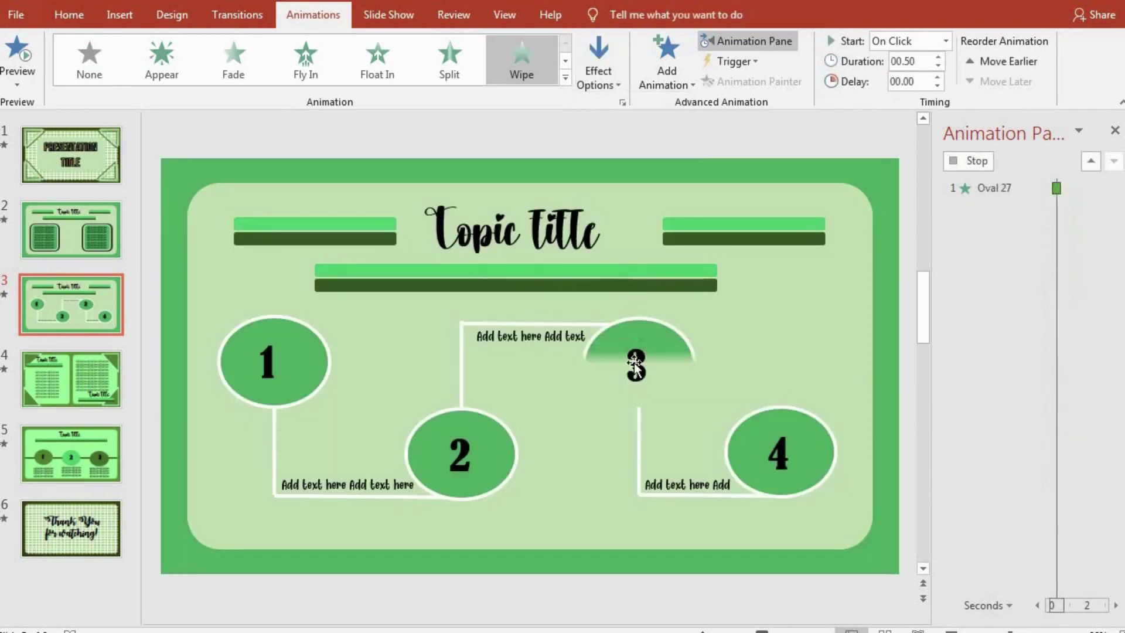
{"action": "left_click", "coordinate": [639, 447]}
{"action": "left_click", "coordinate": [521, 58]}
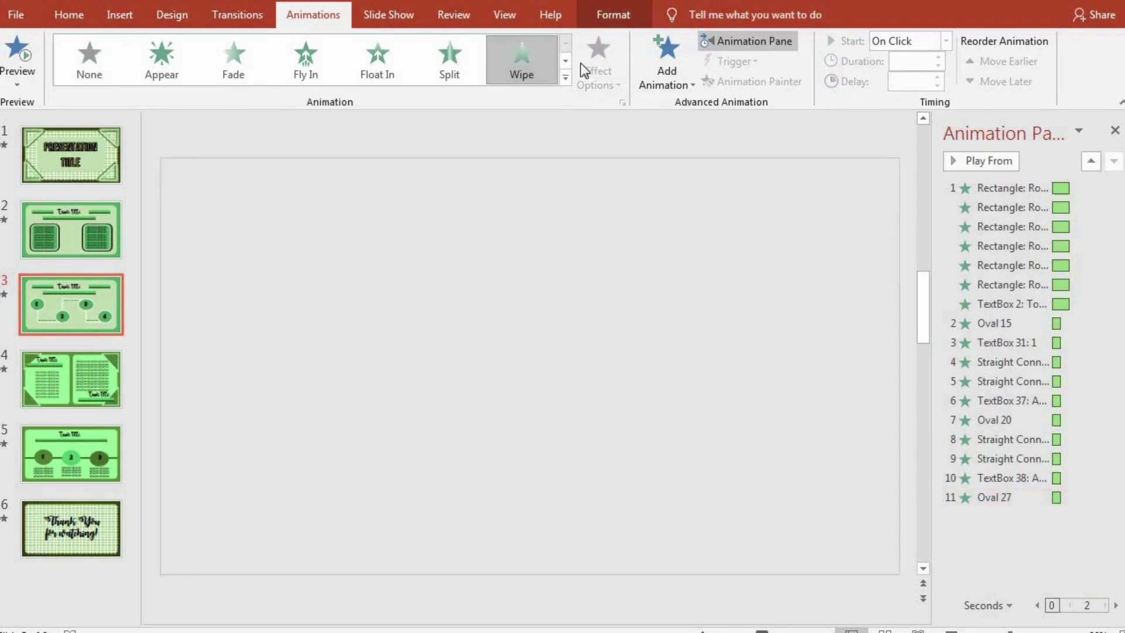
{"action": "left_click", "coordinate": [596, 58]}
{"action": "left_click", "coordinate": [615, 250]}
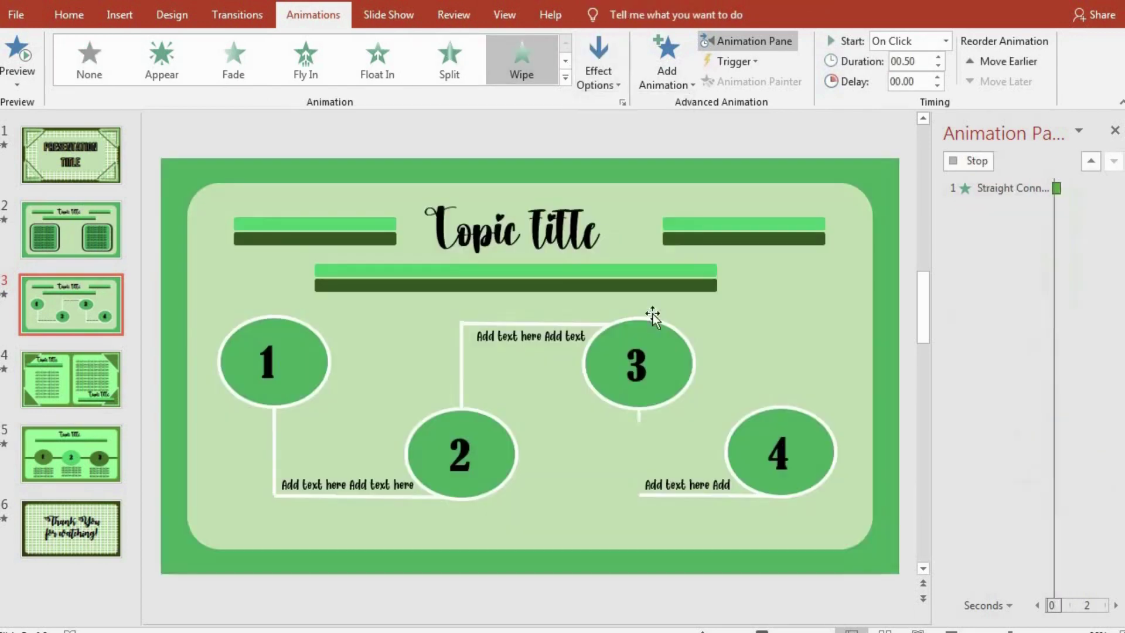
Remove the caption's empty line, wipe the last connector from the right, and fade in the text box.
{"action": "left_click", "coordinate": [737, 500]}
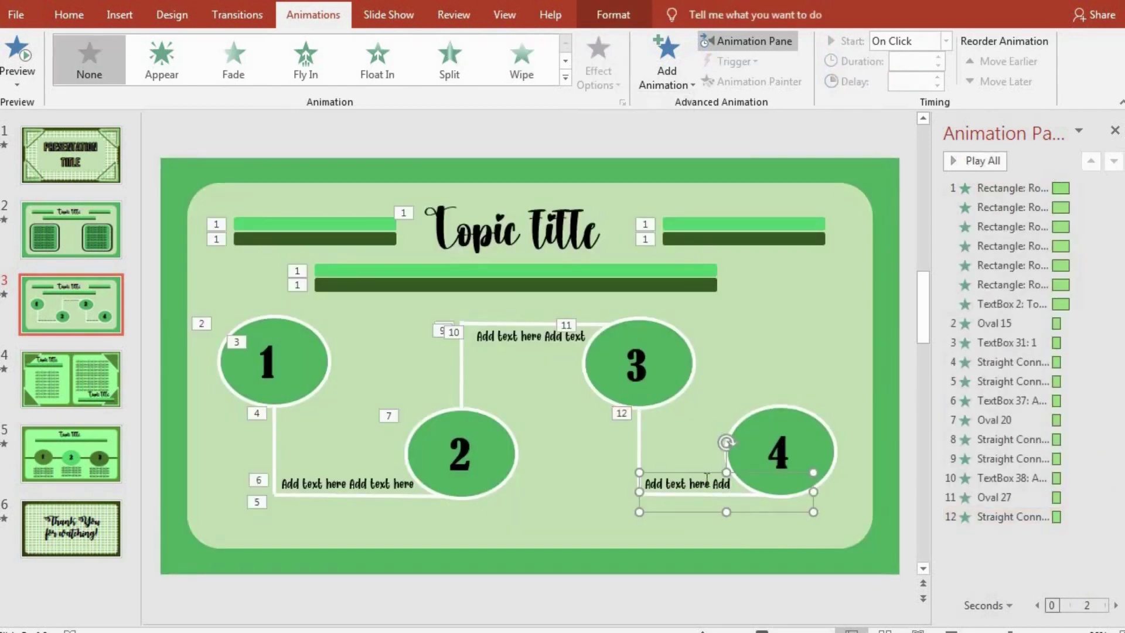
{"action": "key", "text": "BackSpace"}
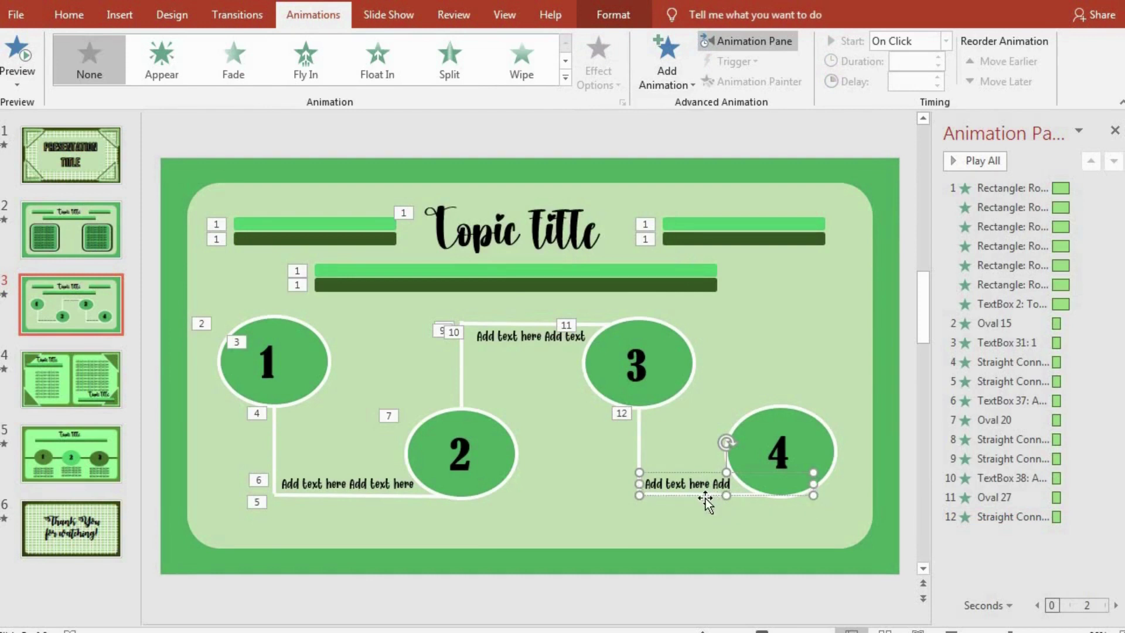
{"action": "left_click", "coordinate": [665, 500]}
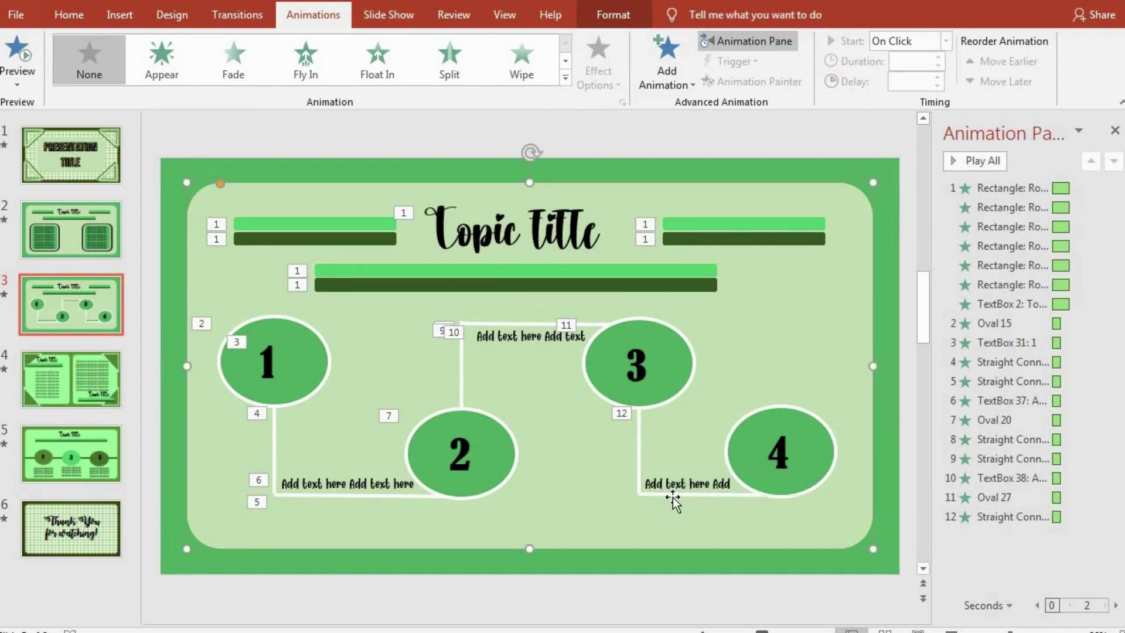
{"action": "left_click", "coordinate": [674, 495]}
{"action": "left_click", "coordinate": [522, 58]}
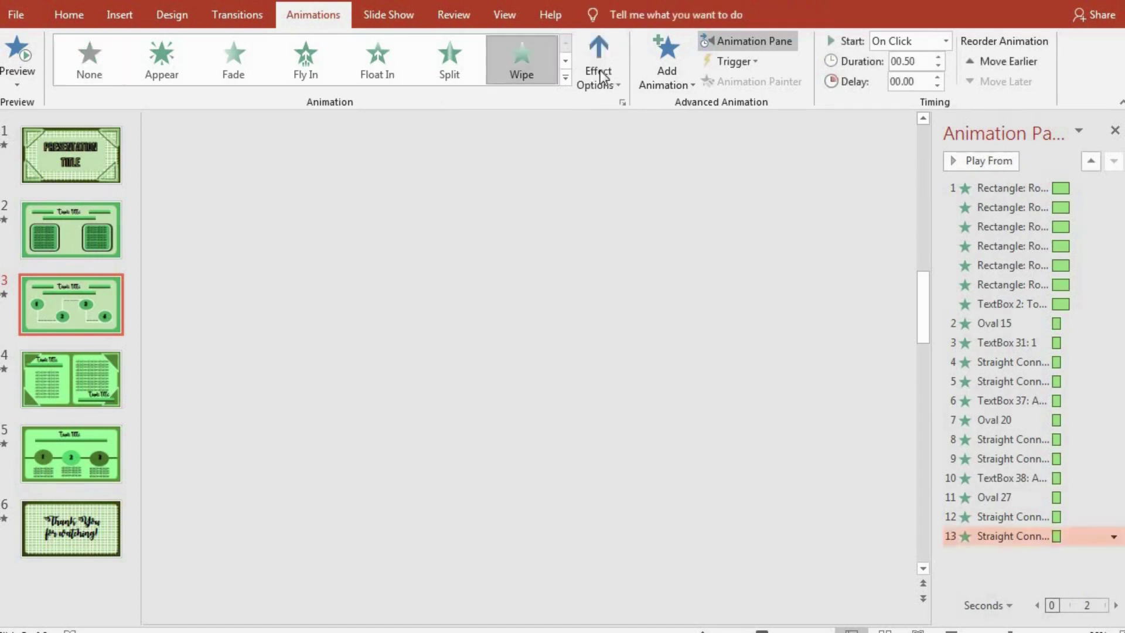
{"action": "left_click", "coordinate": [603, 67]}
{"action": "left_click", "coordinate": [645, 208]}
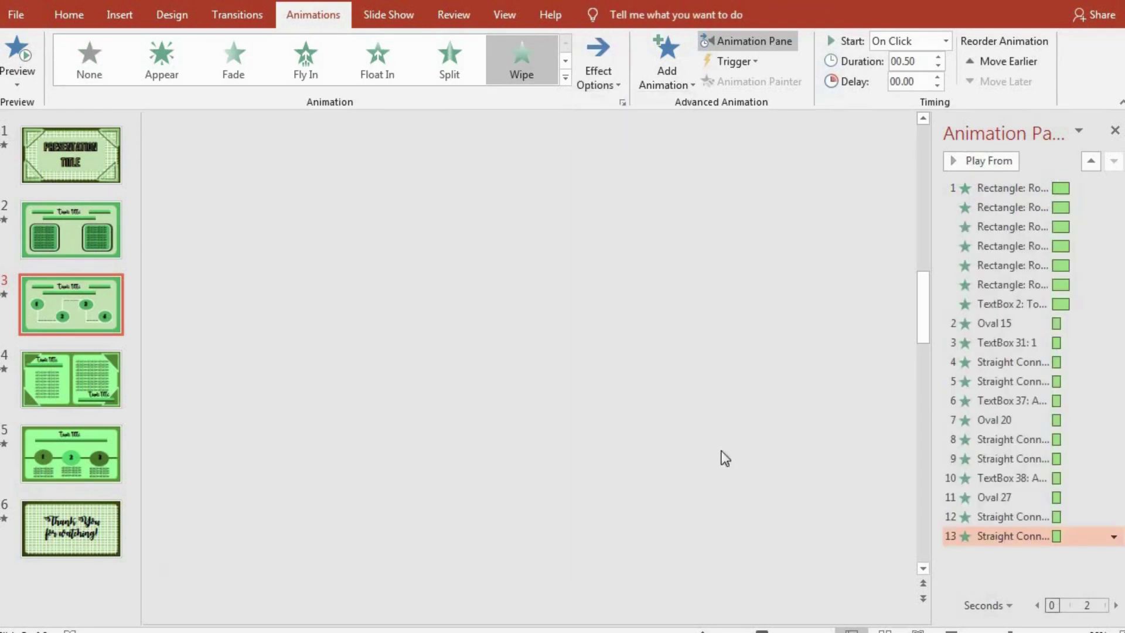
{"action": "left_click", "coordinate": [684, 483]}
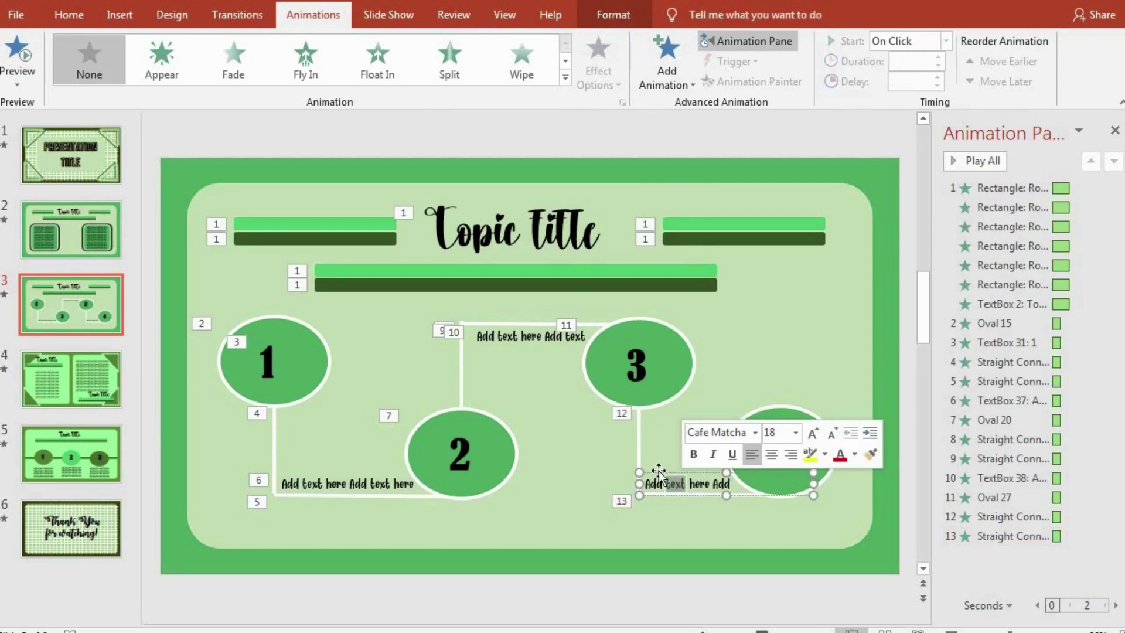
{"action": "left_click", "coordinate": [521, 62]}
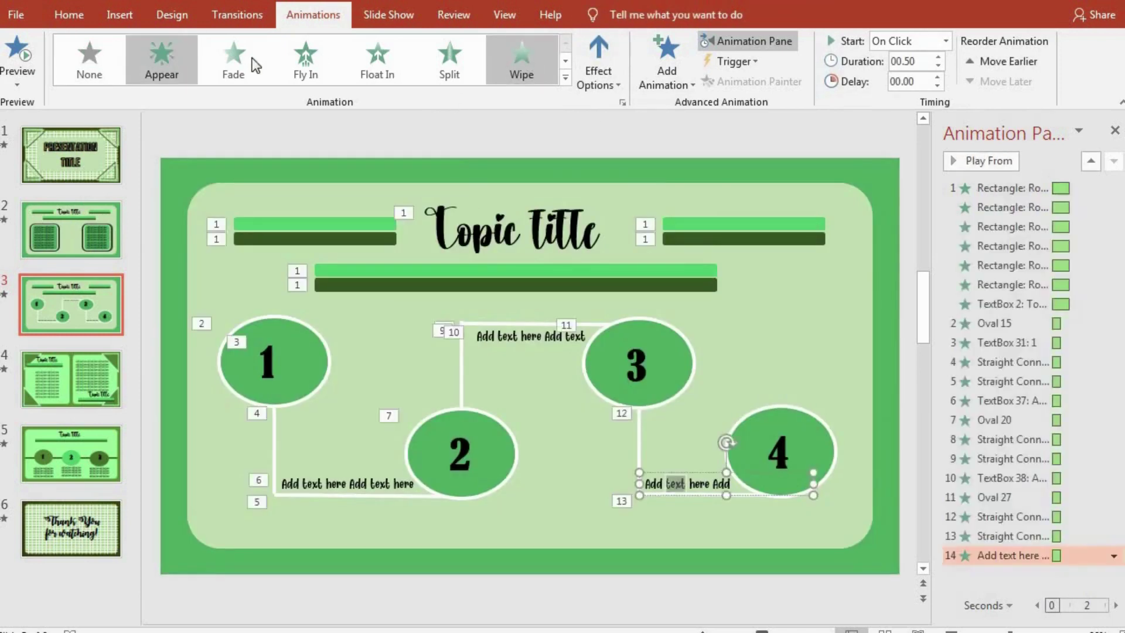
{"action": "left_click", "coordinate": [233, 59]}
Give oval 4 a wipe entrance and fade in the numbers 4 and 3.
{"action": "left_click", "coordinate": [802, 416]}
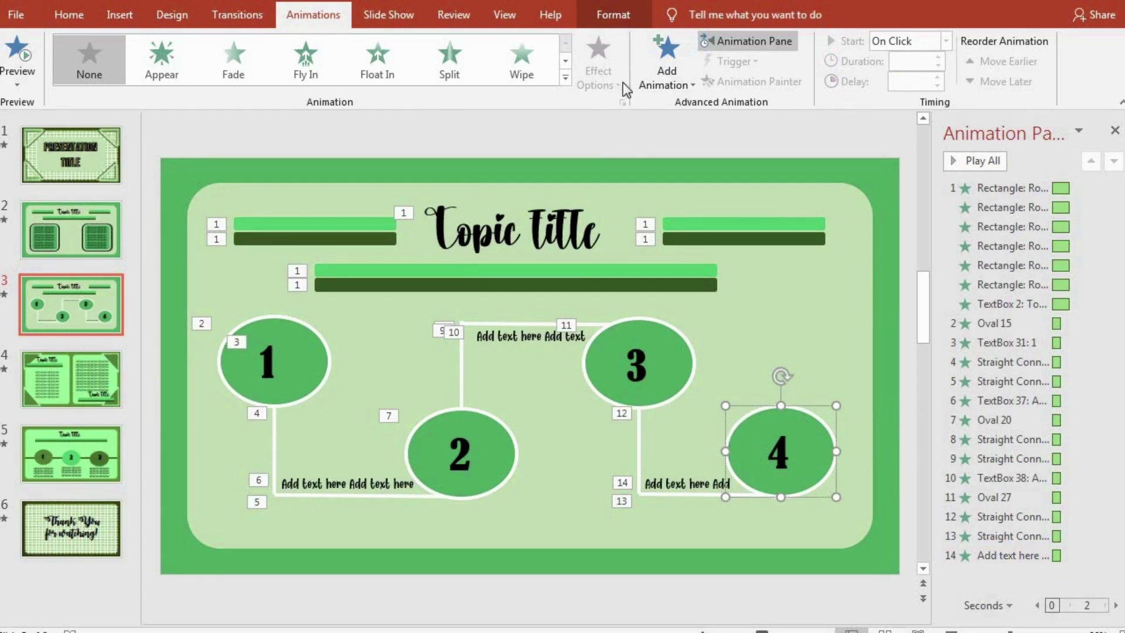
{"action": "left_click", "coordinate": [519, 69]}
{"action": "left_click", "coordinate": [607, 64]}
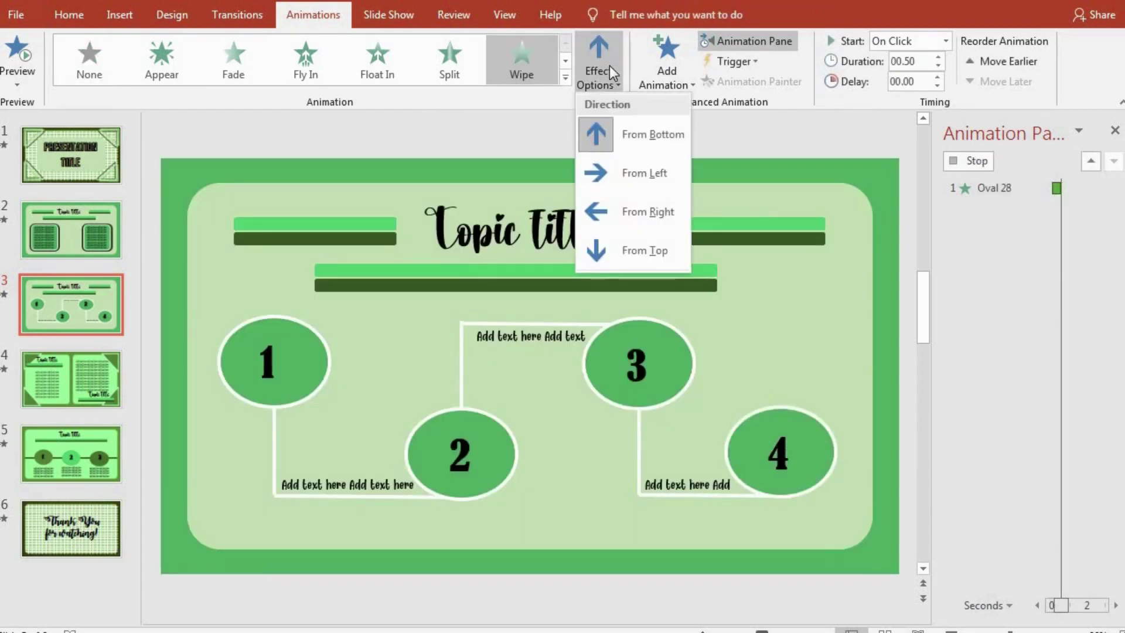
{"action": "left_click", "coordinate": [564, 105]}
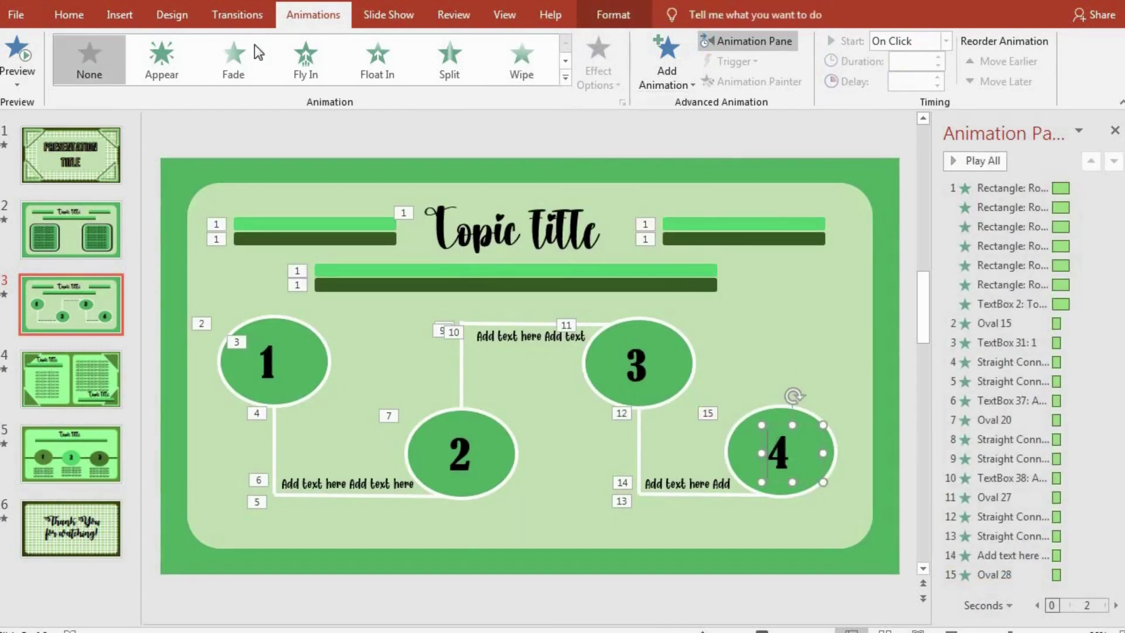
{"action": "left_click", "coordinate": [240, 52]}
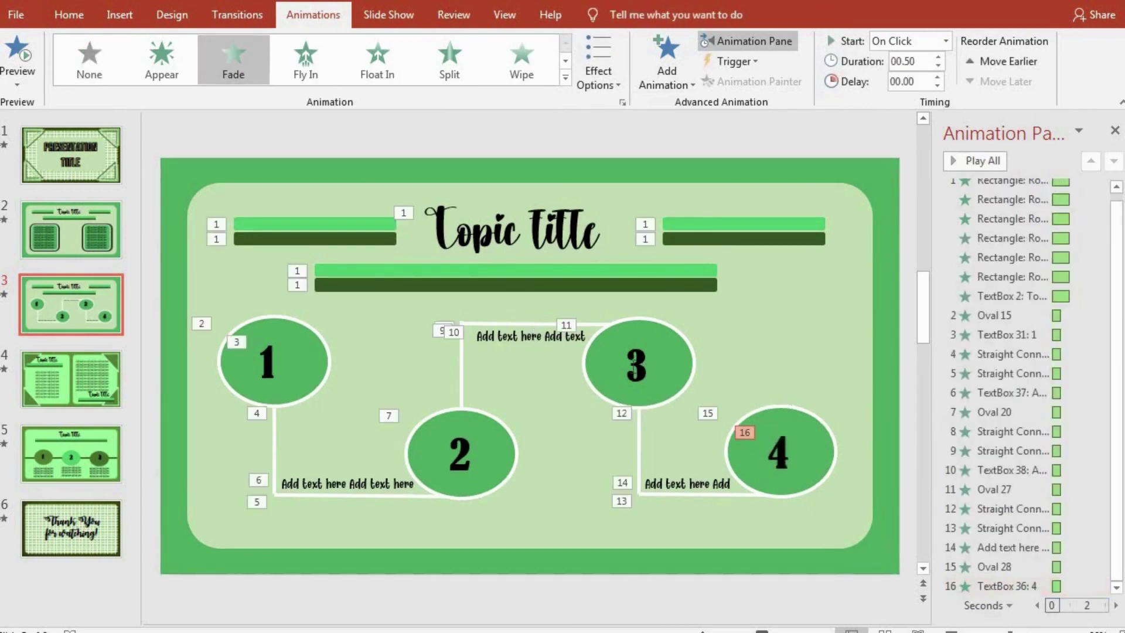
{"action": "left_click", "coordinate": [625, 358]}
{"action": "left_click", "coordinate": [241, 52]}
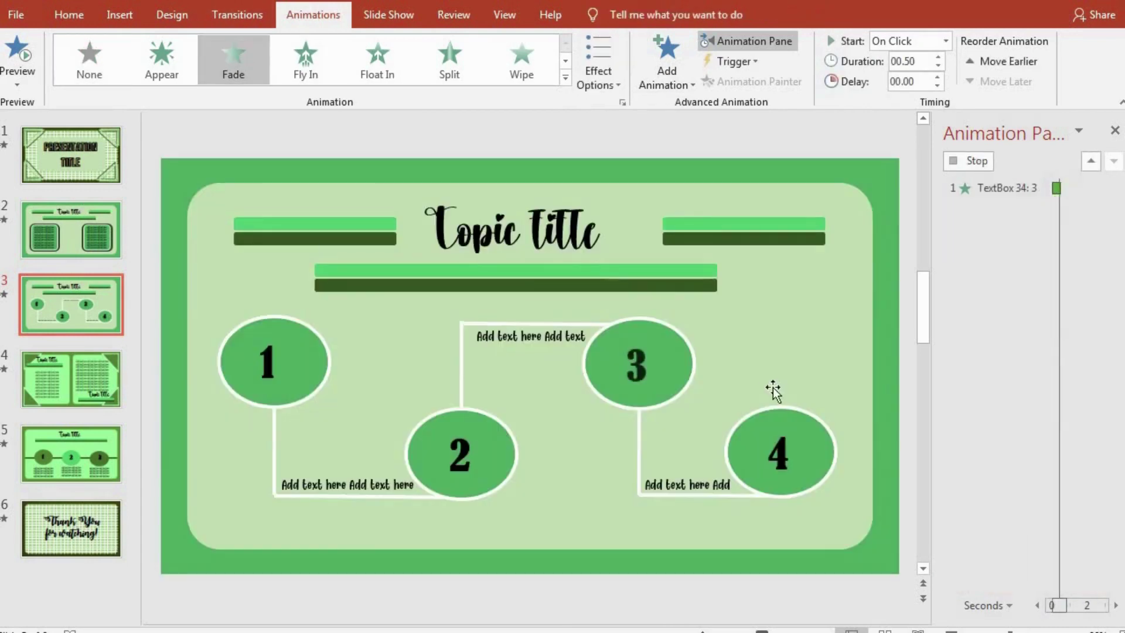
Move number 3's fade to play right after oval 3's wipe.
{"action": "left_click", "coordinate": [695, 353]}
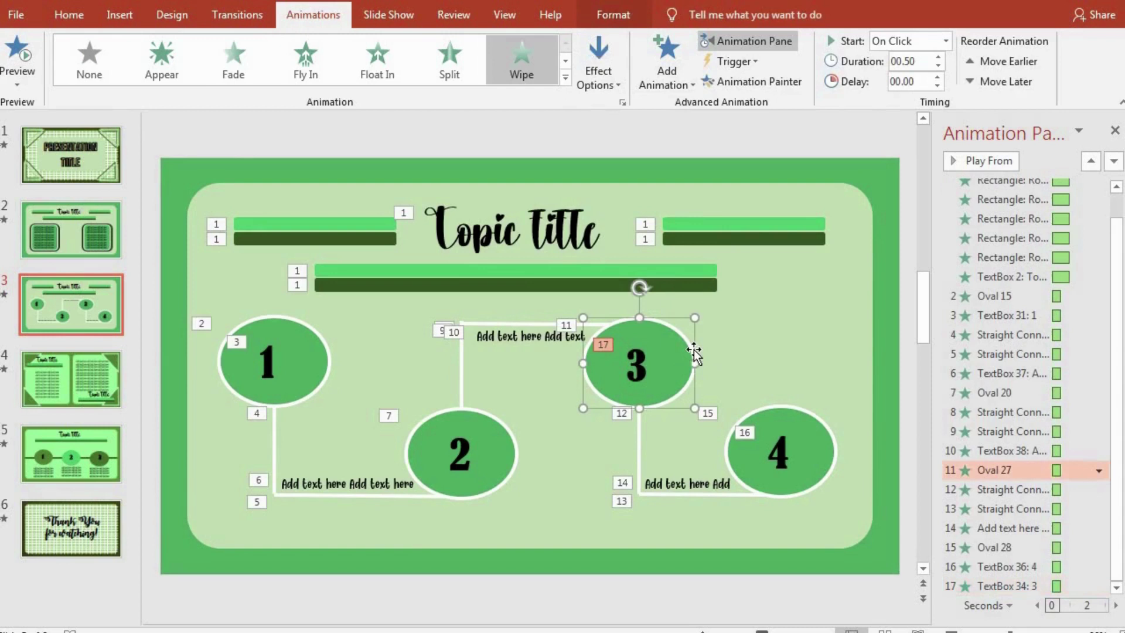
{"action": "left_click", "coordinate": [997, 586]}
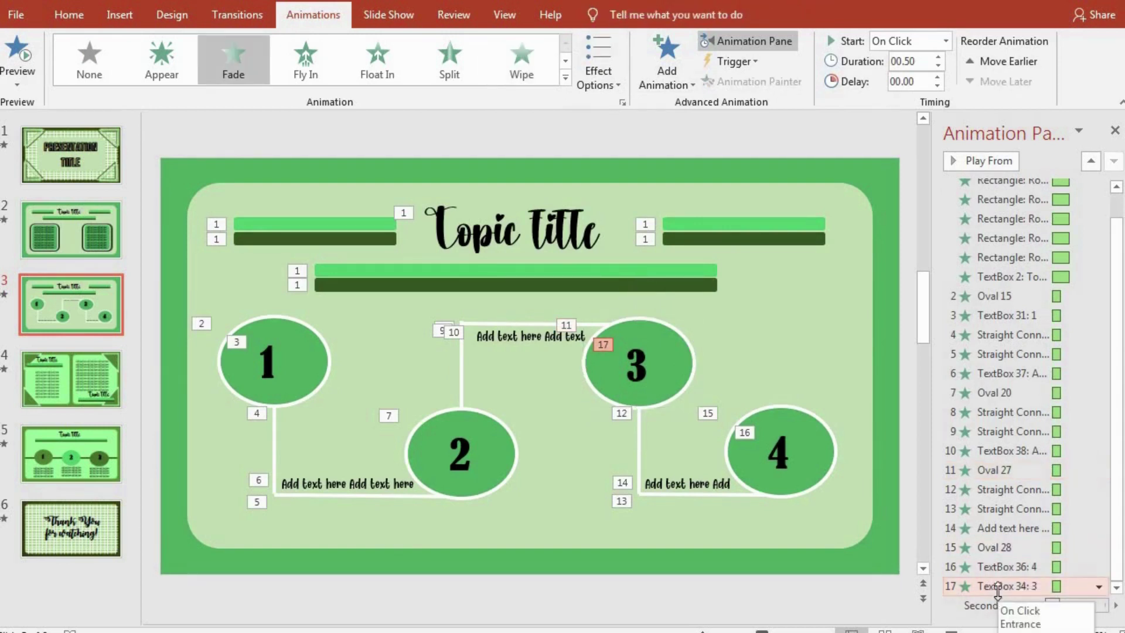
{"action": "left_click", "coordinate": [691, 364]}
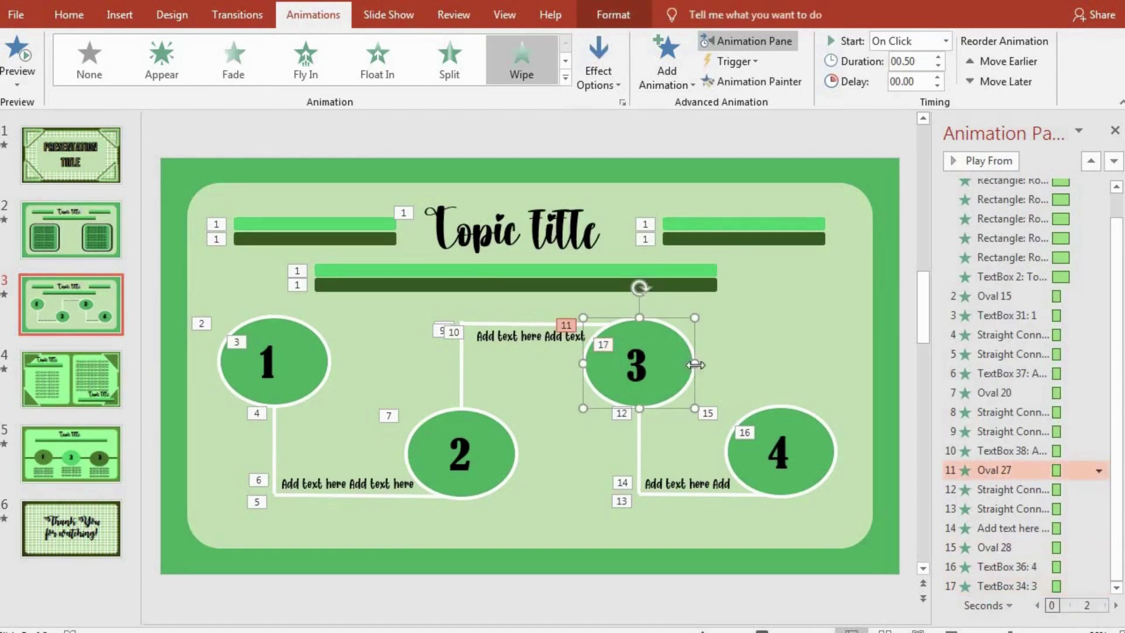
{"action": "left_click", "coordinate": [963, 586]}
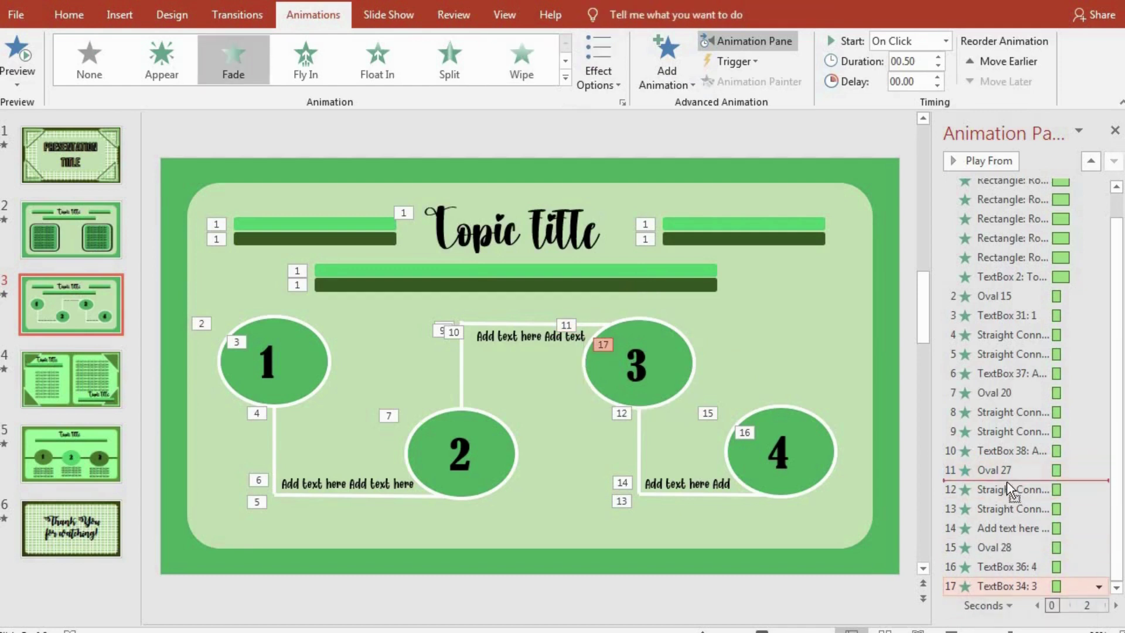
{"action": "left_click_drag", "start_coordinate": [1010, 490], "coordinate": [1010, 489]}
Fade in number 2, place it right after oval 2's wipe, and preview slide 3.
{"action": "left_click", "coordinate": [477, 438]}
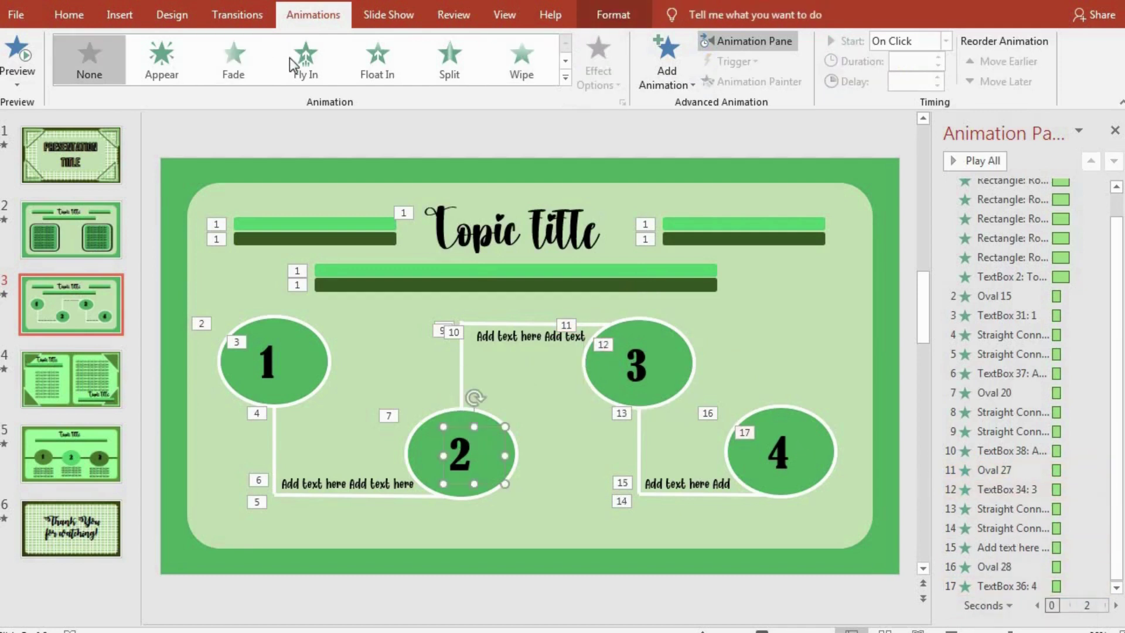
{"action": "left_click", "coordinate": [246, 65]}
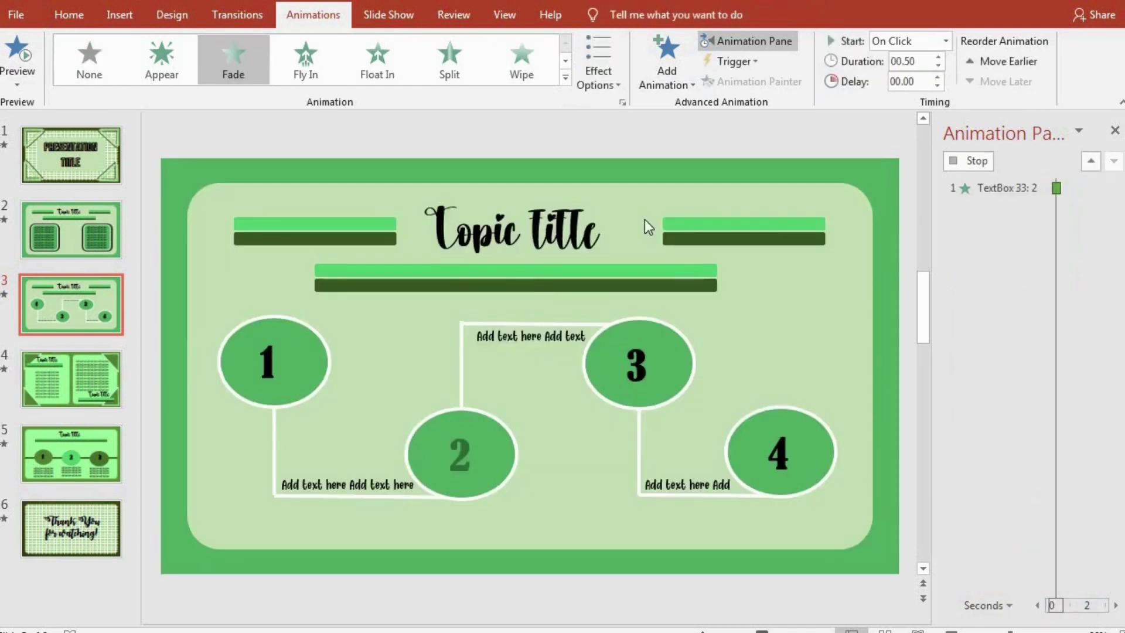
{"action": "left_click", "coordinate": [515, 447]}
{"action": "left_click", "coordinate": [1022, 586]}
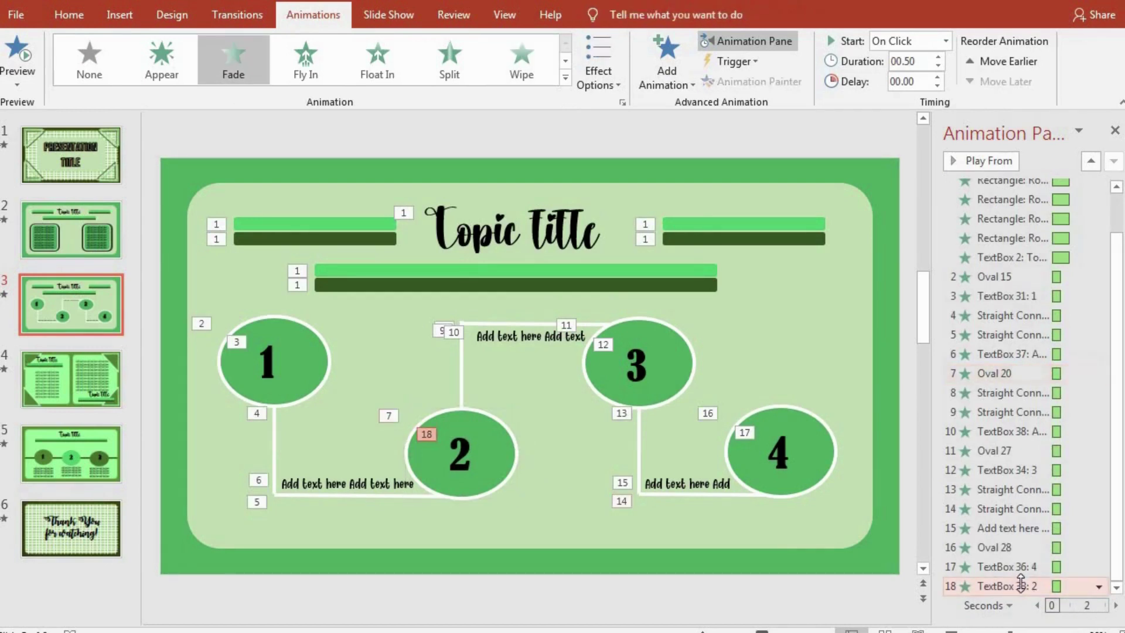
{"action": "left_click_drag", "start_coordinate": [1022, 403], "coordinate": [1022, 404]}
{"action": "left_click", "coordinate": [779, 456]}
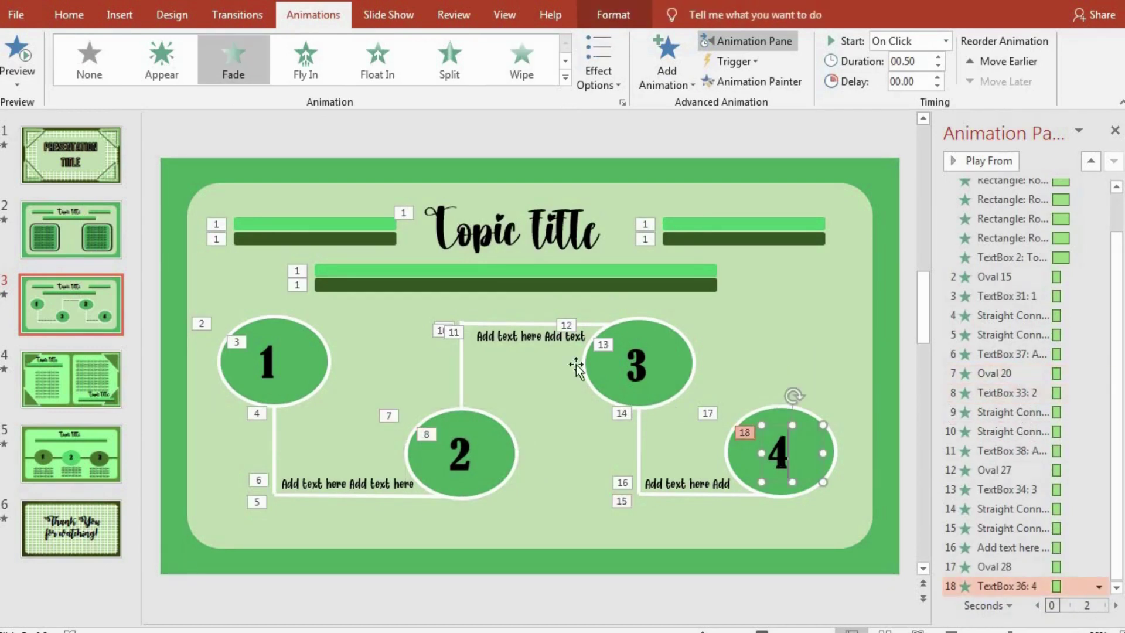
{"action": "left_click", "coordinate": [912, 158]}
{"action": "left_click", "coordinate": [973, 162]}
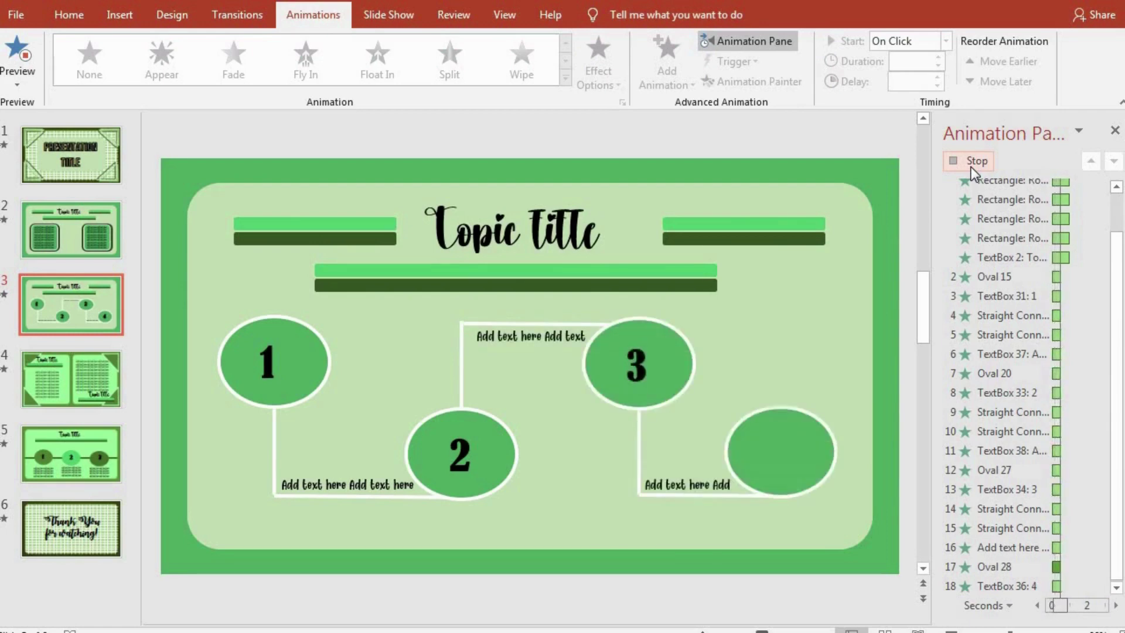
On slide 4, apply Fly In to the left panel, then the right panel.
{"action": "left_click", "coordinate": [83, 387]}
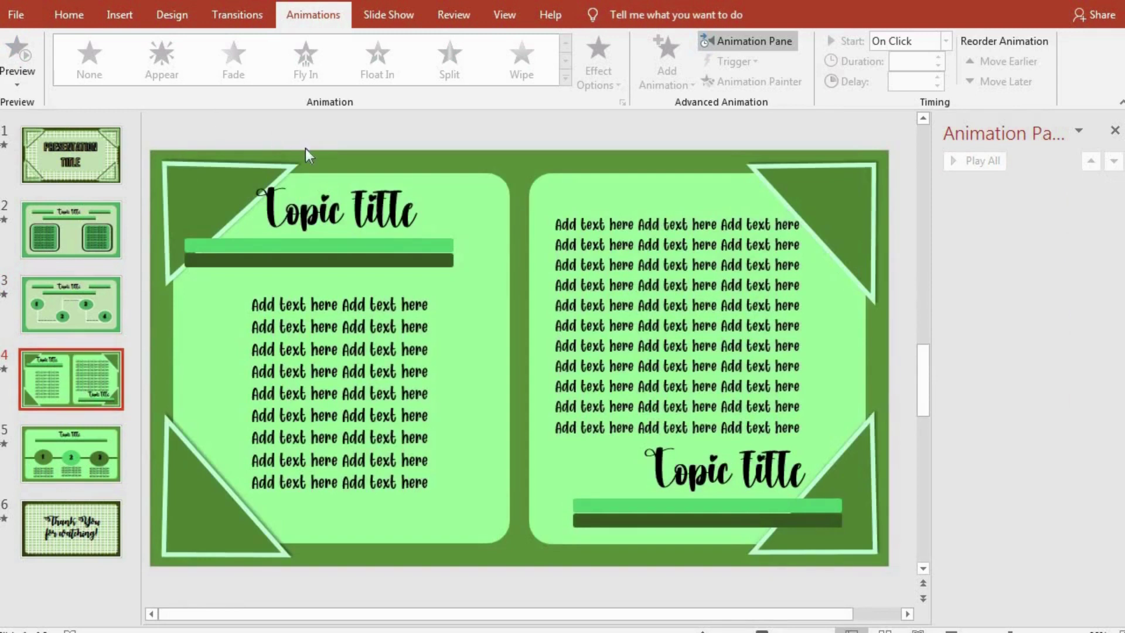
{"action": "left_click", "coordinate": [468, 185]}
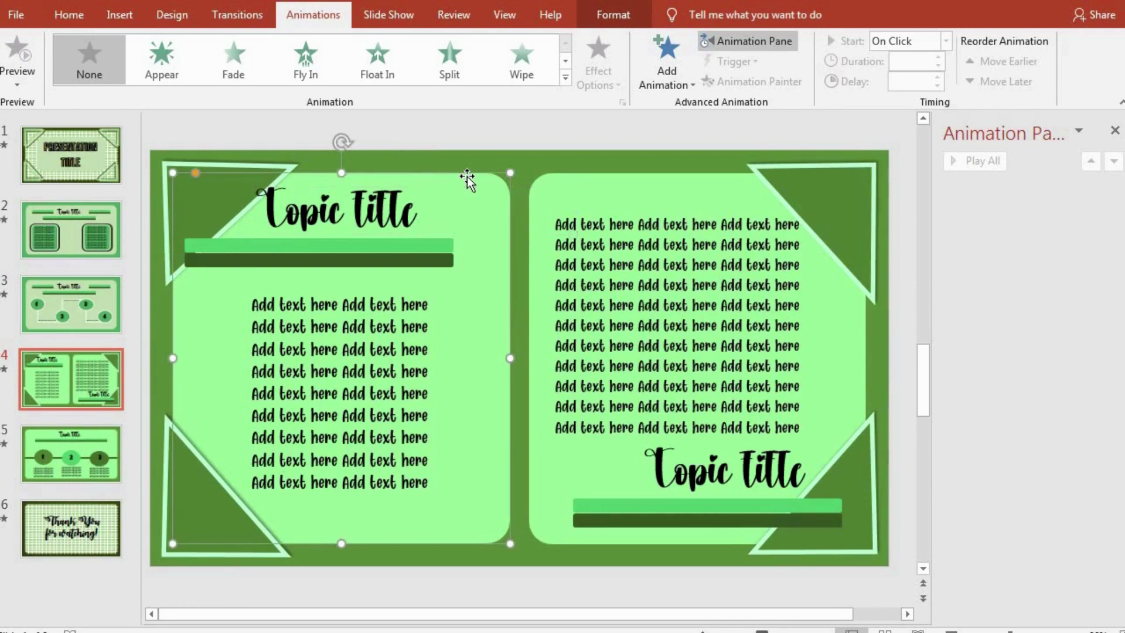
{"action": "left_click", "coordinate": [304, 53]}
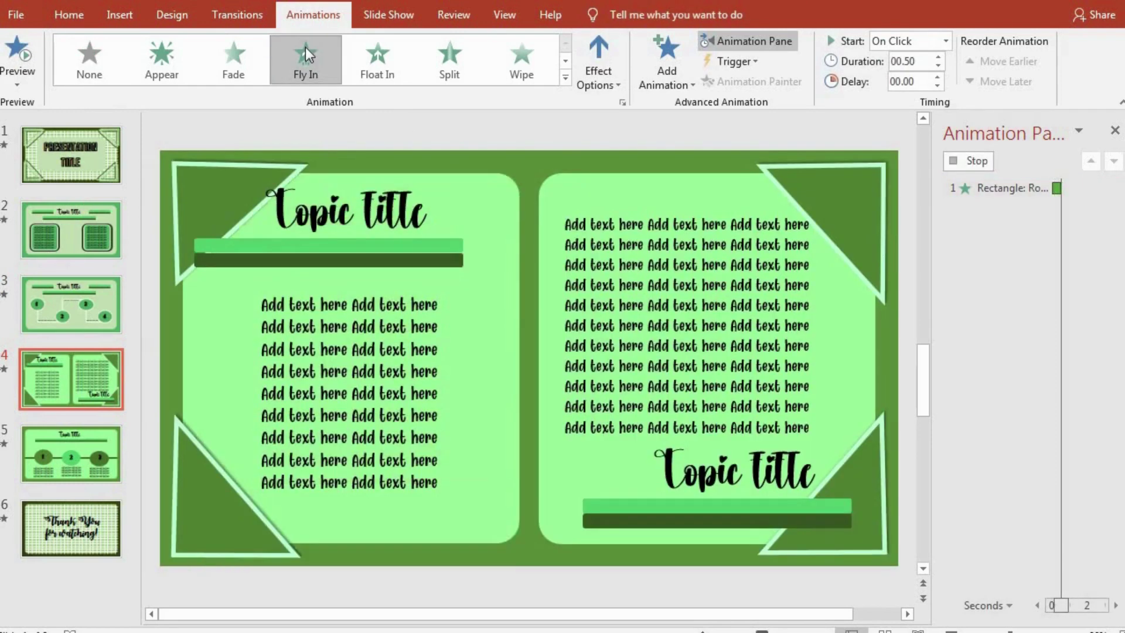
{"action": "left_click", "coordinate": [578, 185]}
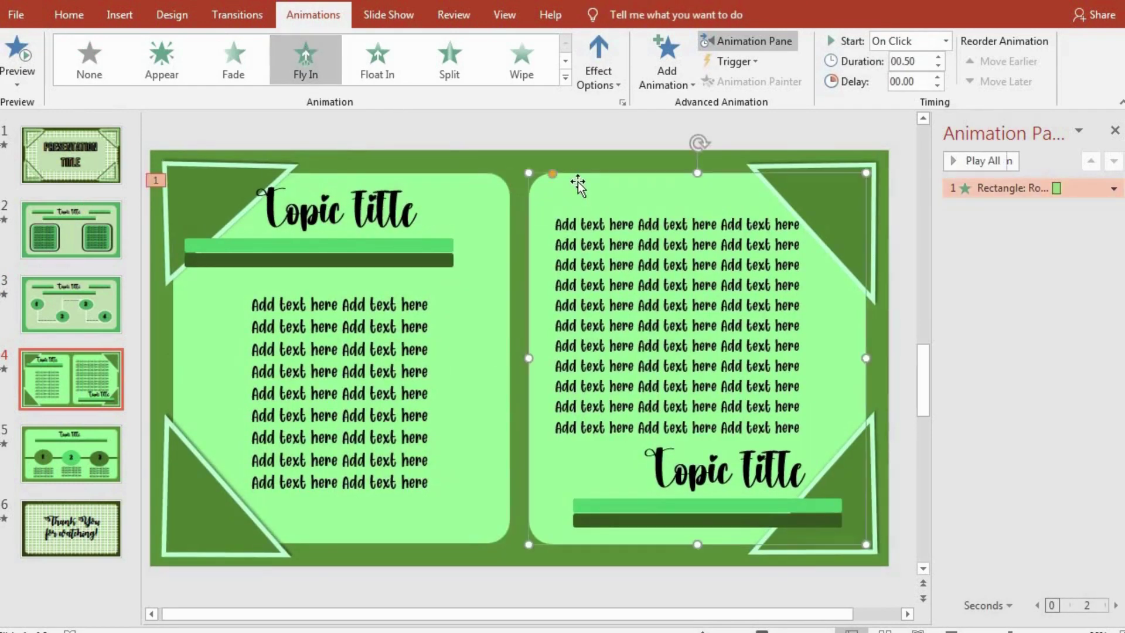
{"action": "left_click", "coordinate": [304, 57]}
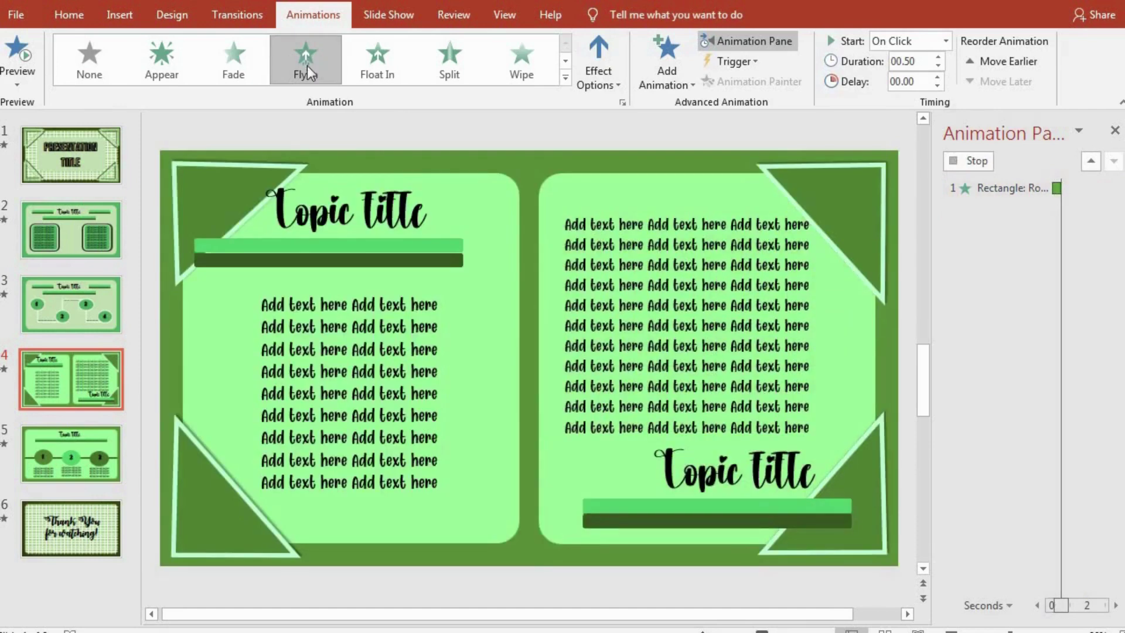
{"action": "left_click", "coordinate": [177, 202]}
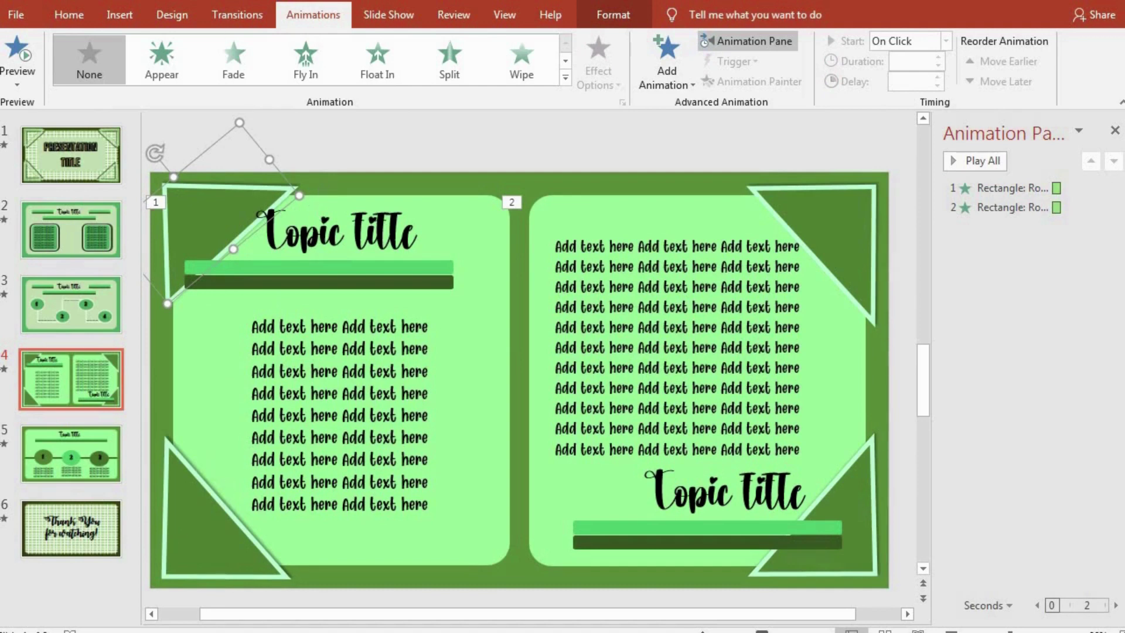
Give the top-left, bottom-right, bottom-left and top-right corner triangles a Fade entrance.
{"action": "left_click", "coordinate": [301, 69]}
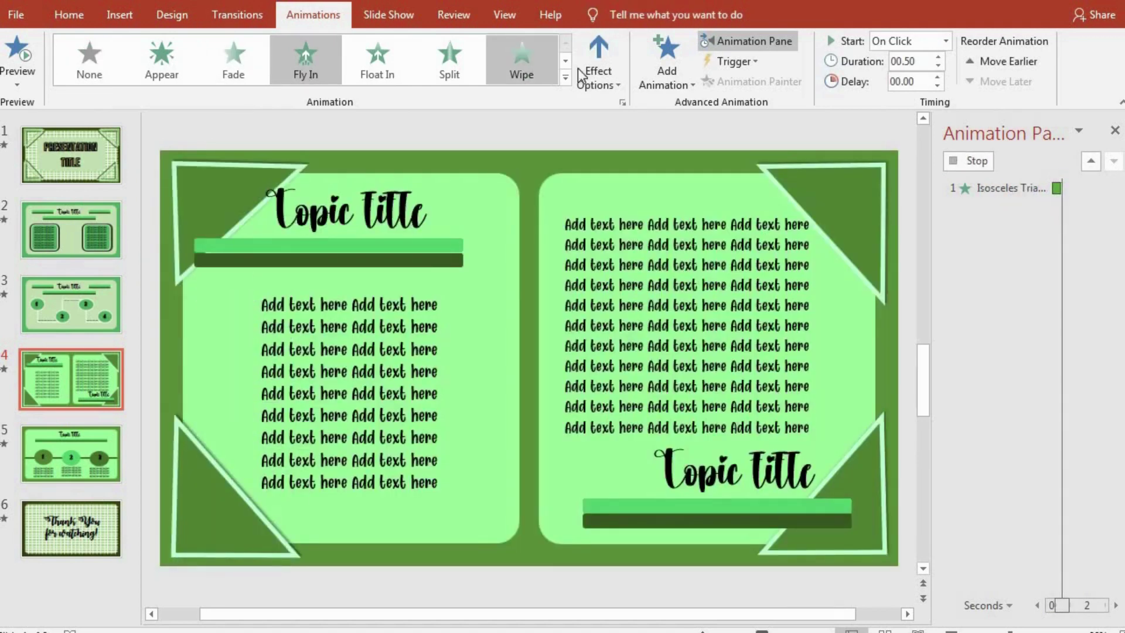
{"action": "left_click", "coordinate": [585, 69]}
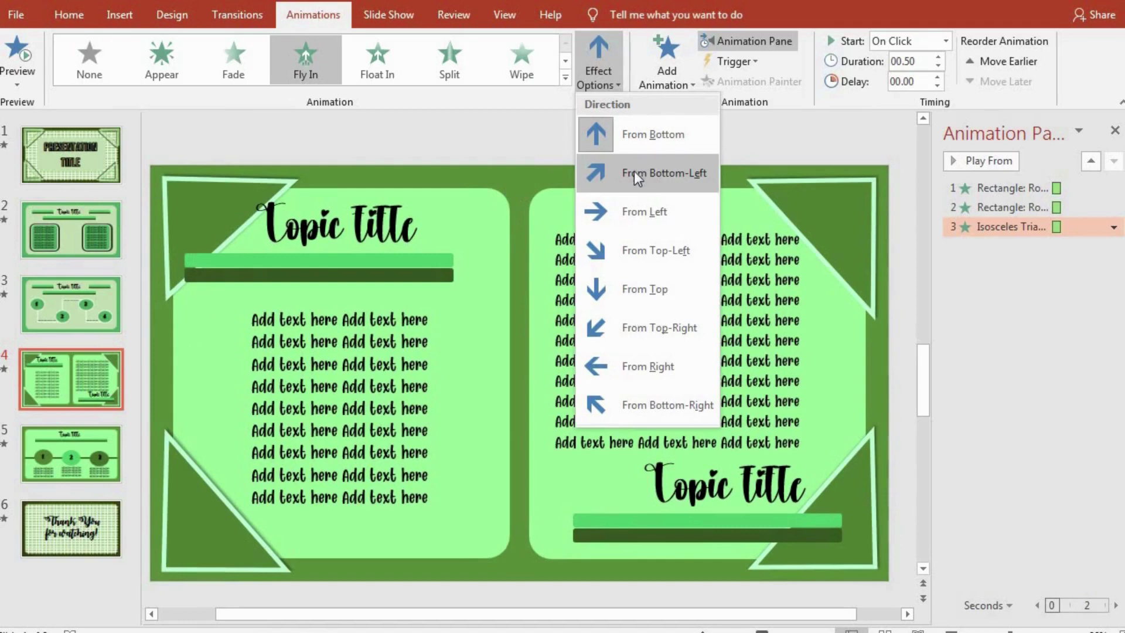
{"action": "left_click", "coordinate": [240, 65]}
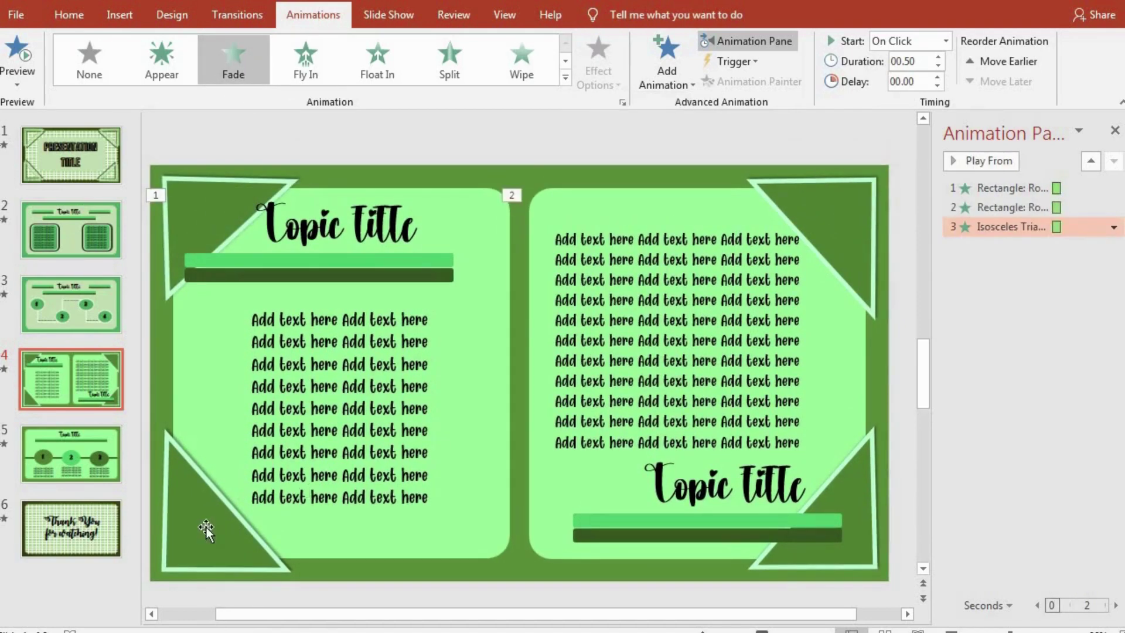
{"action": "left_click", "coordinate": [207, 528]}
{"action": "left_click", "coordinate": [871, 508]}
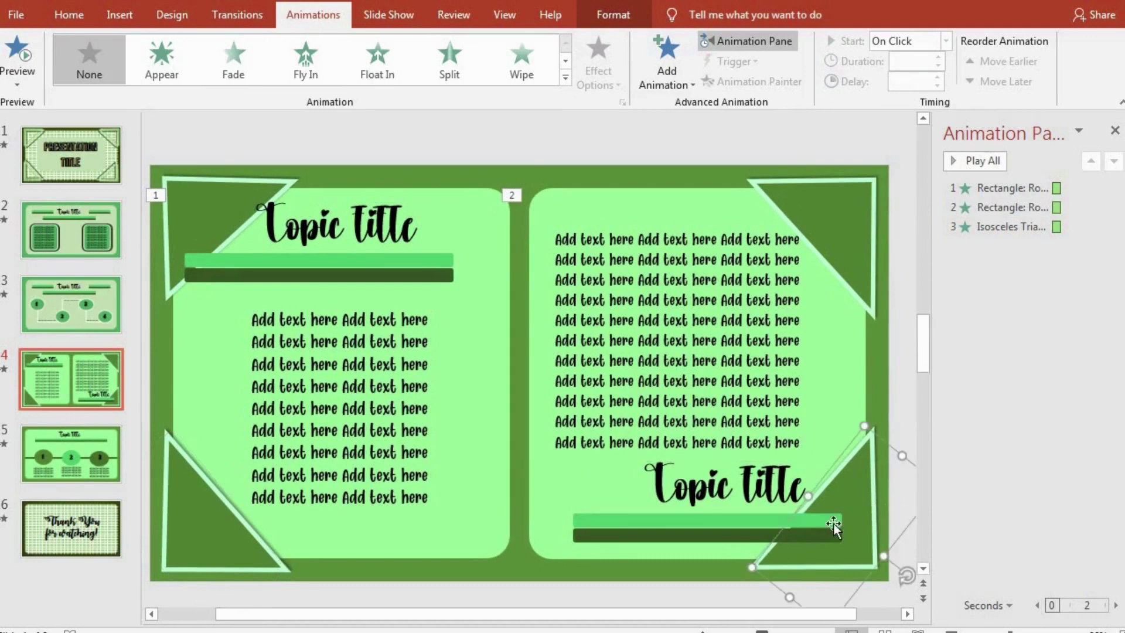
{"action": "left_click", "coordinate": [220, 61]}
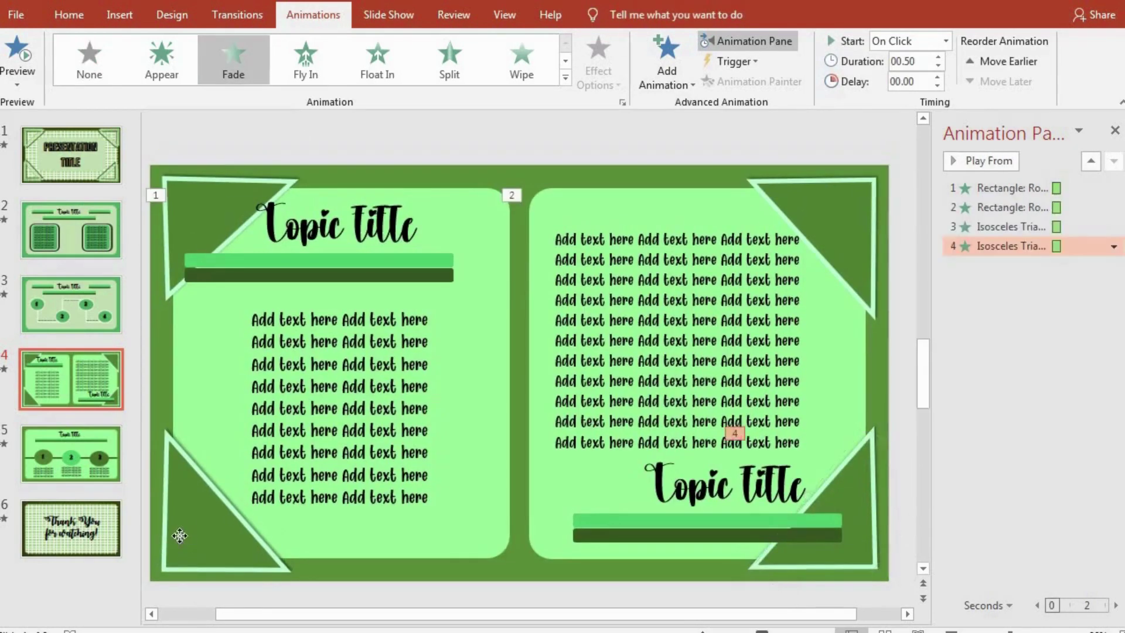
{"action": "left_click", "coordinate": [171, 548]}
{"action": "left_click", "coordinate": [233, 58]}
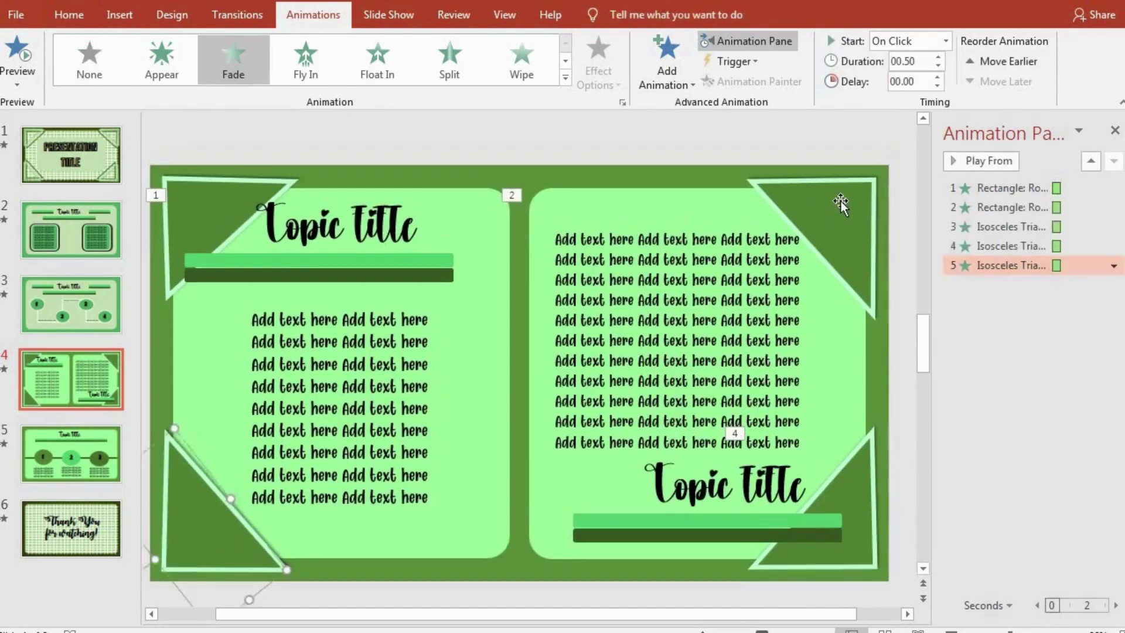
{"action": "left_click", "coordinate": [841, 201]}
{"action": "left_click", "coordinate": [239, 57]}
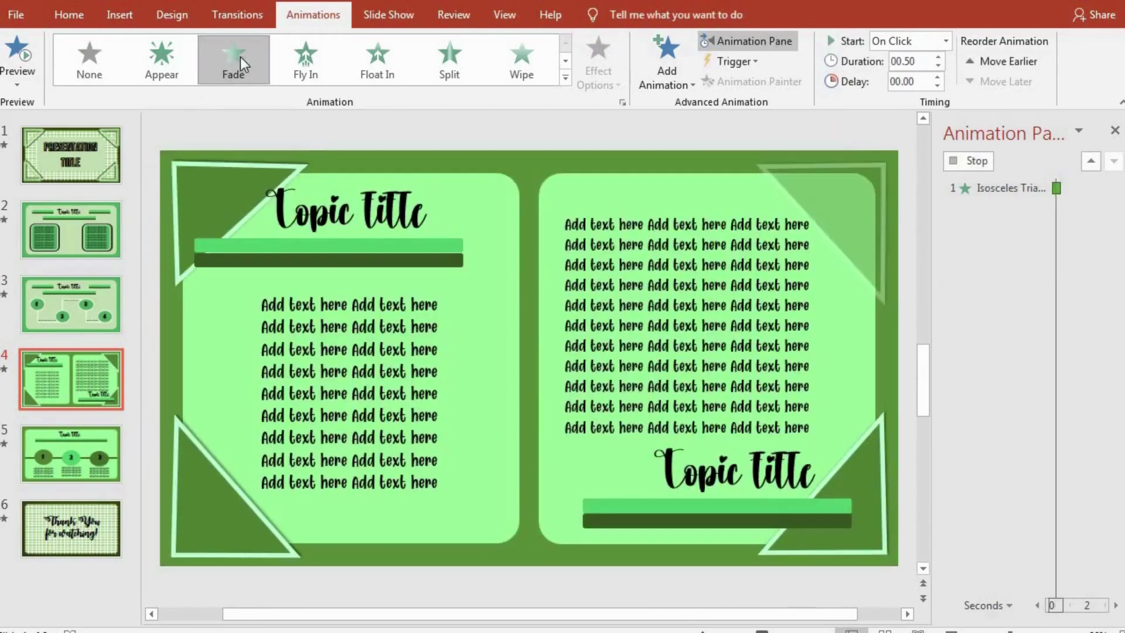
Select the light and dark green bars under the left title together.
{"action": "left_click", "coordinate": [219, 262]}
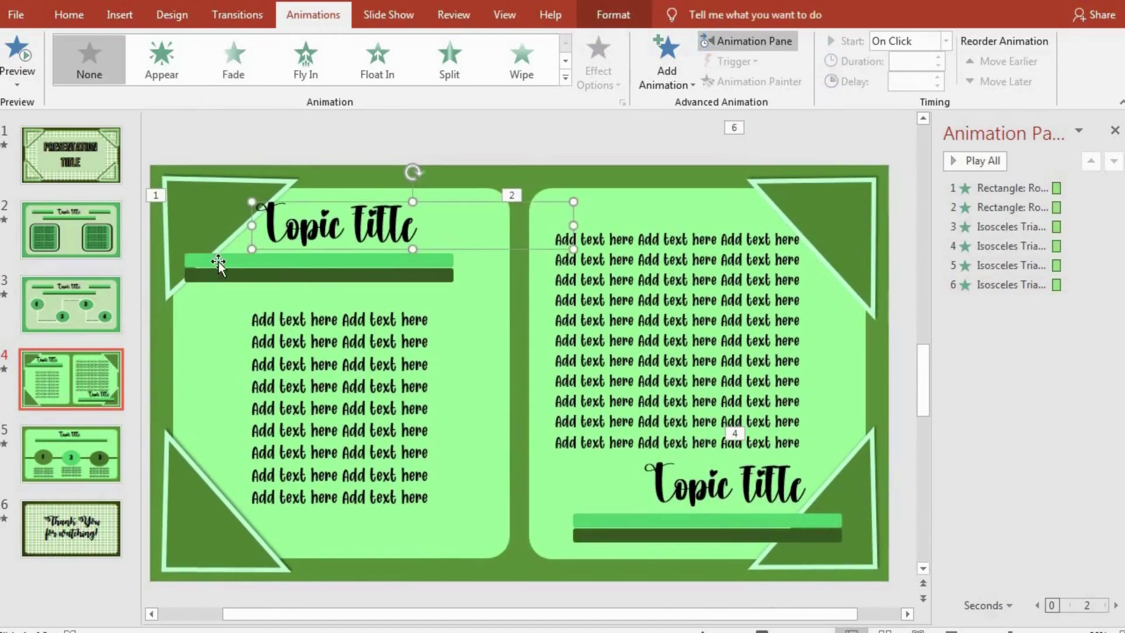
{"action": "left_click", "coordinate": [257, 274], "text": "shift"}
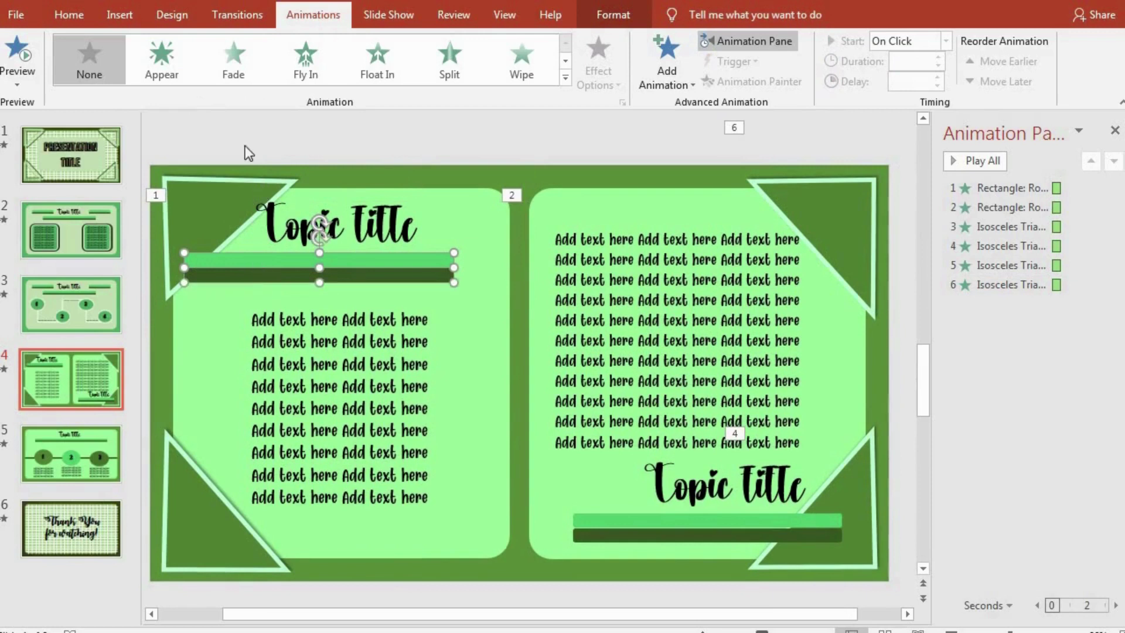
{"action": "left_click", "coordinate": [264, 257]}
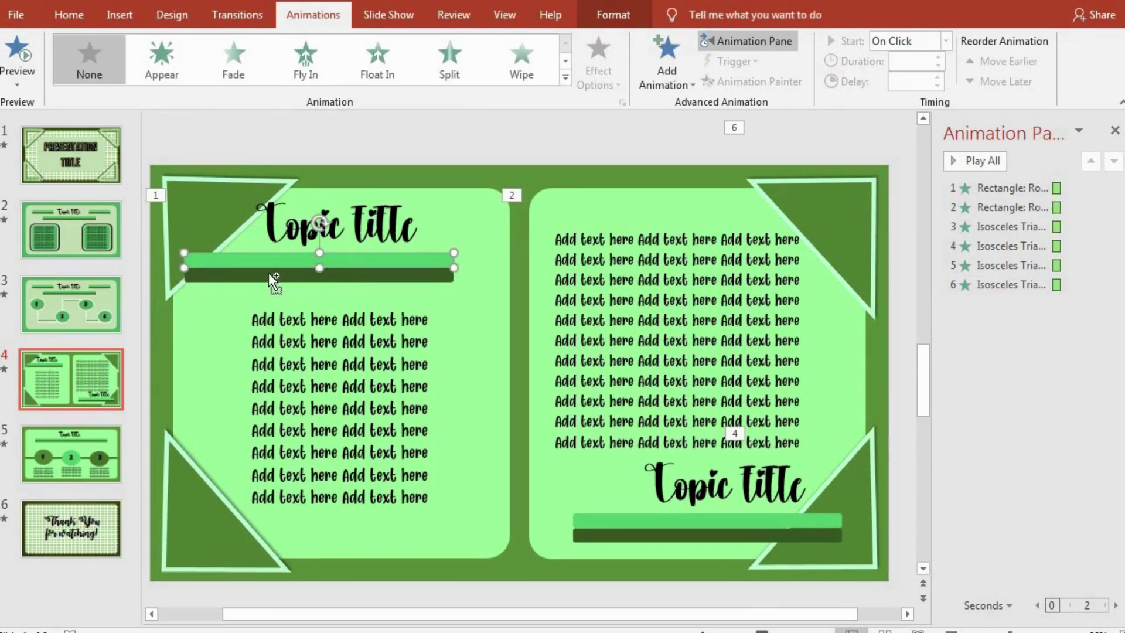
{"action": "left_click", "coordinate": [268, 273], "text": "shift"}
Make both left bars wipe in from the left with a 00.75 duration.
{"action": "left_click", "coordinate": [497, 75]}
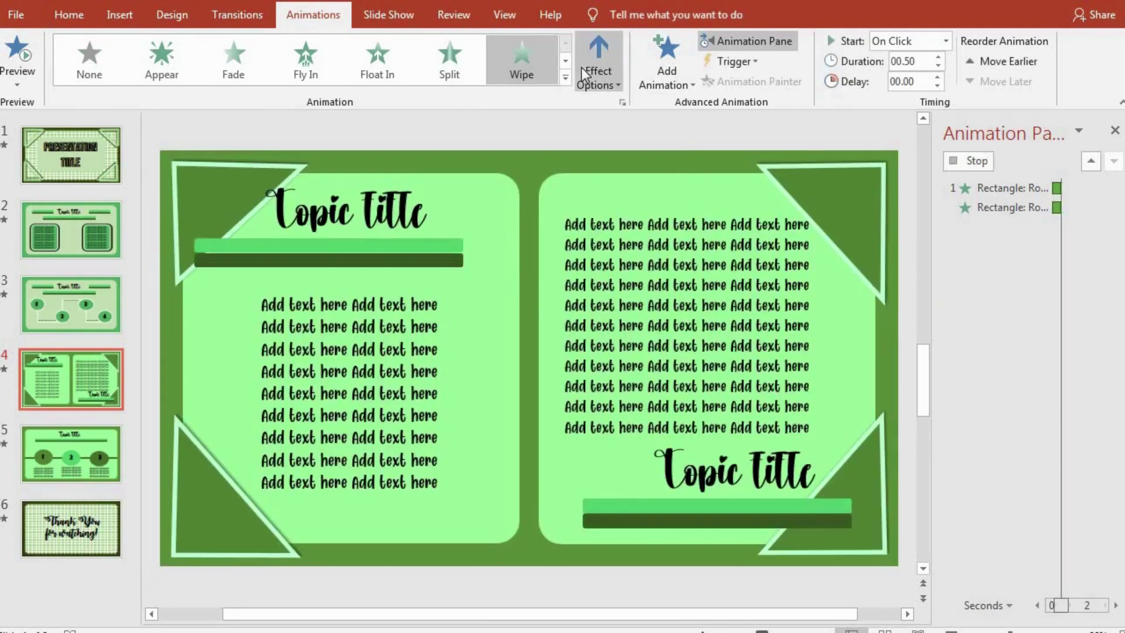
{"action": "left_click", "coordinate": [586, 68]}
{"action": "left_click", "coordinate": [634, 182]}
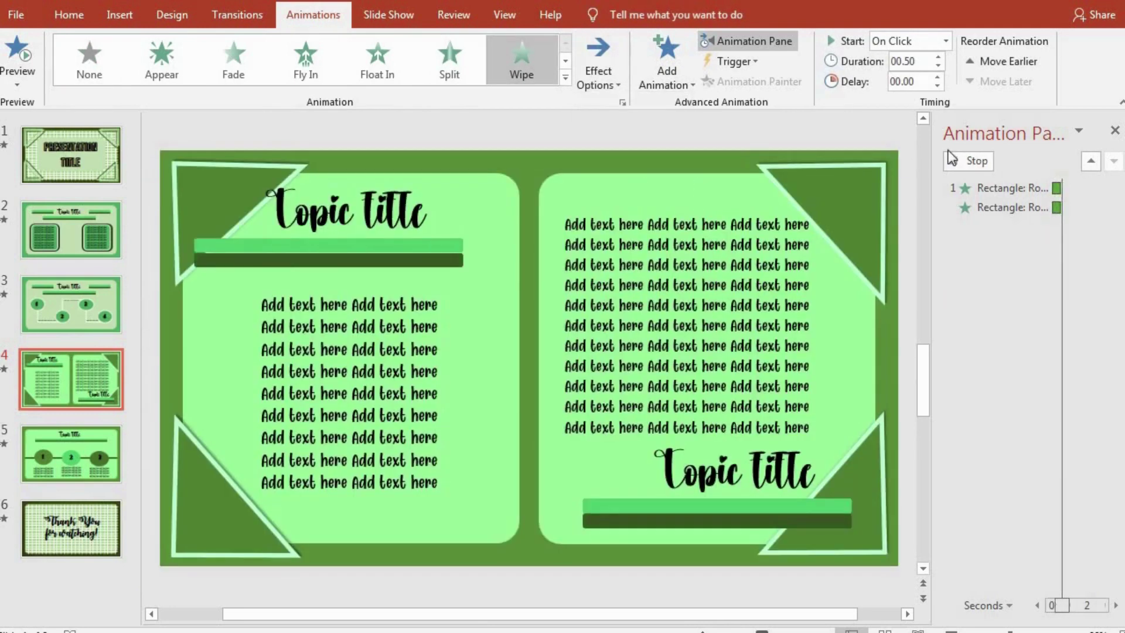
{"action": "left_click", "coordinate": [939, 65]}
{"action": "left_click", "coordinate": [939, 57]}
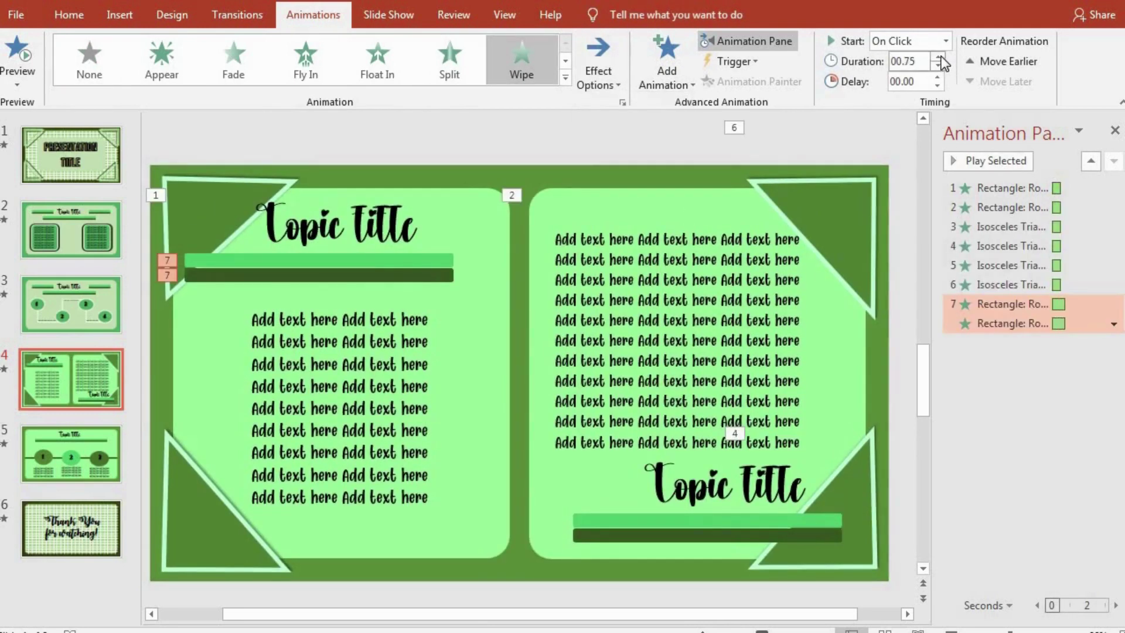
{"action": "left_click", "coordinate": [939, 57]}
Fade in the left Topic Title and make the left body text fly in.
{"action": "left_click", "coordinate": [327, 236]}
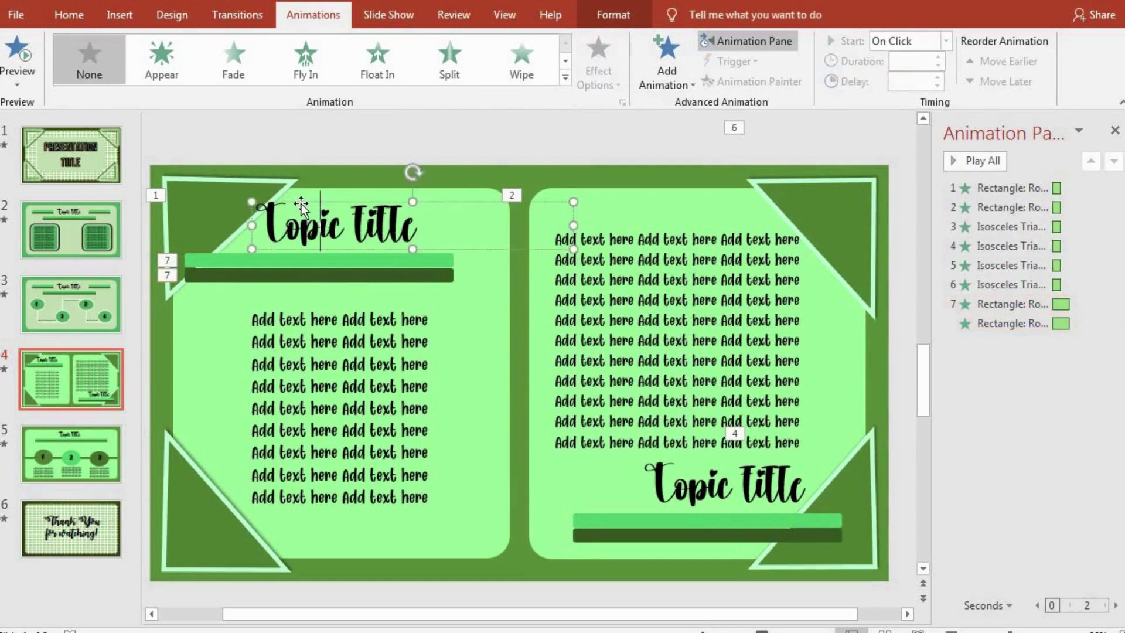
{"action": "left_click", "coordinate": [237, 57]}
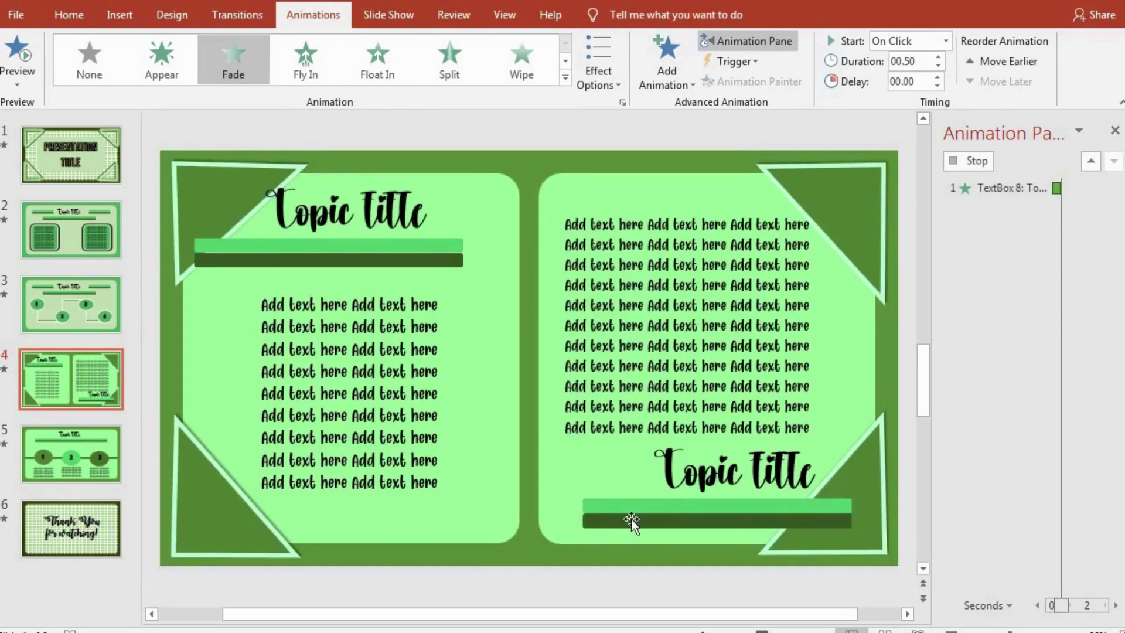
{"action": "left_click", "coordinate": [334, 405]}
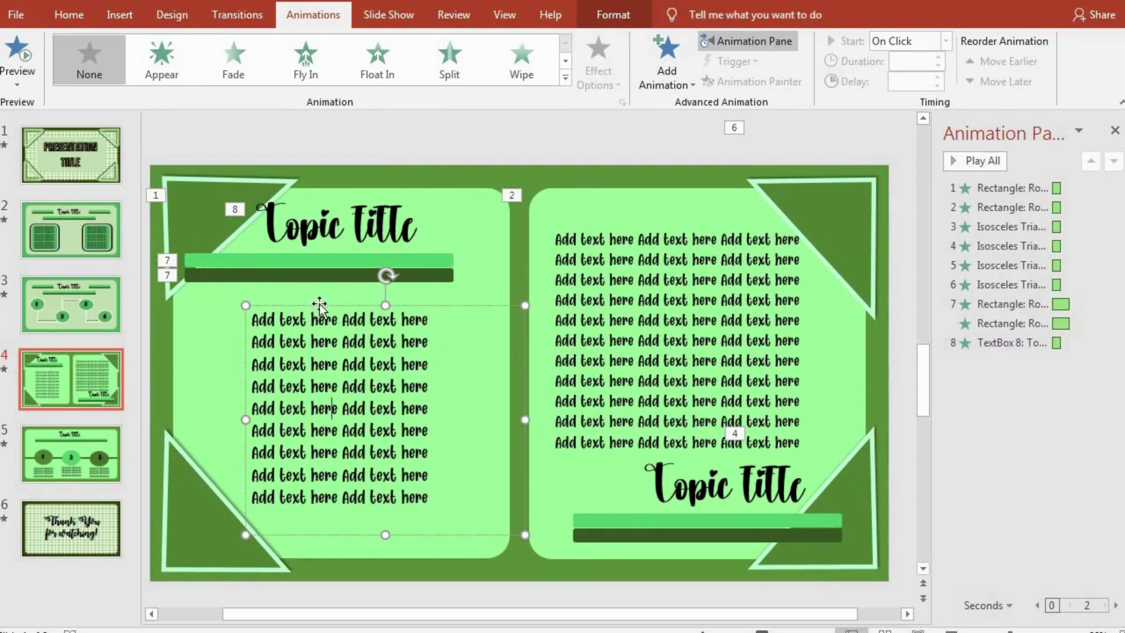
{"action": "left_click", "coordinate": [299, 61]}
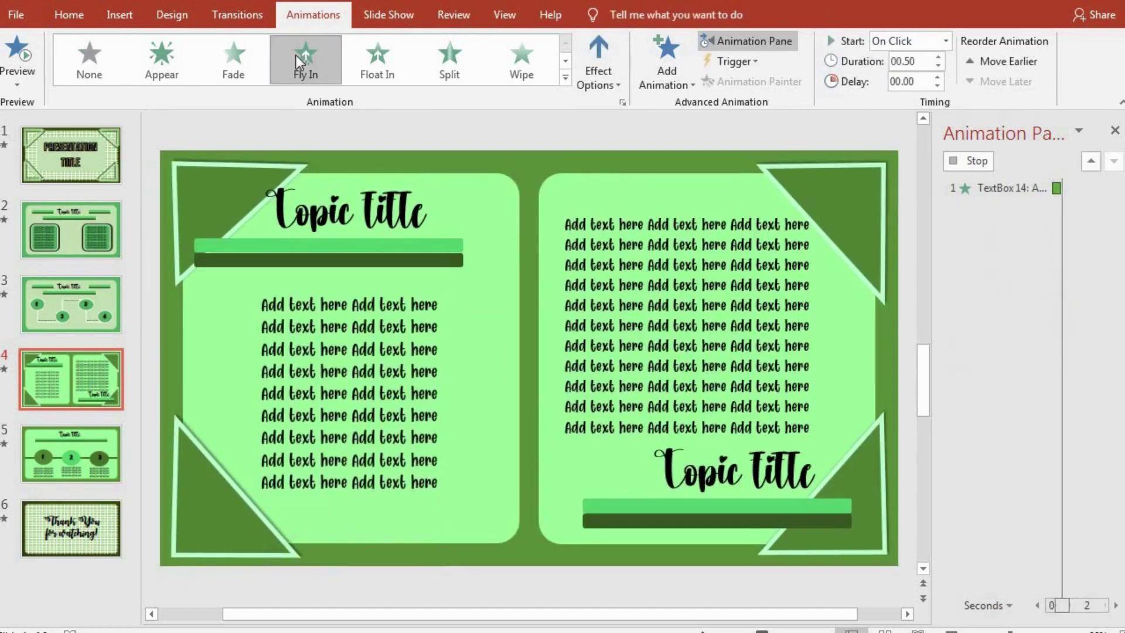
Set the left body text's Fly In to group text By 1st Level Paragraphs.
{"action": "right_click", "coordinate": [1005, 364]}
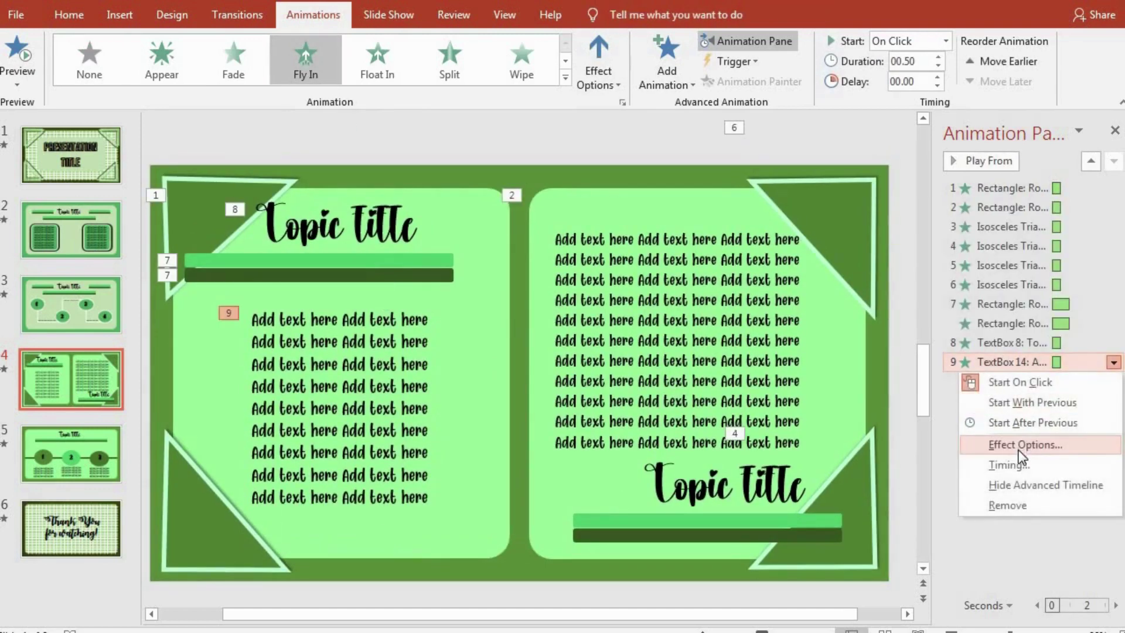
{"action": "left_click", "coordinate": [1017, 466]}
{"action": "left_click", "coordinate": [611, 276]}
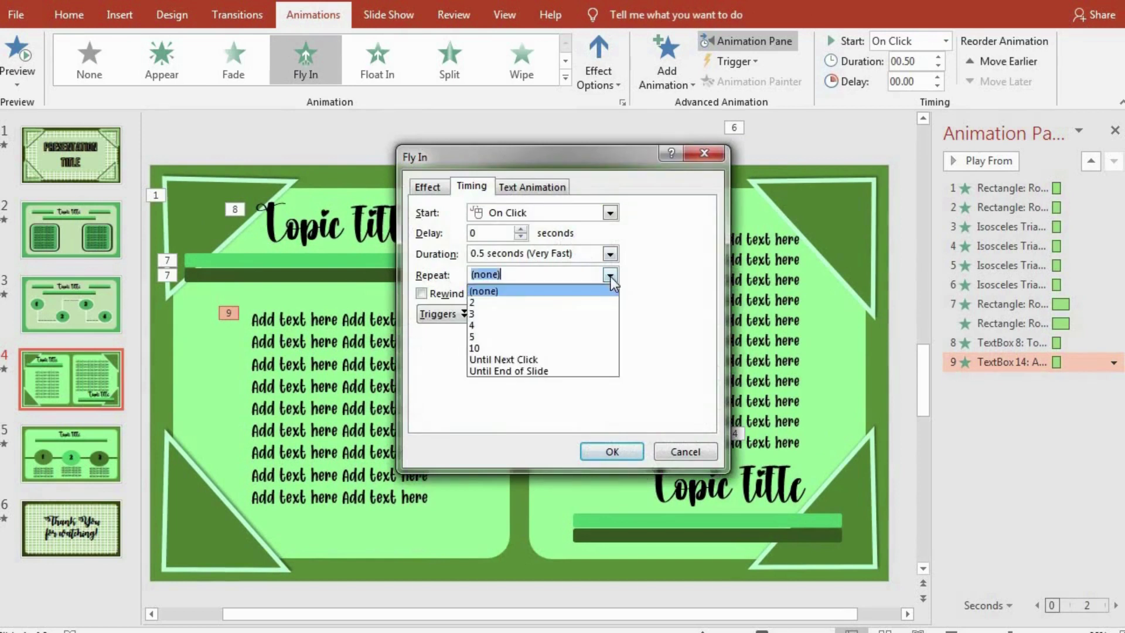
{"action": "left_click", "coordinate": [610, 275]}
{"action": "left_click", "coordinate": [524, 189]}
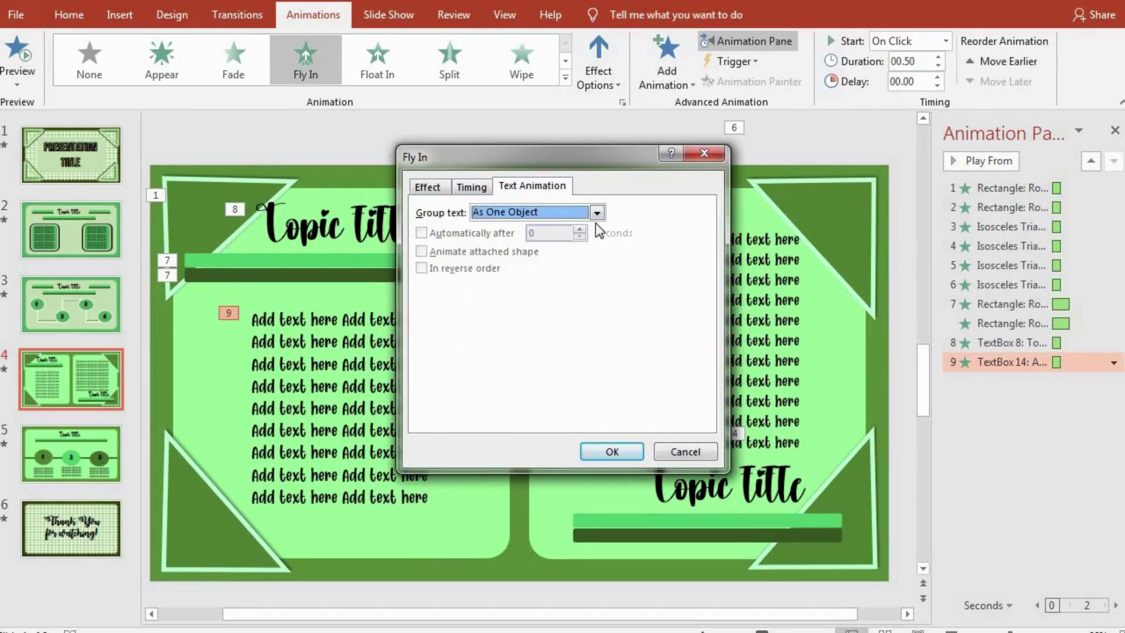
{"action": "left_click", "coordinate": [597, 212]}
{"action": "left_click", "coordinate": [550, 237]}
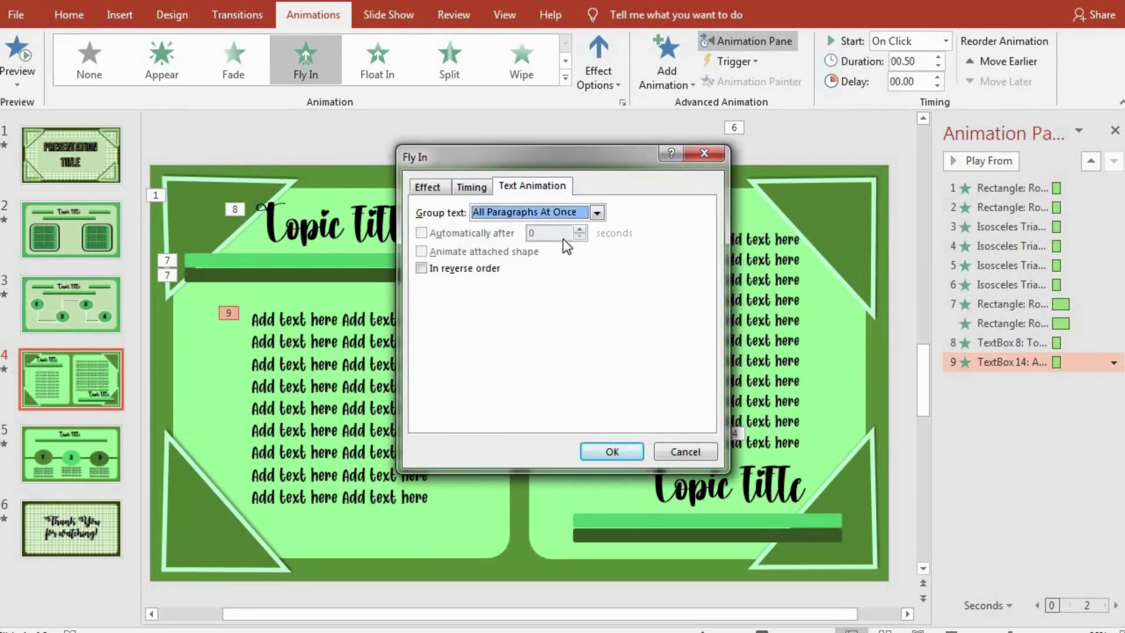
{"action": "left_click", "coordinate": [580, 212]}
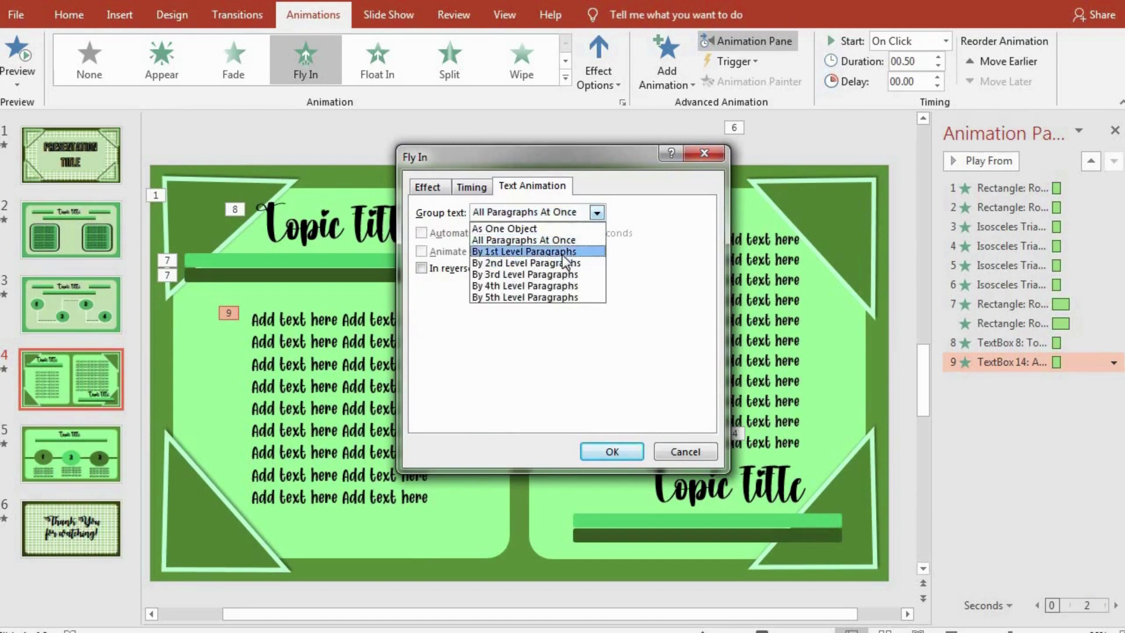
{"action": "left_click", "coordinate": [563, 256]}
{"action": "left_click", "coordinate": [611, 451]}
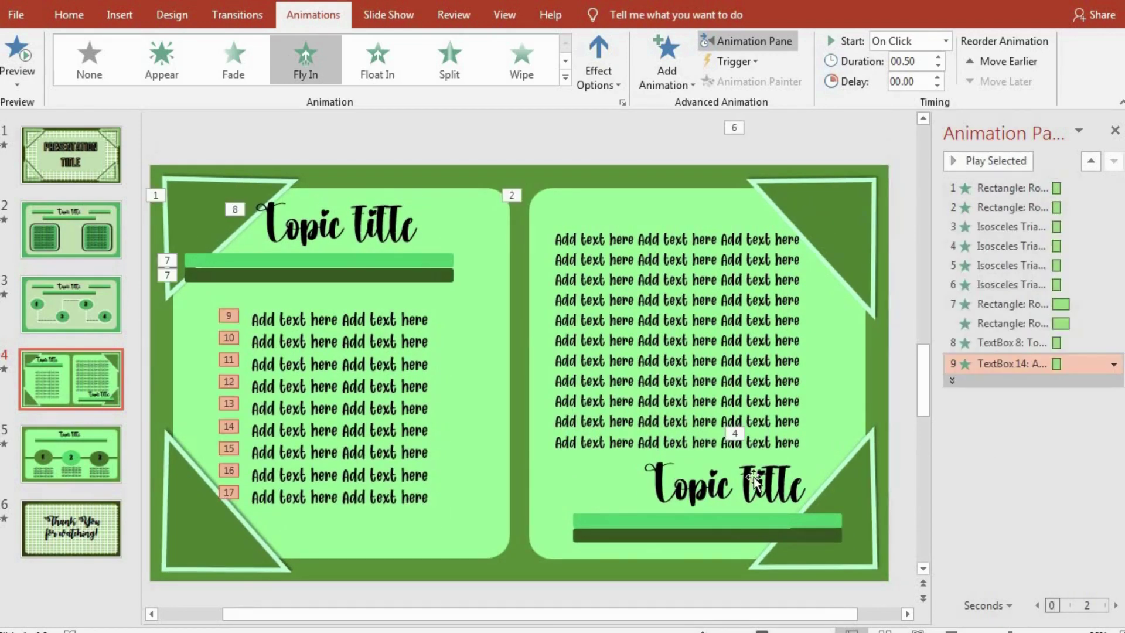
{"action": "left_click", "coordinate": [643, 522]}
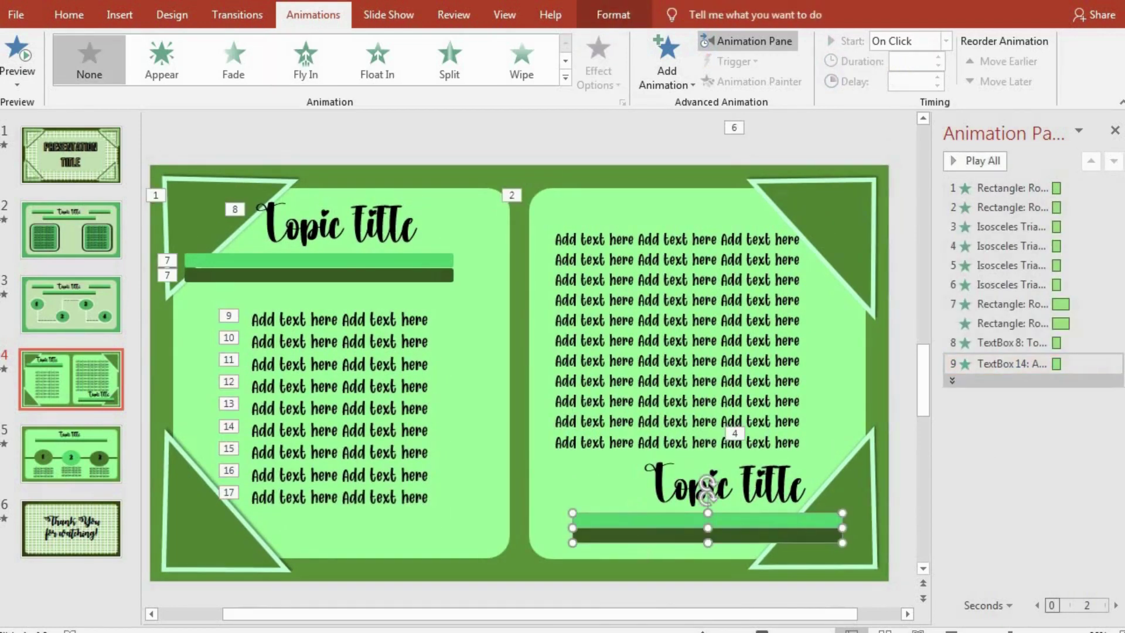
Make the right page's bars wipe in from the right with a longer duration.
{"action": "left_click", "coordinate": [518, 69]}
{"action": "left_click", "coordinate": [599, 75]}
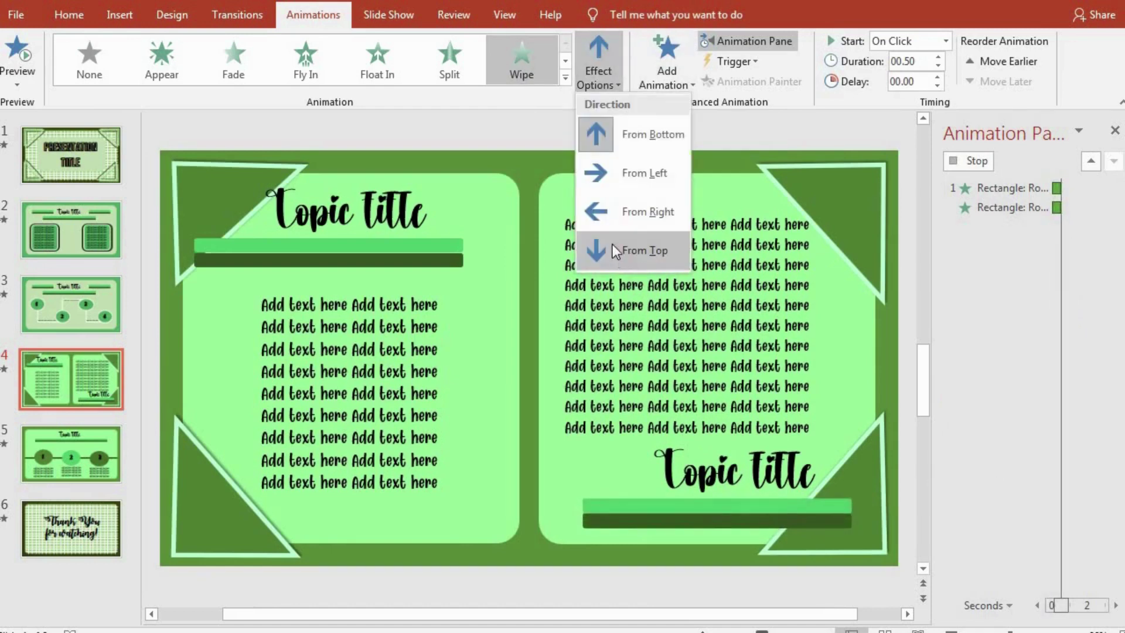
{"action": "left_click", "coordinate": [623, 214]}
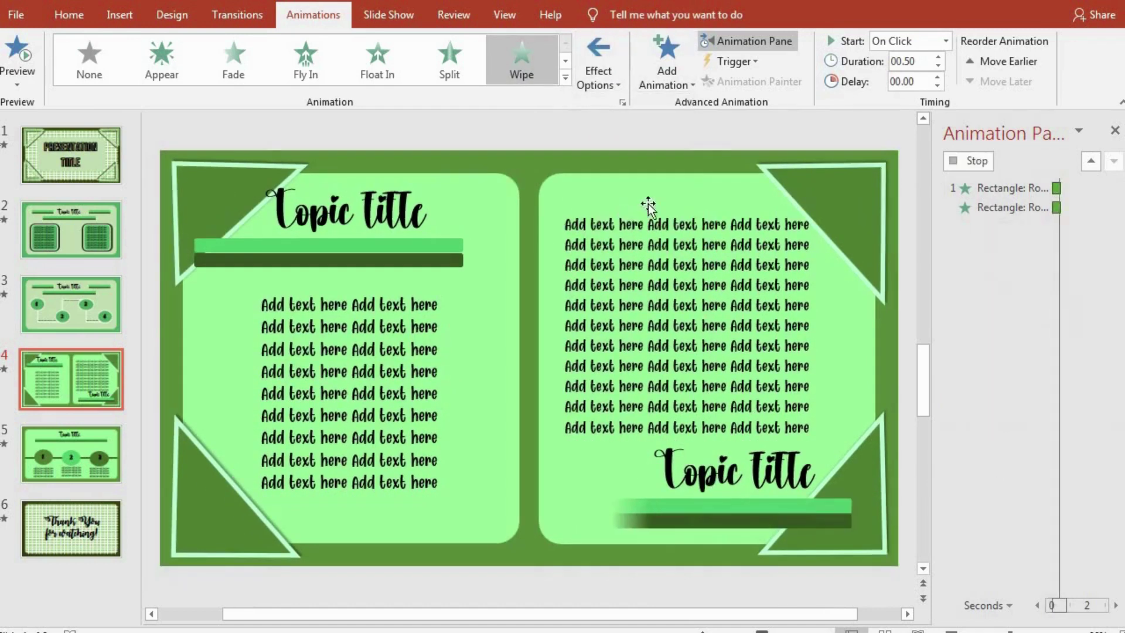
{"action": "left_click", "coordinate": [940, 58]}
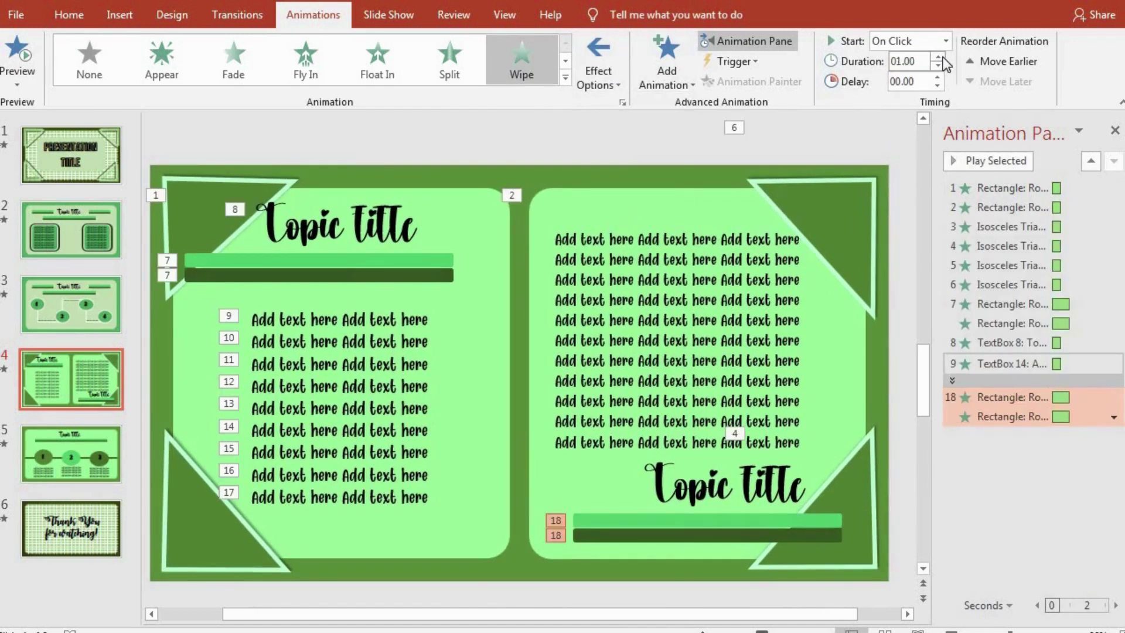
Fade in the lower Topic Title and make the right body text fly in.
{"action": "left_click", "coordinate": [635, 467]}
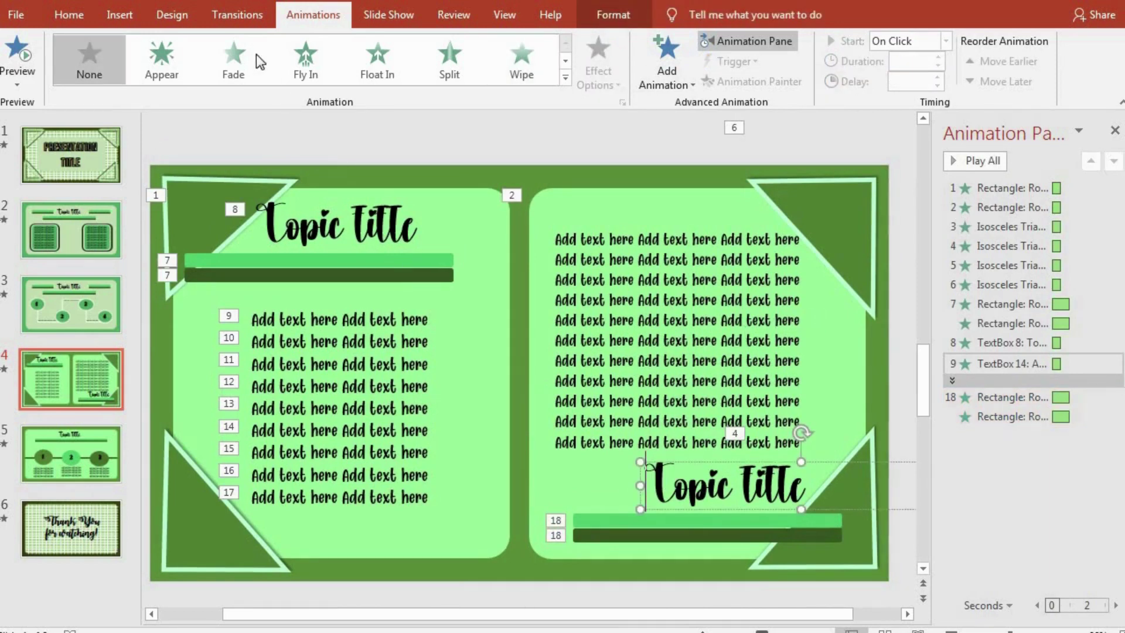
{"action": "left_click", "coordinate": [286, 224]}
{"action": "left_click", "coordinate": [672, 479]}
{"action": "left_click", "coordinate": [233, 58]}
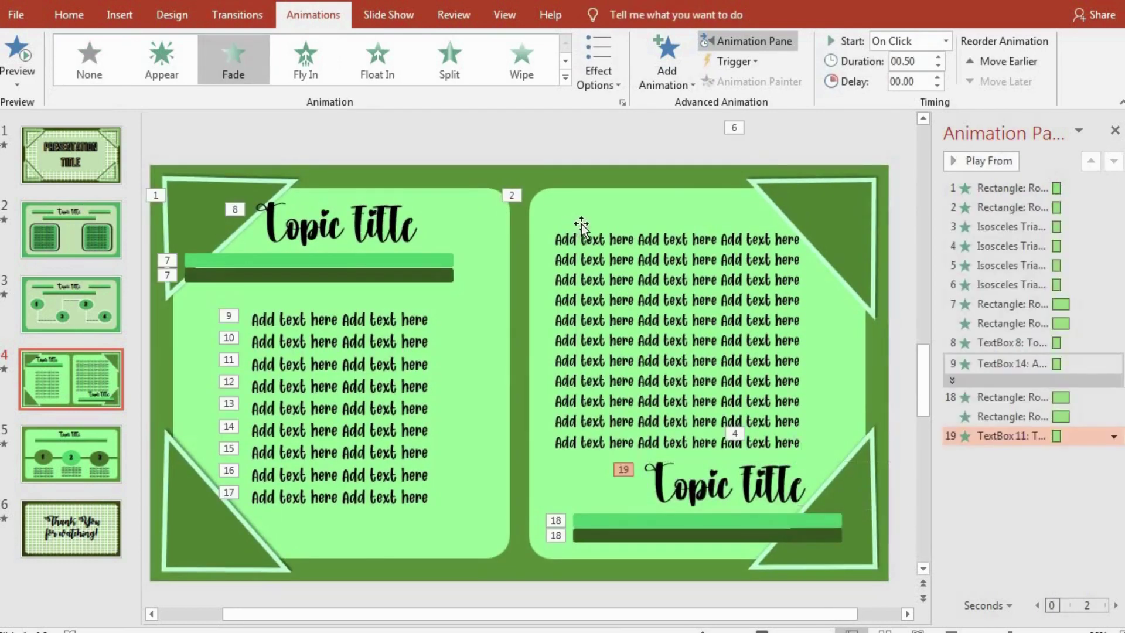
{"action": "left_click", "coordinate": [586, 225]}
{"action": "left_click", "coordinate": [305, 59]}
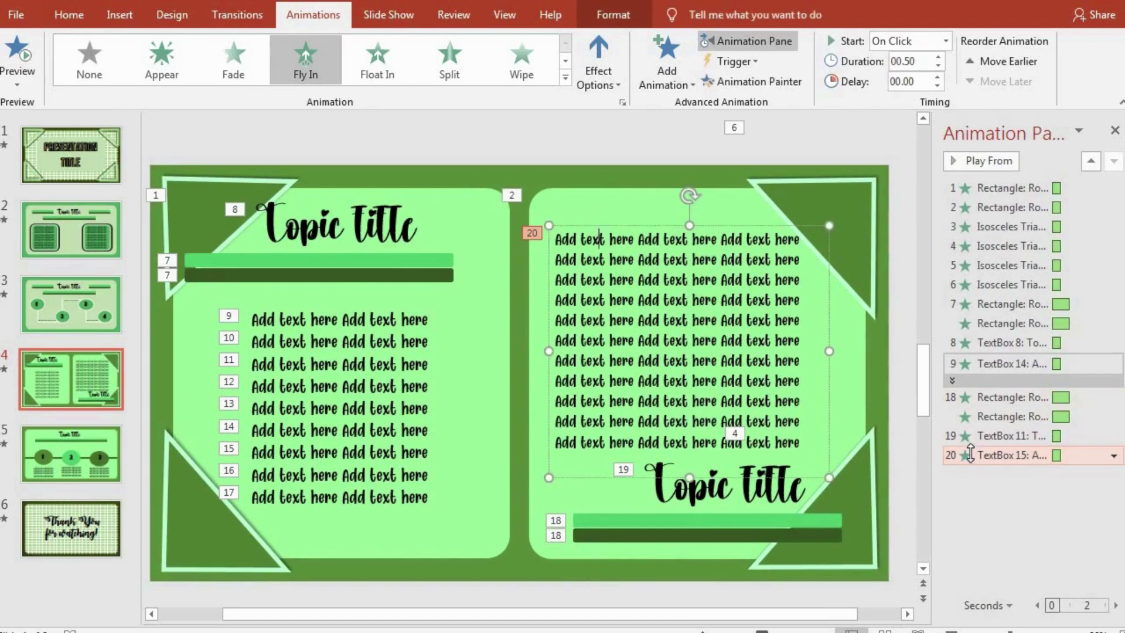
Set the right body text's Fly In to group text By 1st Level Paragraphs.
{"action": "right_click", "coordinate": [967, 454]}
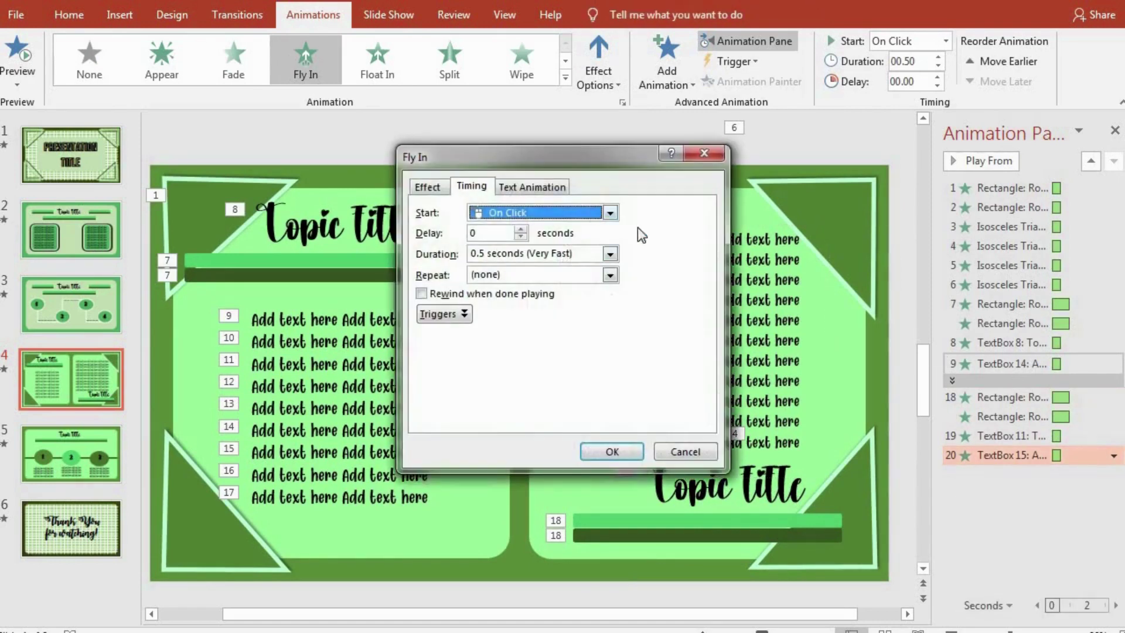
{"action": "left_click", "coordinate": [549, 187]}
{"action": "left_click", "coordinate": [523, 215]}
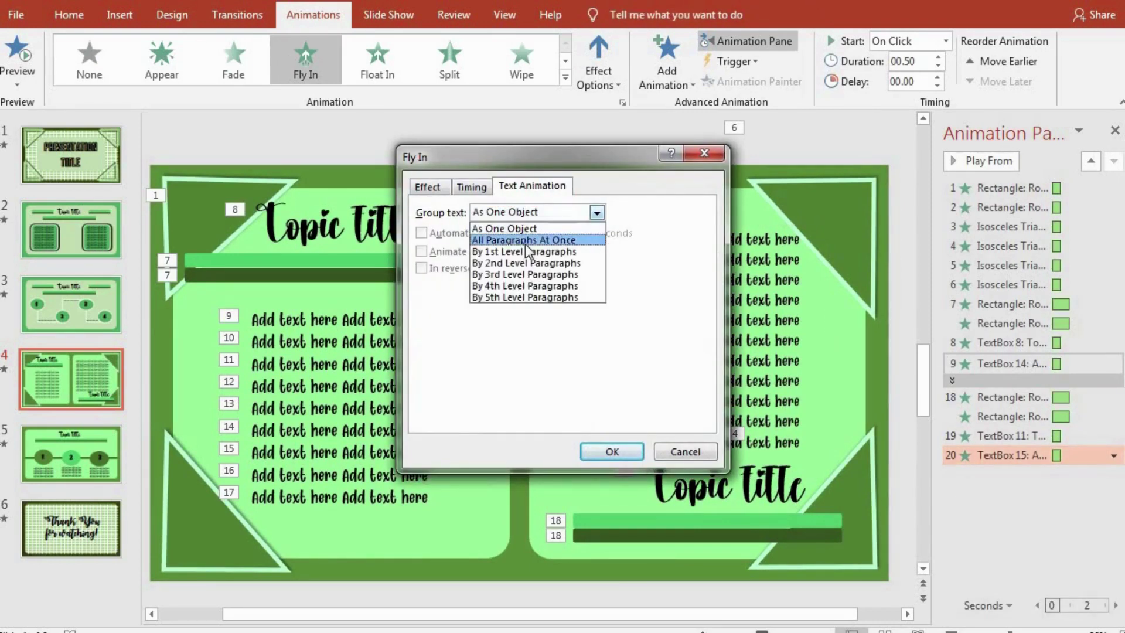
{"action": "left_click", "coordinate": [525, 249]}
{"action": "left_click", "coordinate": [472, 186]}
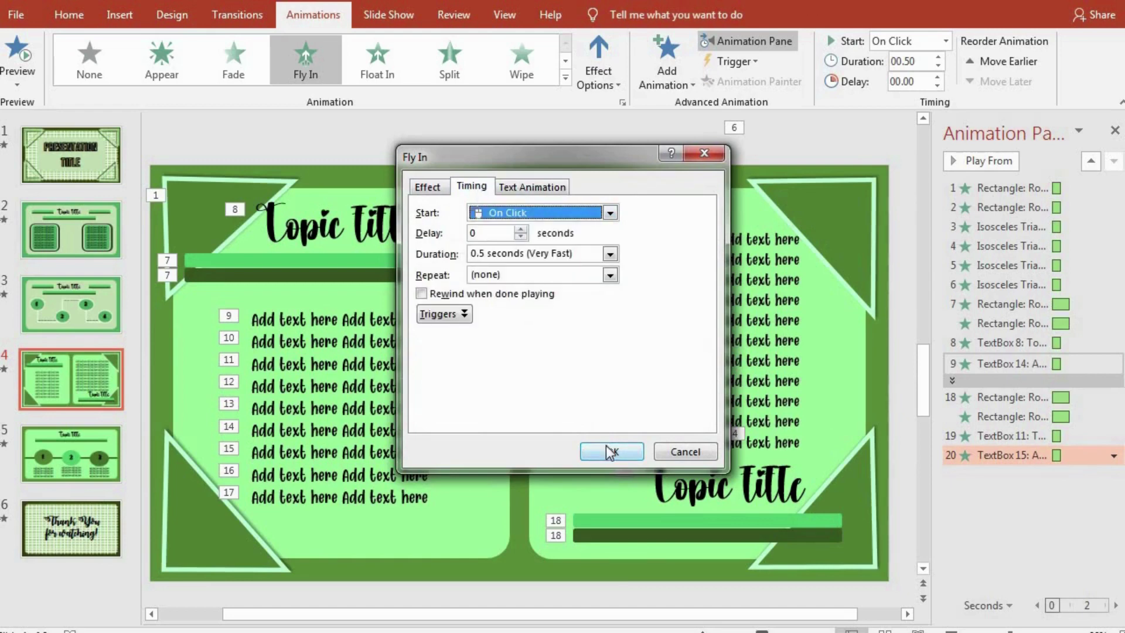
{"action": "key", "text": "Return"}
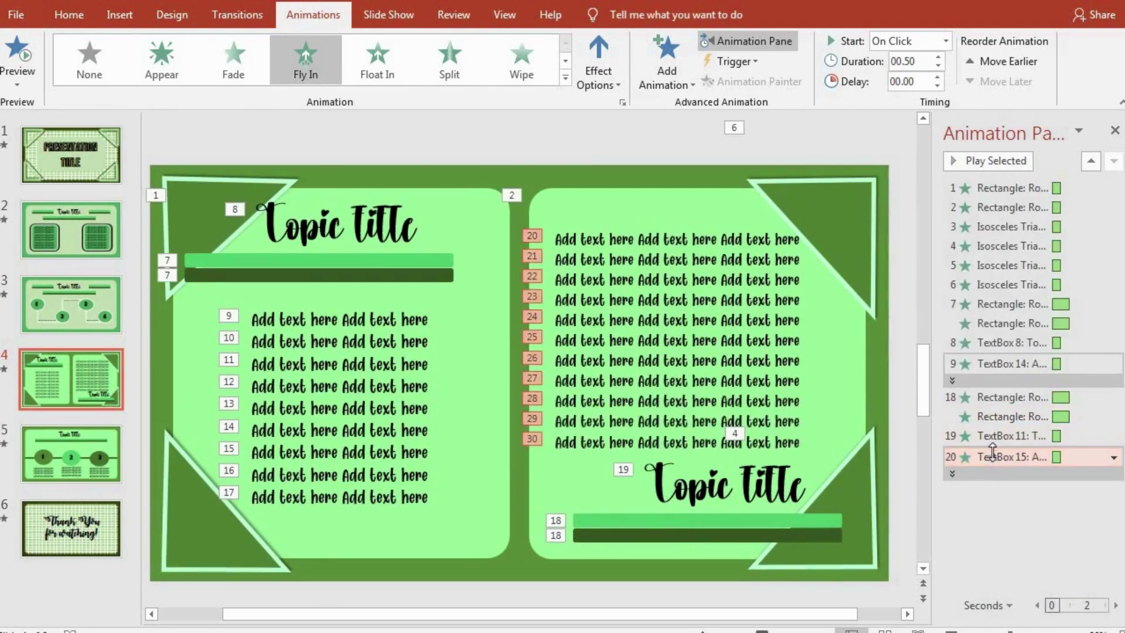
Make the right text fly in from the top, preview slide 4, then go to slide 5.
{"action": "left_click", "coordinate": [598, 64]}
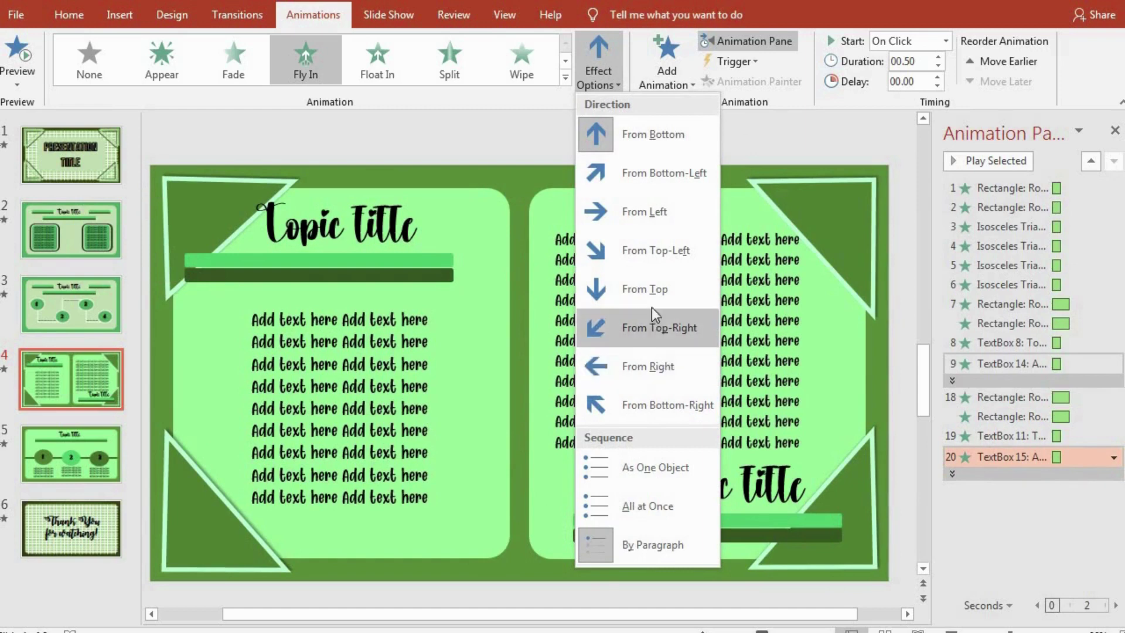
{"action": "left_click", "coordinate": [647, 290]}
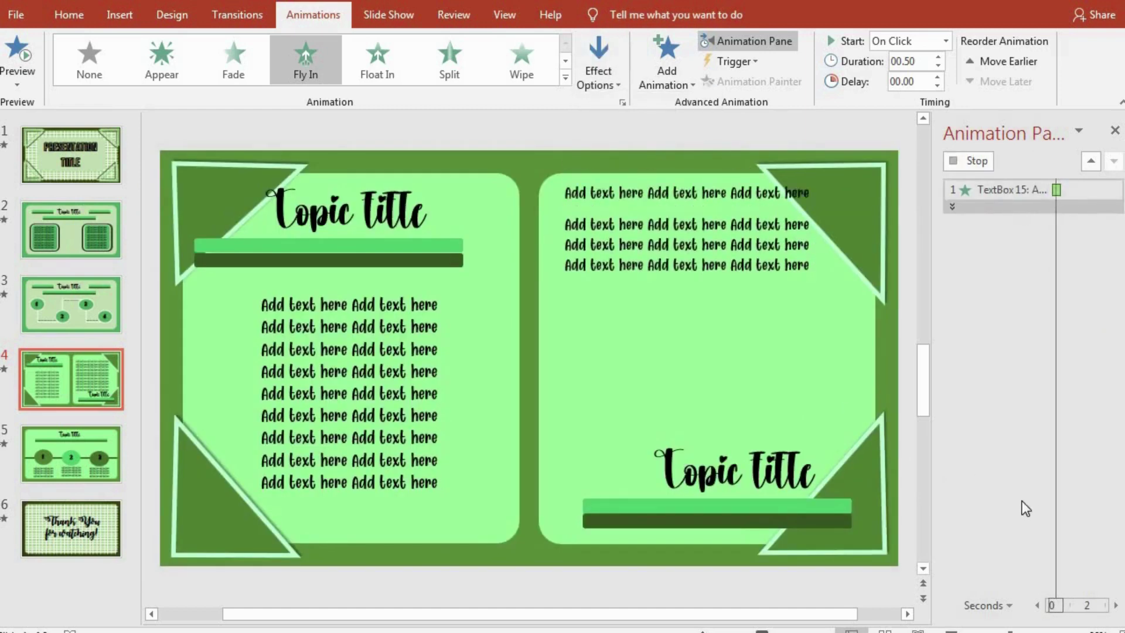
{"action": "left_click", "coordinate": [973, 161]}
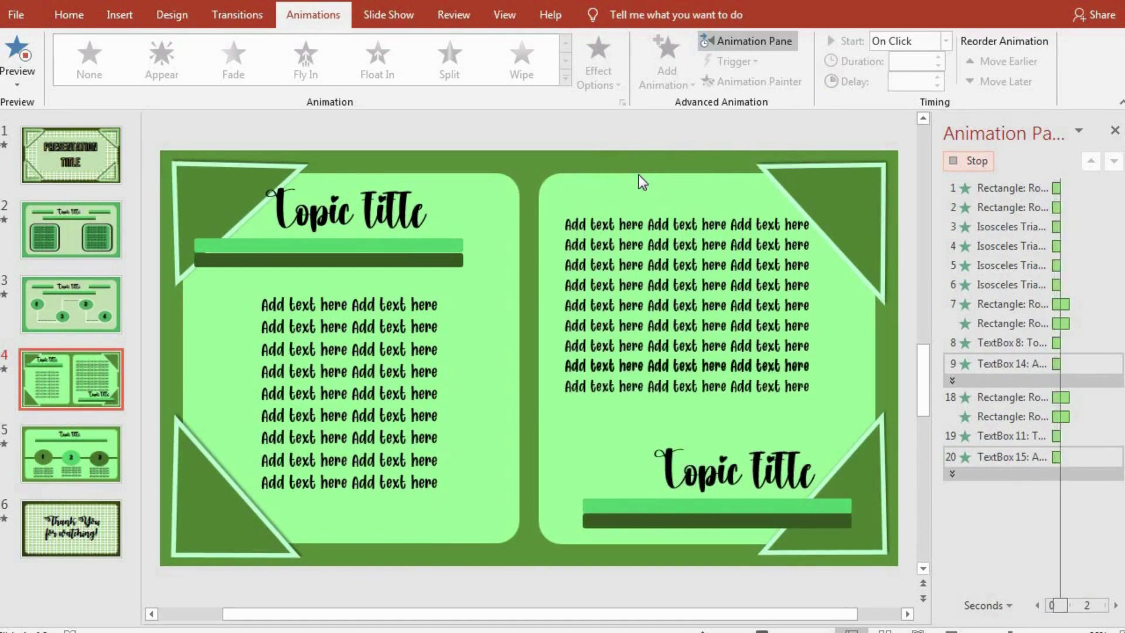
{"action": "left_click", "coordinate": [65, 441]}
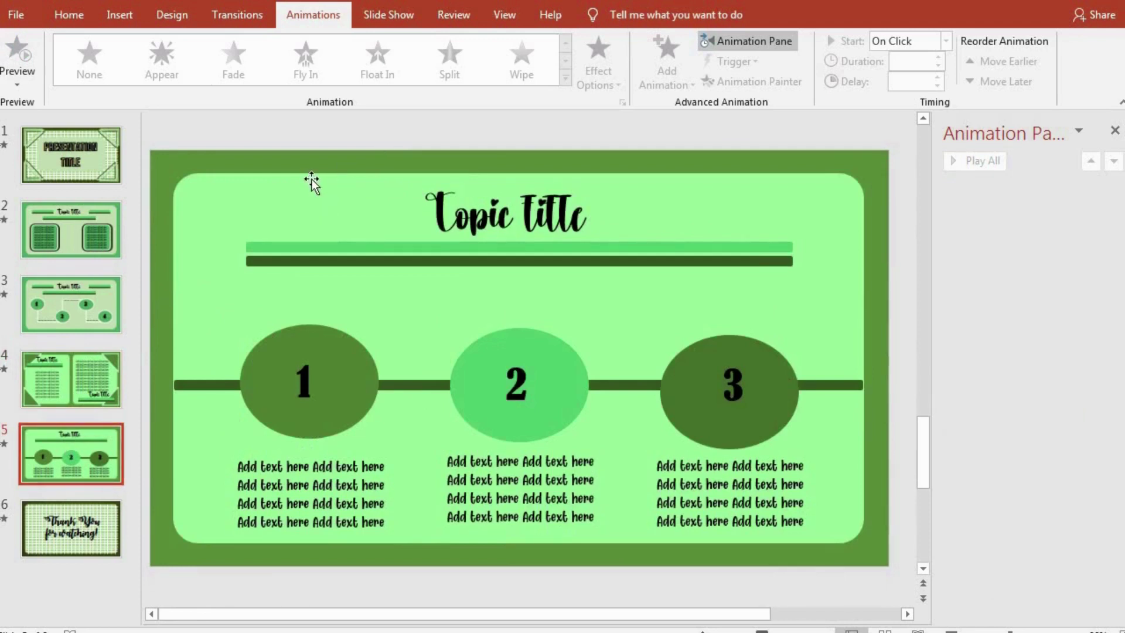
Give the light green panel a Split entrance and both title bars a Wipe entrance.
{"action": "left_click", "coordinate": [312, 180]}
{"action": "left_click", "coordinate": [505, 72]}
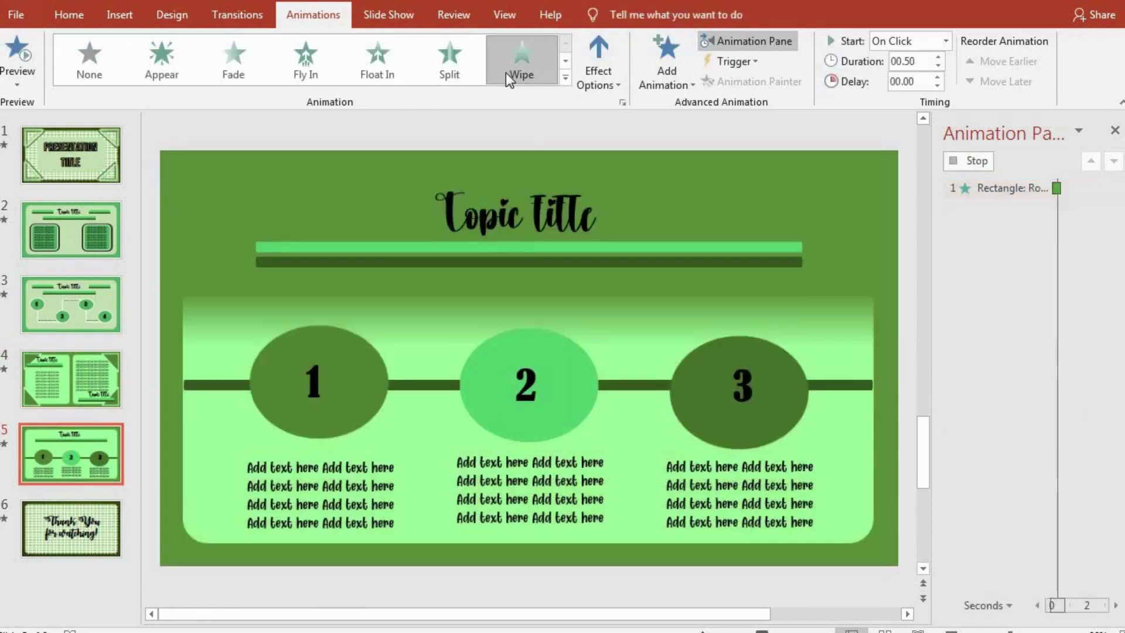
{"action": "left_click", "coordinate": [465, 75]}
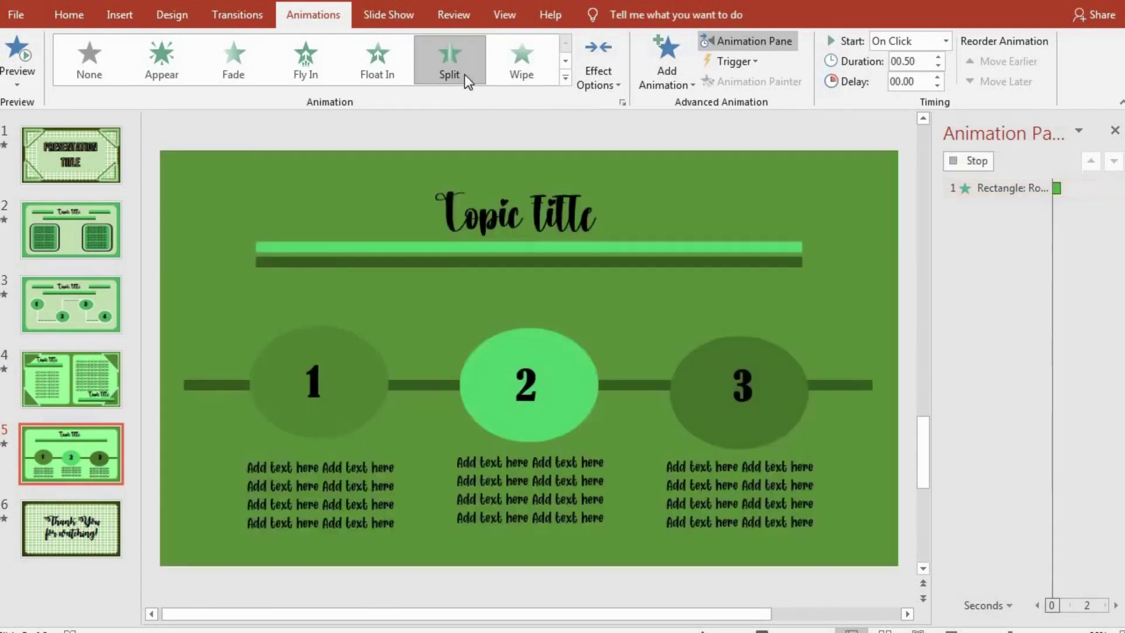
{"action": "left_click", "coordinate": [373, 247]}
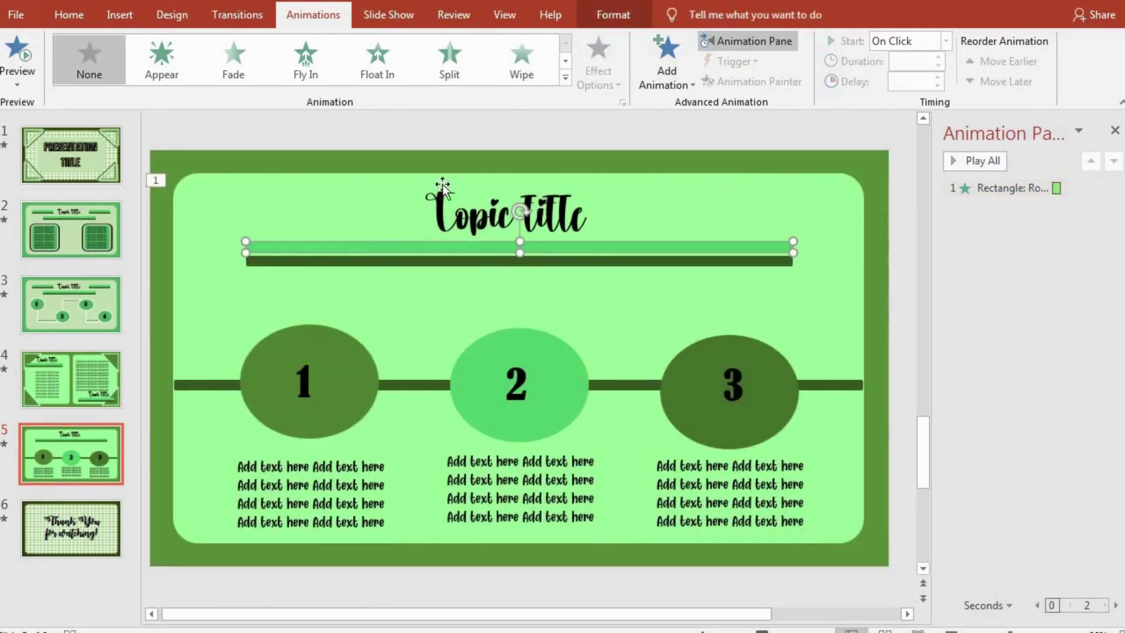
{"action": "left_click", "coordinate": [505, 54]}
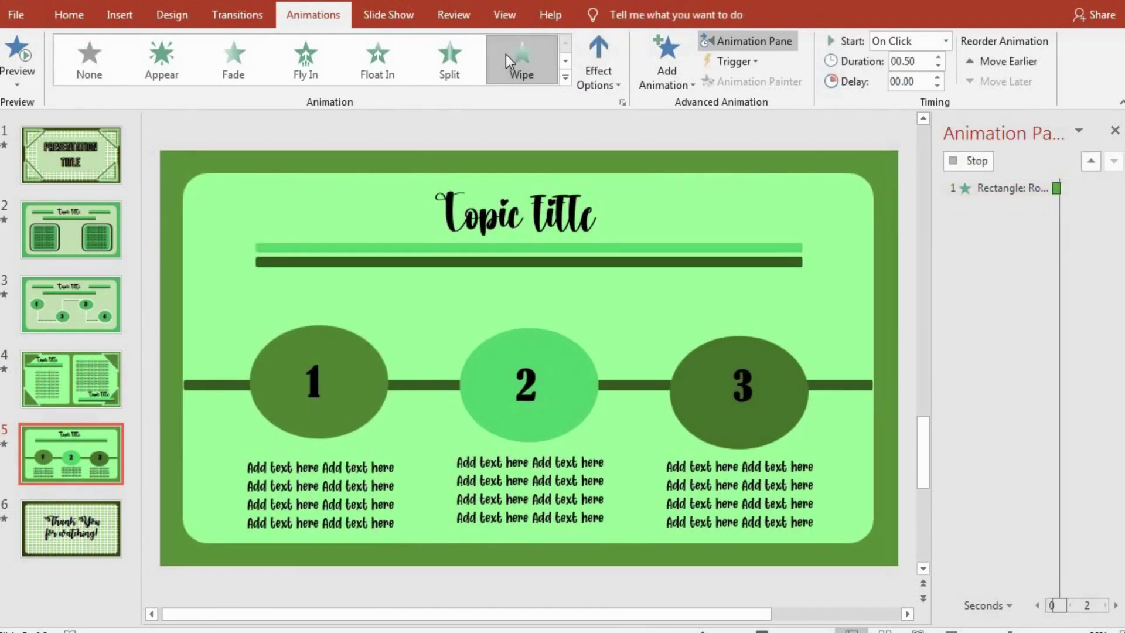
{"action": "left_click", "coordinate": [470, 262]}
{"action": "left_click", "coordinate": [521, 73]}
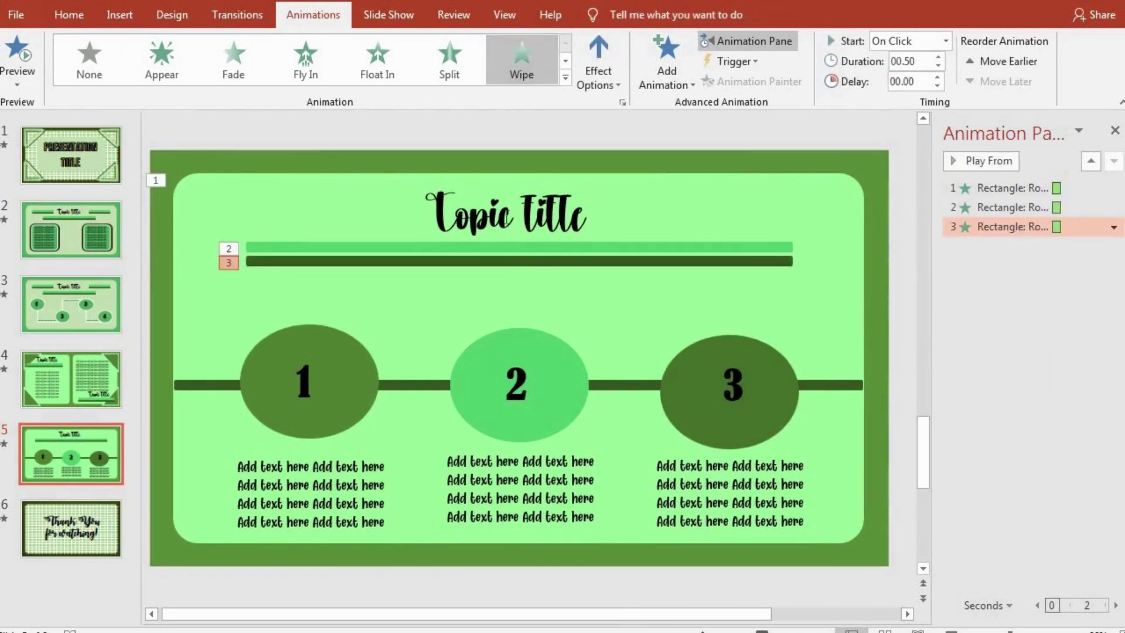
Make the Topic Title Float In with the Float Down direction.
{"action": "left_click", "coordinate": [499, 211]}
{"action": "left_click", "coordinate": [303, 69]}
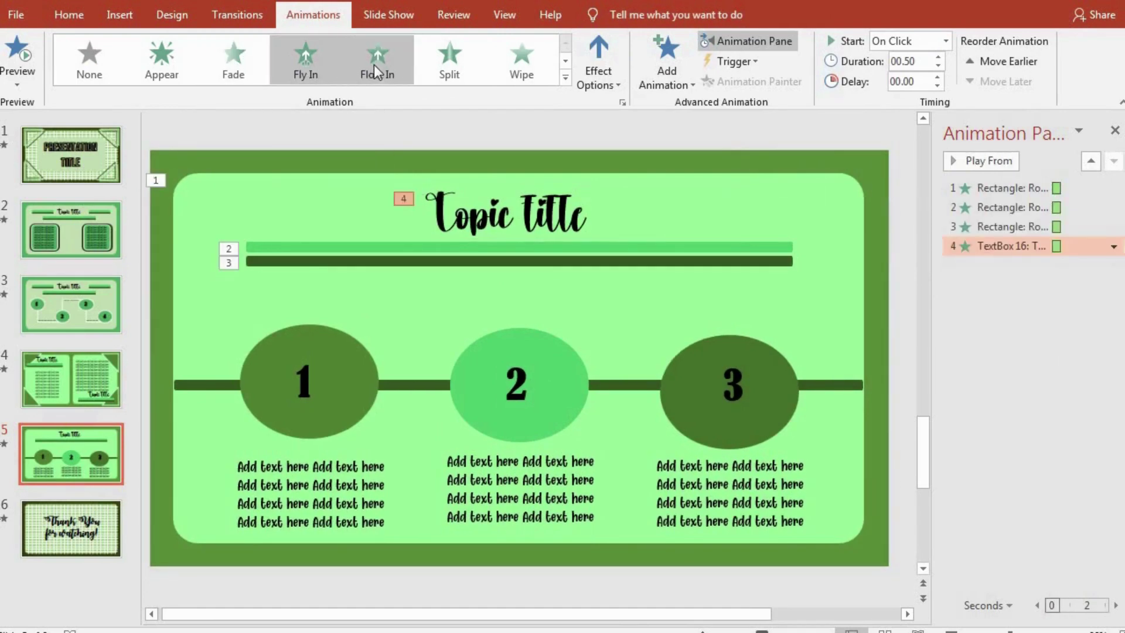
{"action": "left_click", "coordinate": [377, 69]}
{"action": "left_click", "coordinate": [595, 77]}
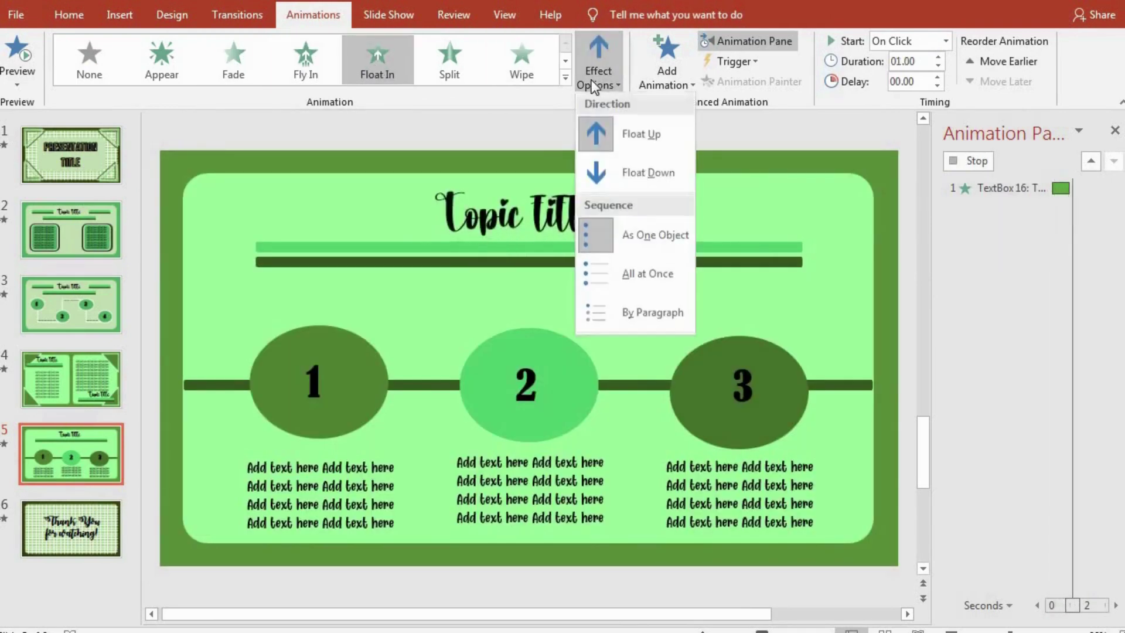
{"action": "left_click", "coordinate": [634, 173]}
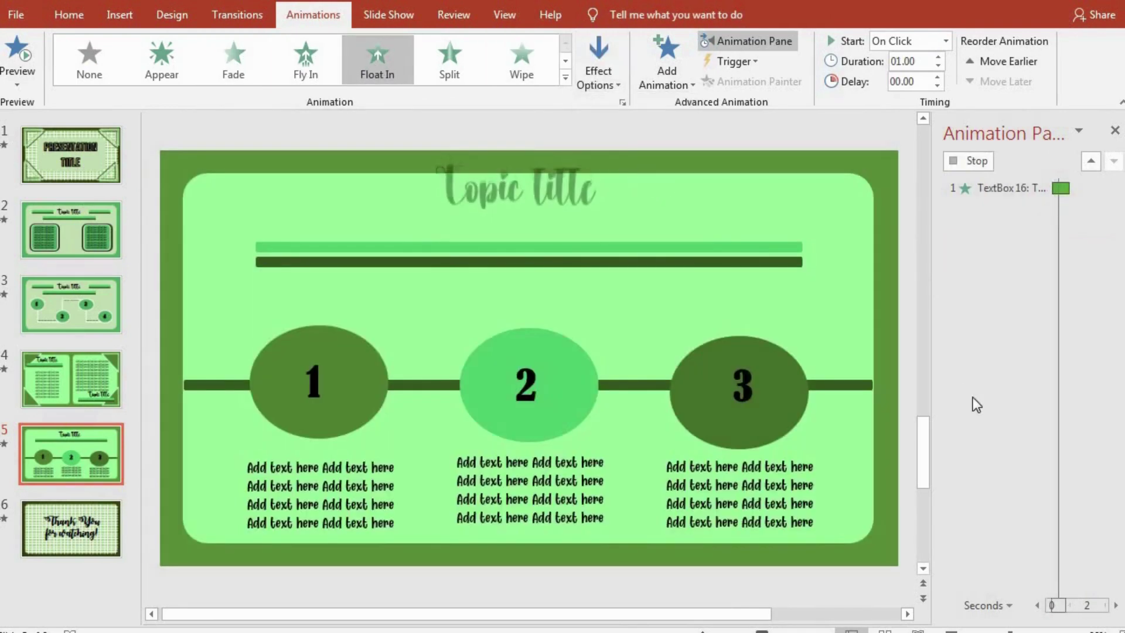
{"action": "left_click", "coordinate": [586, 78]}
{"action": "left_click", "coordinate": [588, 78]}
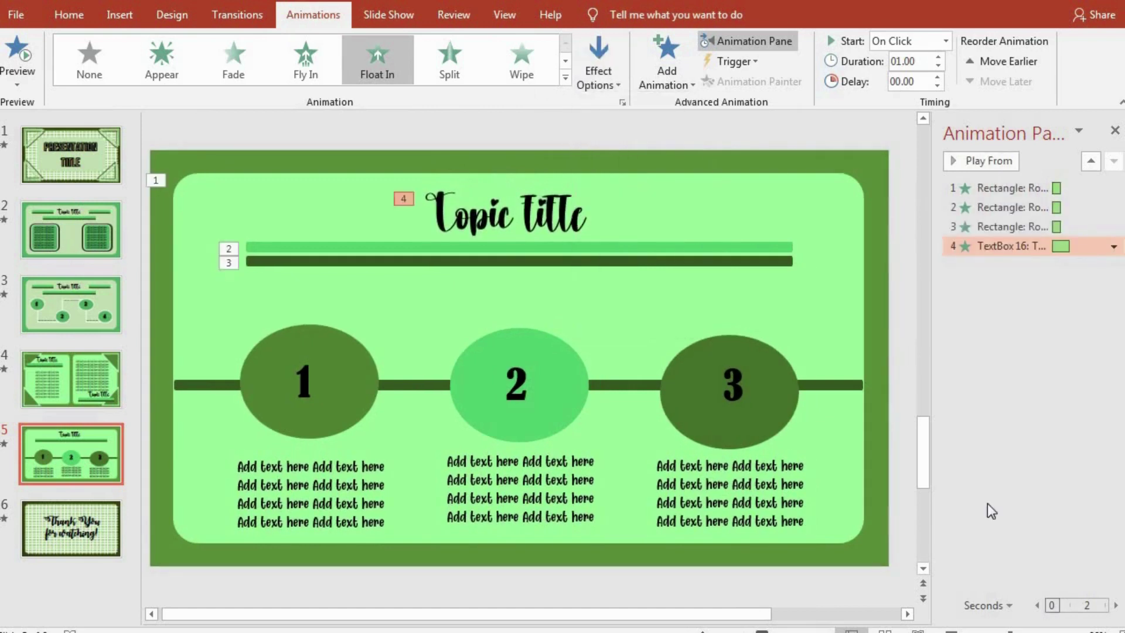
{"action": "key", "text": "Escape"}
{"action": "left_click", "coordinate": [328, 395]}
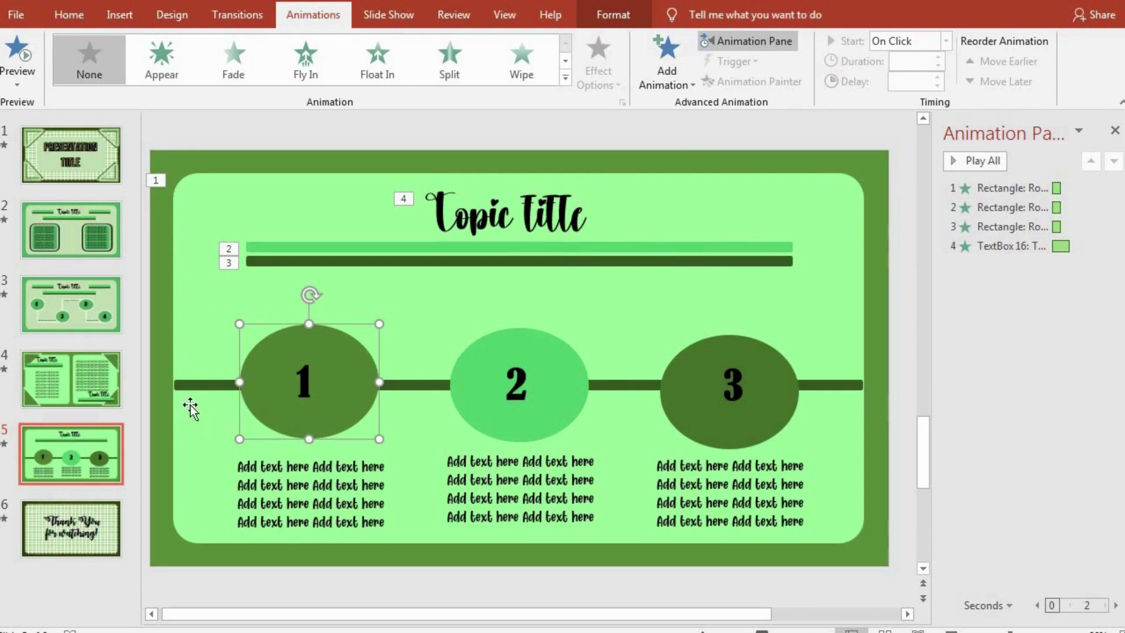
Give circle 1 and its number a Fade entrance and circle 2 a Zoom entrance.
{"action": "left_click", "coordinate": [195, 388]}
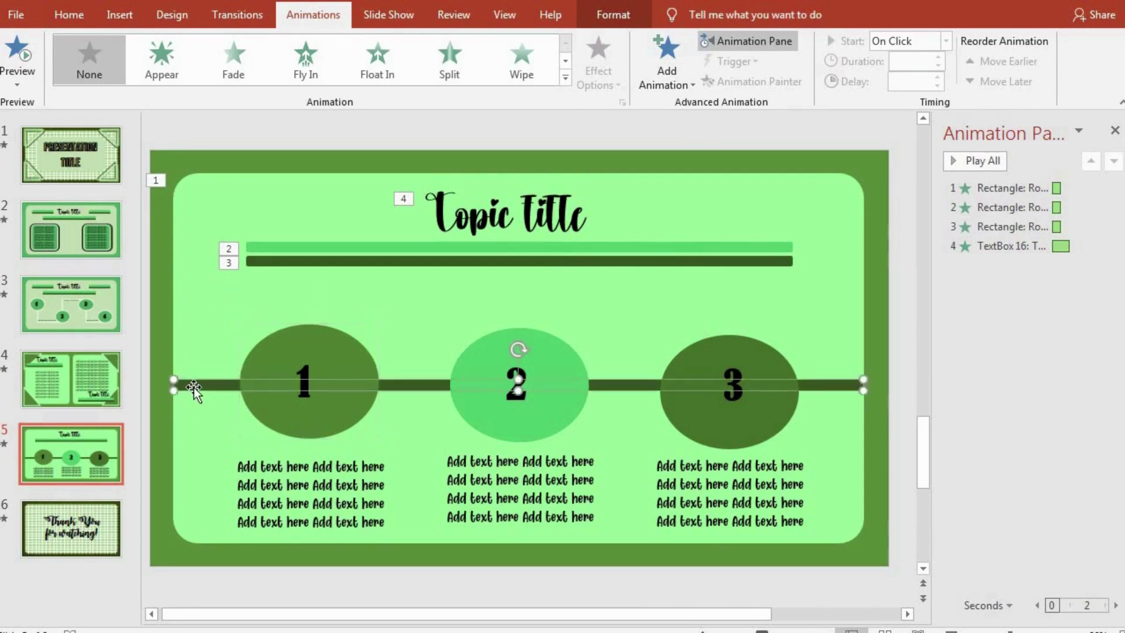
{"action": "left_click", "coordinate": [308, 351]}
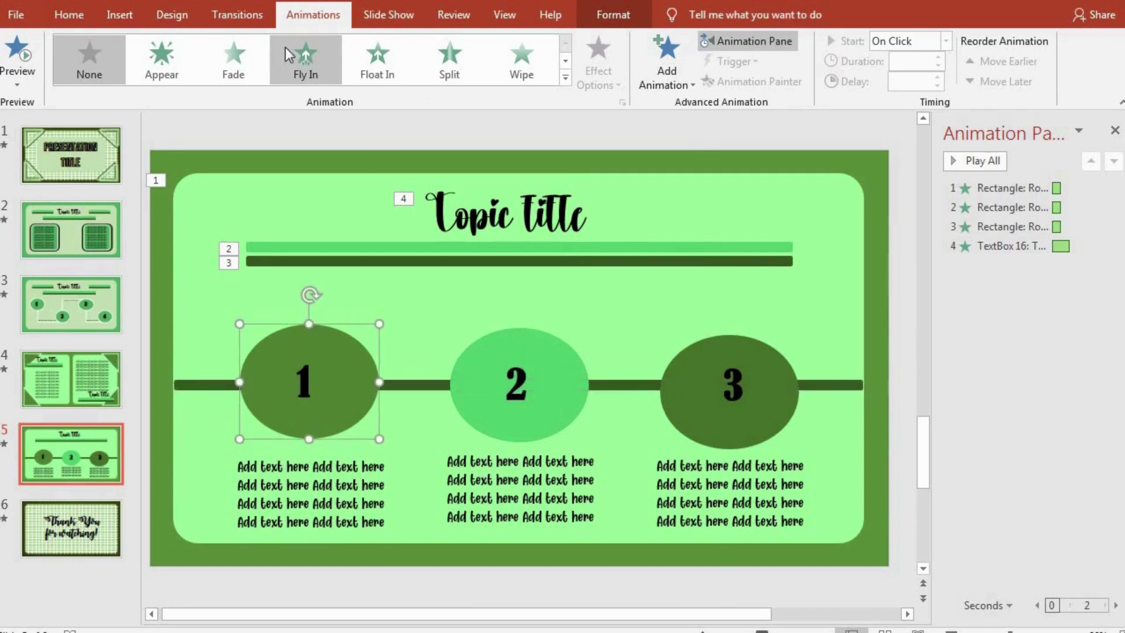
{"action": "left_click", "coordinate": [244, 56]}
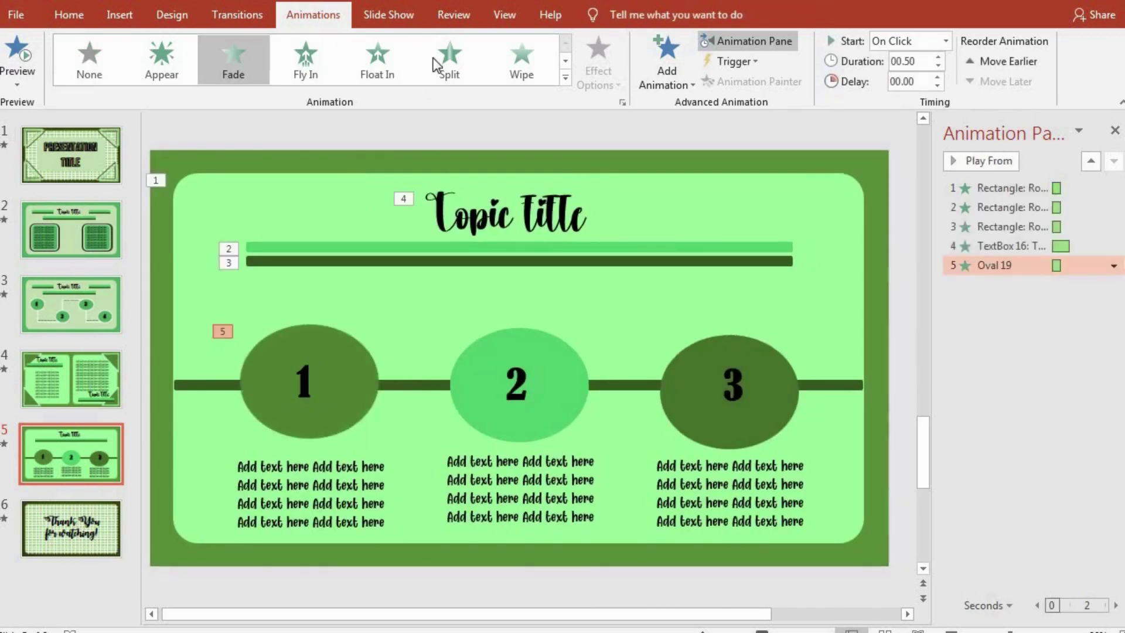
{"action": "left_click", "coordinate": [565, 79]}
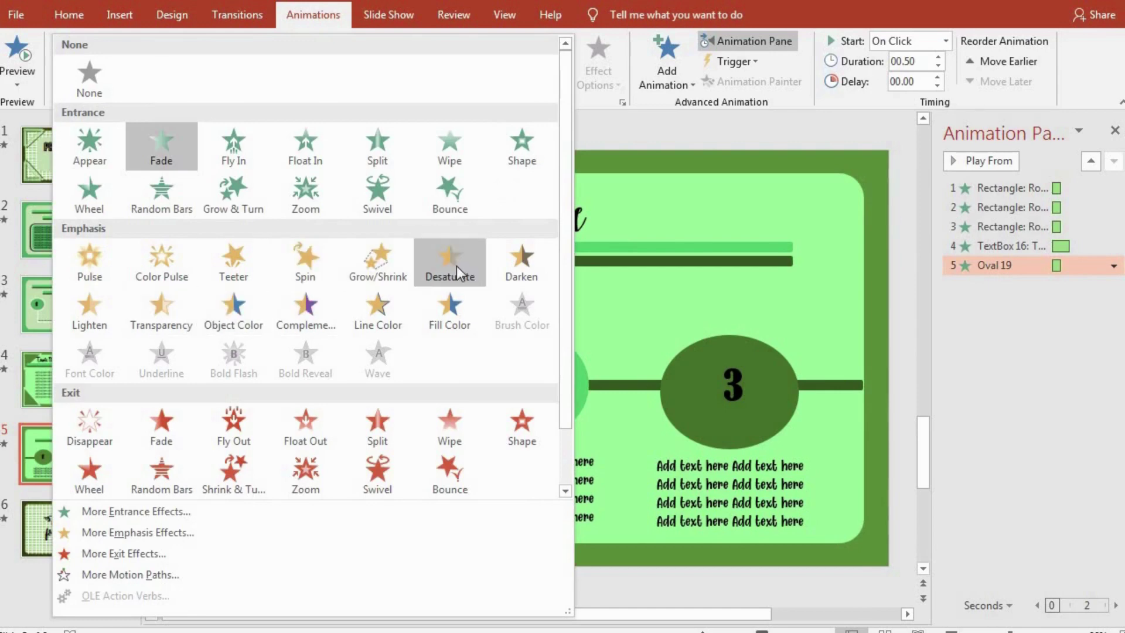
{"action": "left_click", "coordinate": [305, 193]}
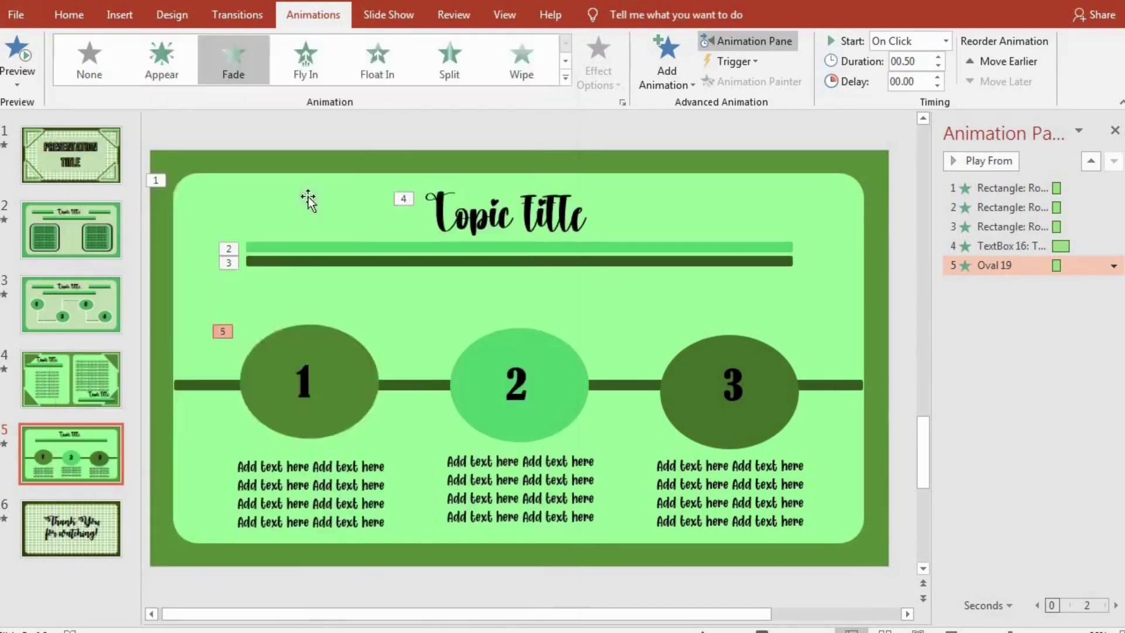
{"action": "left_click", "coordinate": [545, 348]}
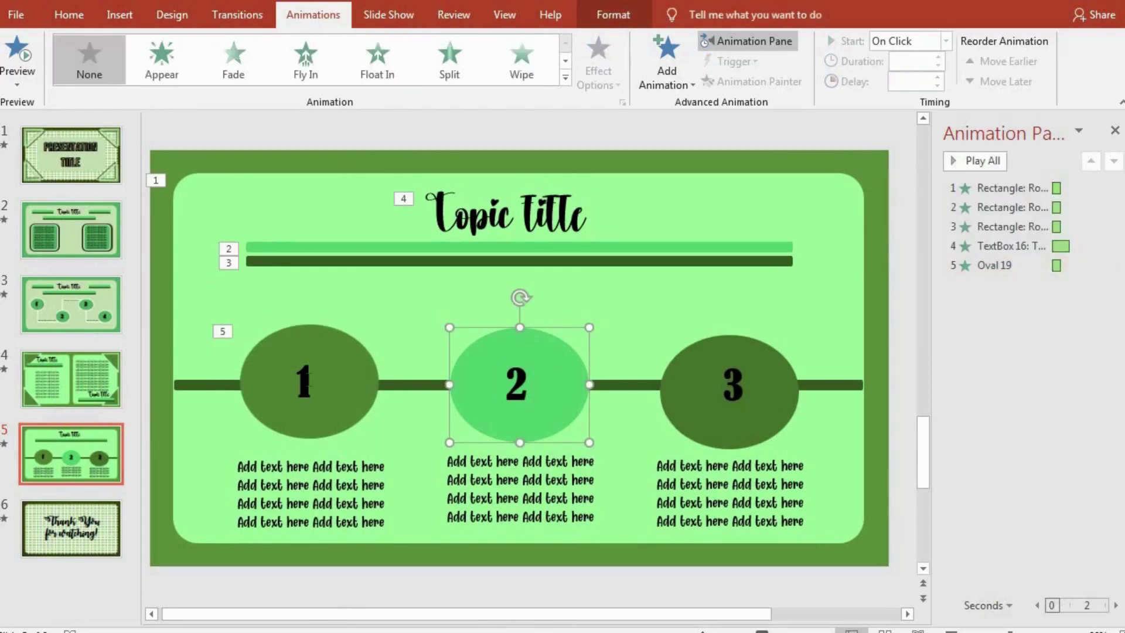
{"action": "left_click", "coordinate": [237, 70]}
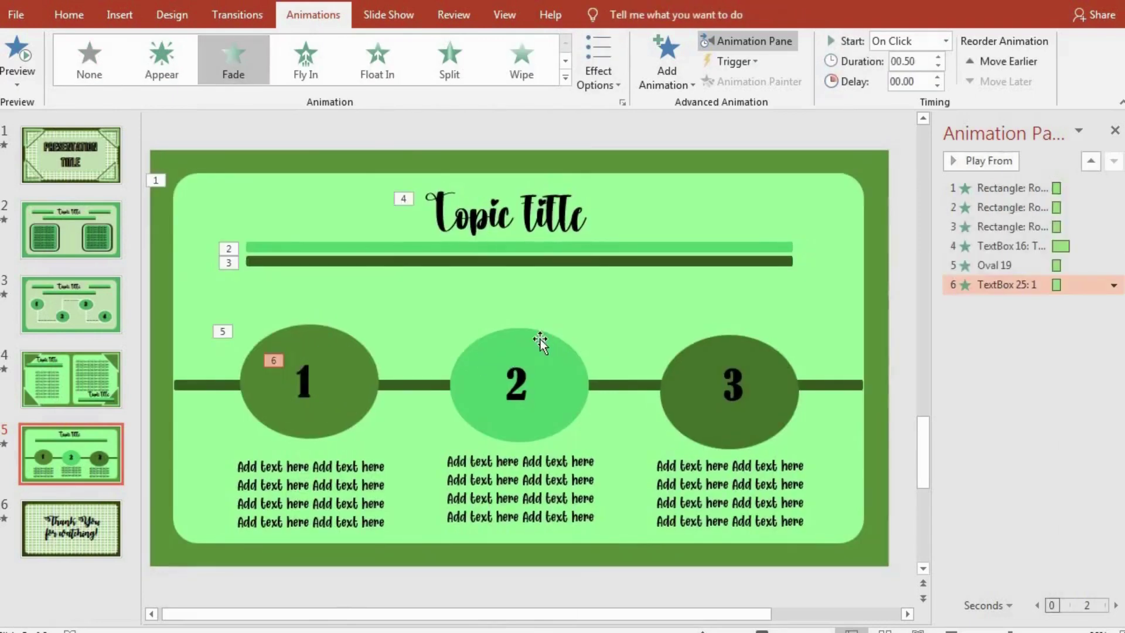
{"action": "left_click", "coordinate": [540, 340]}
{"action": "left_click", "coordinate": [565, 78]}
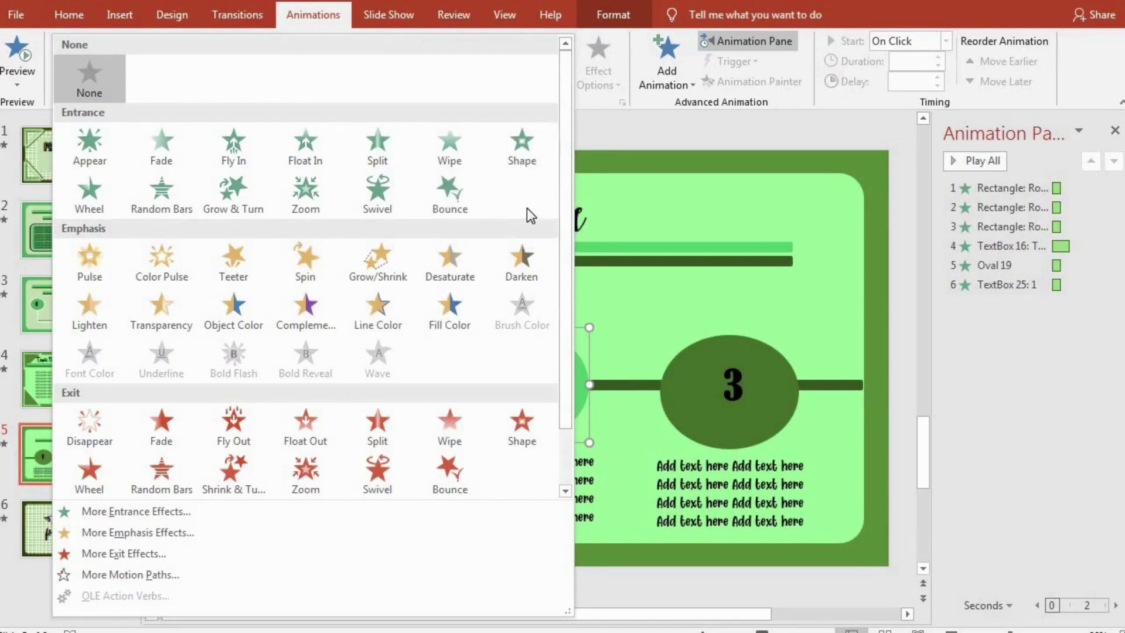
{"action": "left_click", "coordinate": [328, 199]}
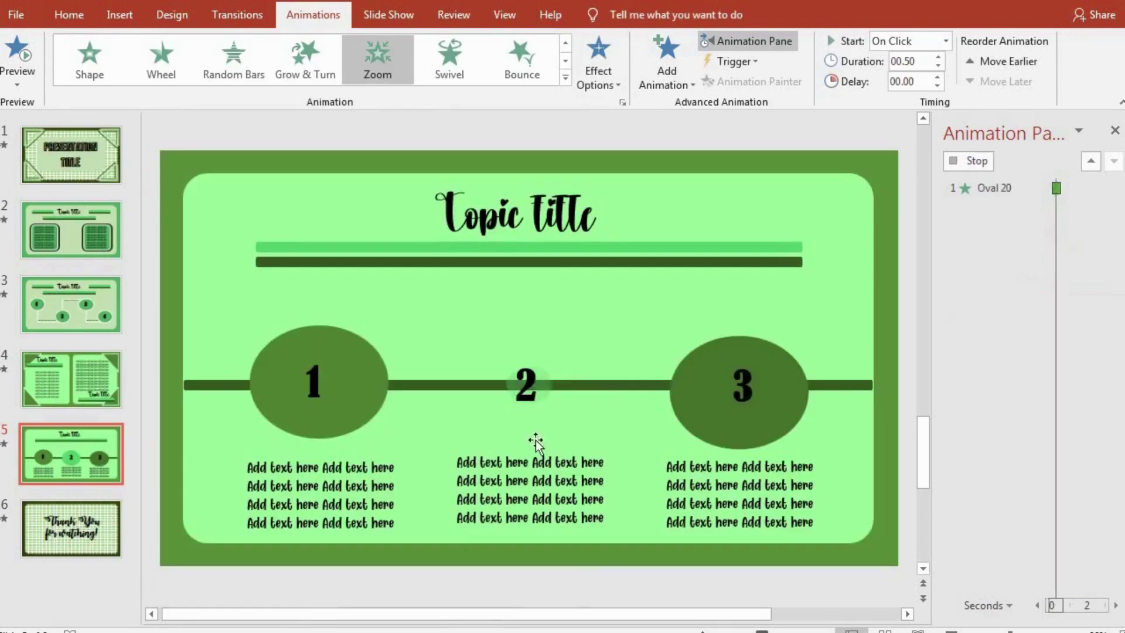
Fade in number 2, zoom in circle 3, and fade in number 3.
{"action": "left_click", "coordinate": [525, 390]}
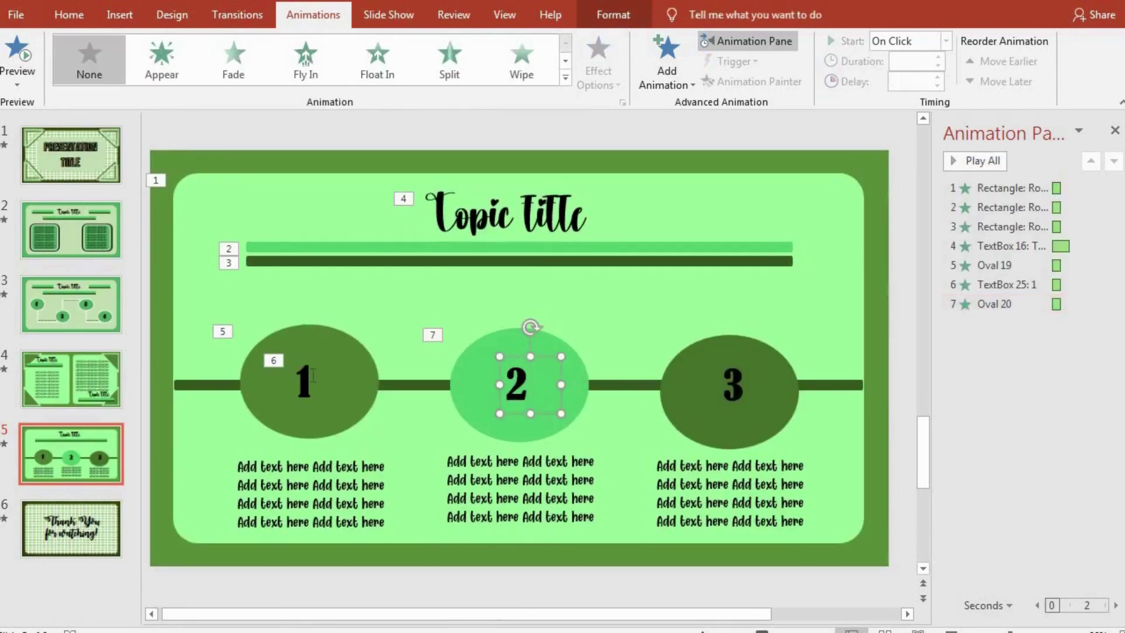
{"action": "left_click", "coordinate": [304, 380]}
{"action": "left_click", "coordinate": [495, 372]}
{"action": "left_click", "coordinate": [233, 64]}
{"action": "left_click", "coordinate": [728, 349]}
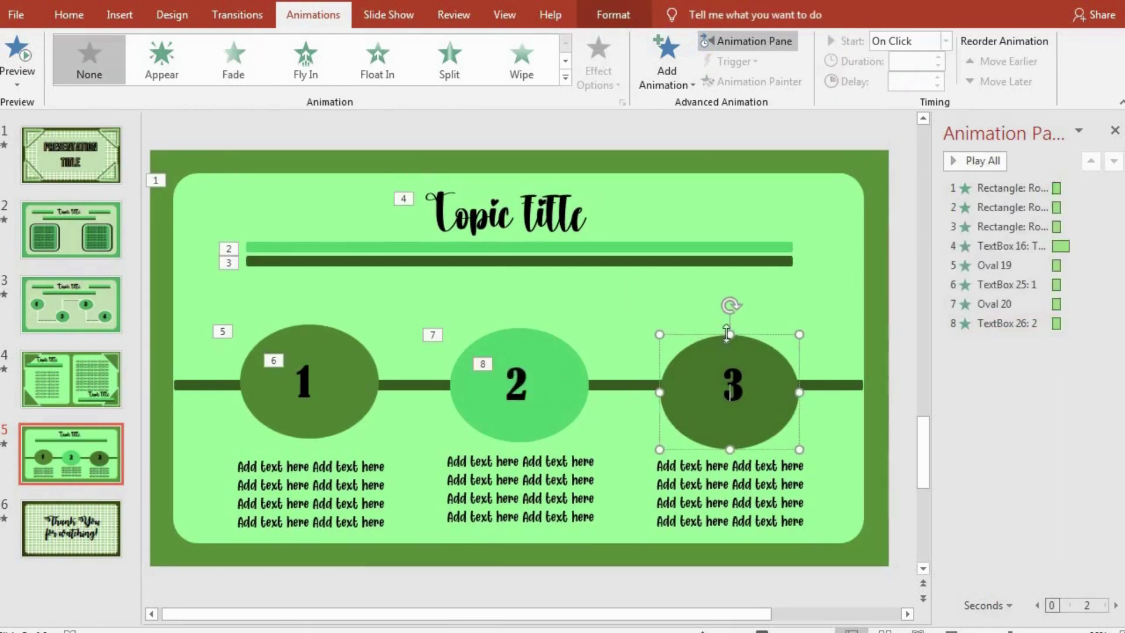
{"action": "left_click", "coordinate": [746, 372]}
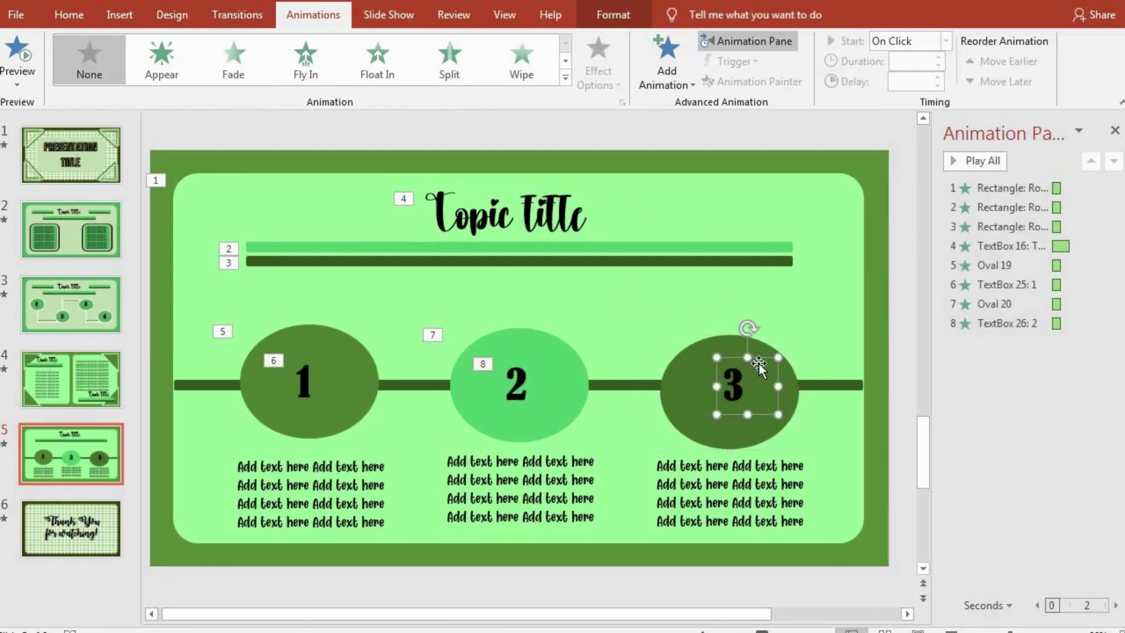
{"action": "left_click_drag", "start_coordinate": [759, 366], "coordinate": [756, 364]}
{"action": "left_click", "coordinate": [771, 377]}
{"action": "left_click", "coordinate": [565, 78]}
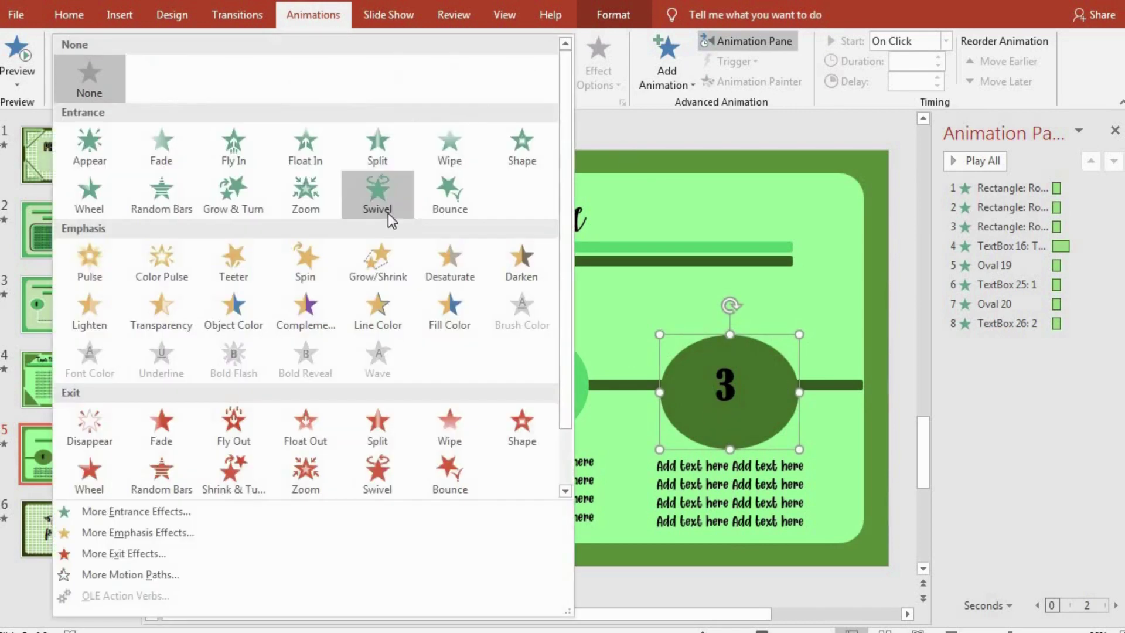
{"action": "left_click", "coordinate": [304, 194]}
{"action": "left_click", "coordinate": [729, 384]}
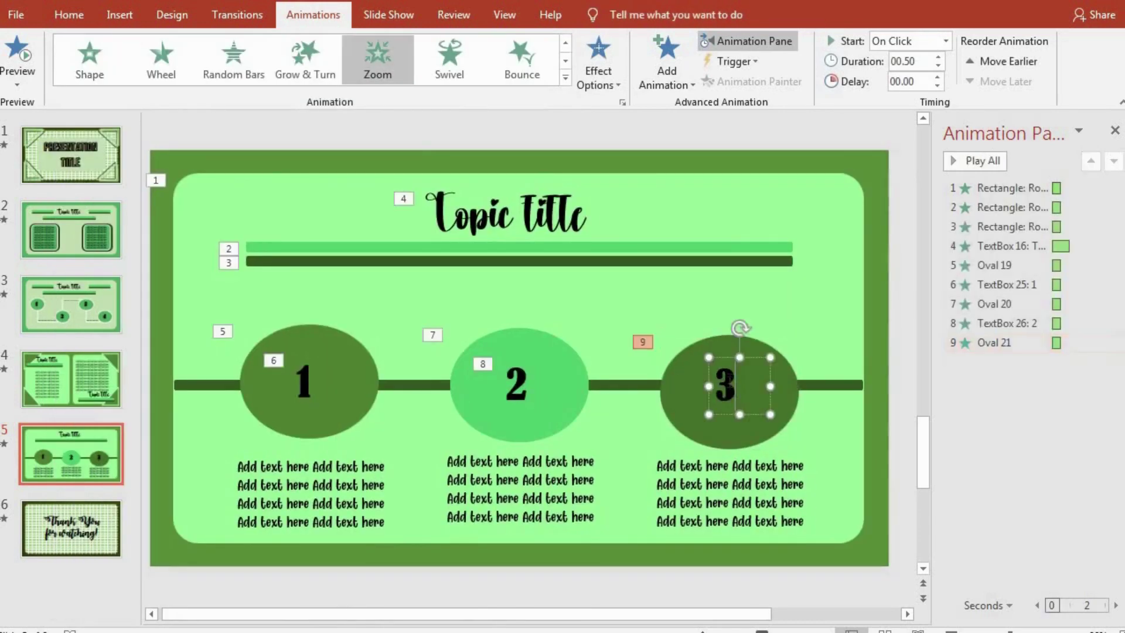
{"action": "left_click", "coordinate": [233, 58]}
Give the connecting line a Split entrance.
{"action": "left_click", "coordinate": [206, 386]}
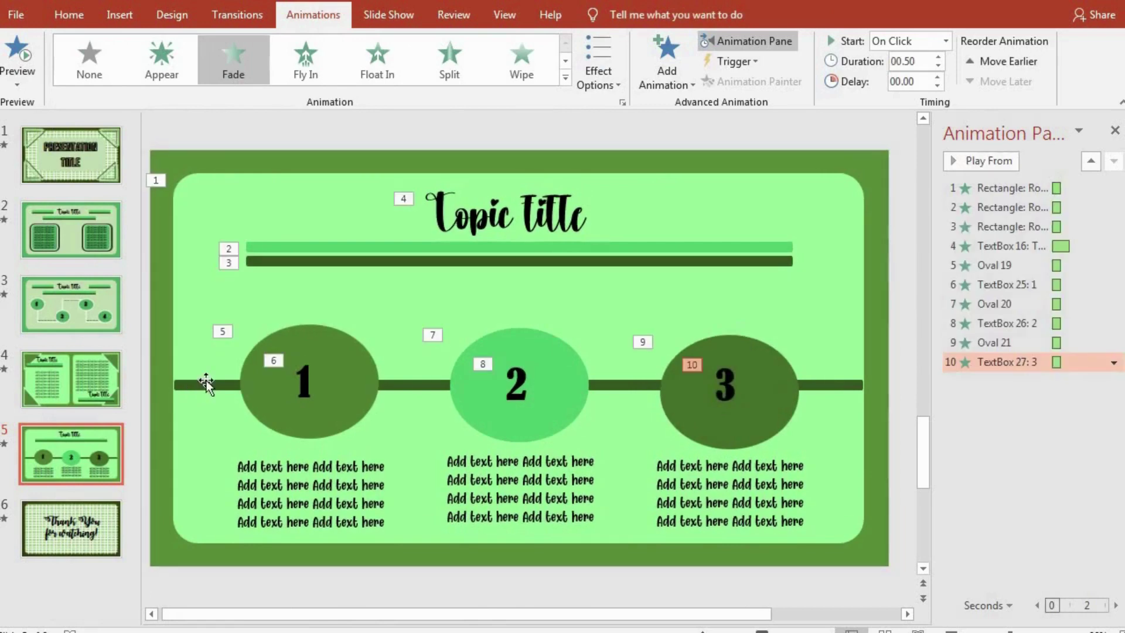
{"action": "left_click", "coordinate": [536, 69]}
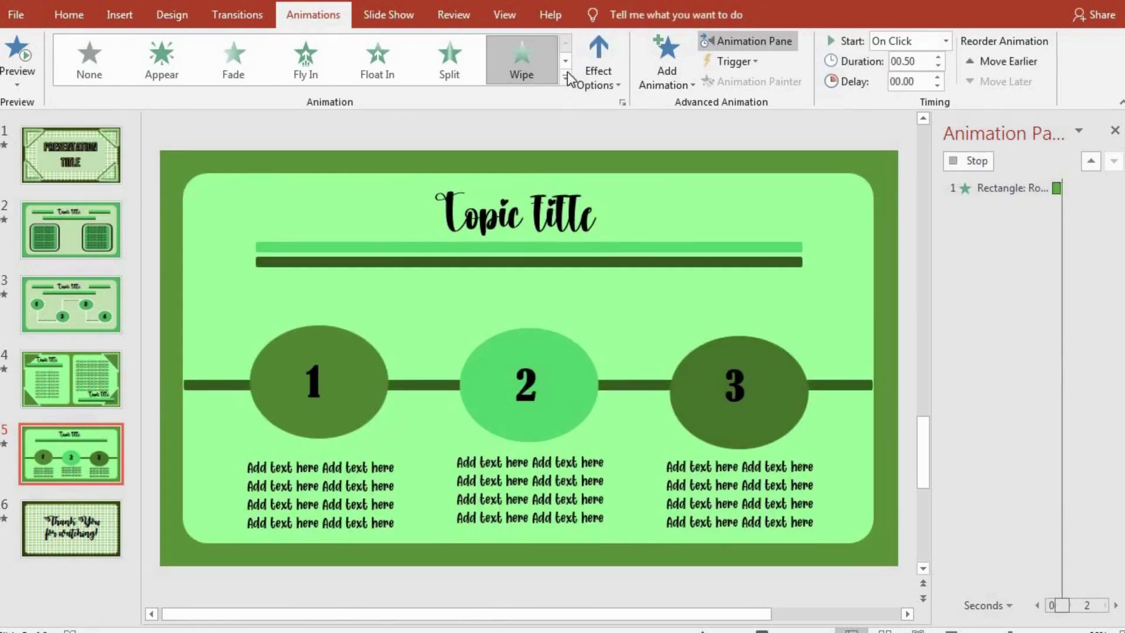
{"action": "left_click", "coordinate": [456, 69]}
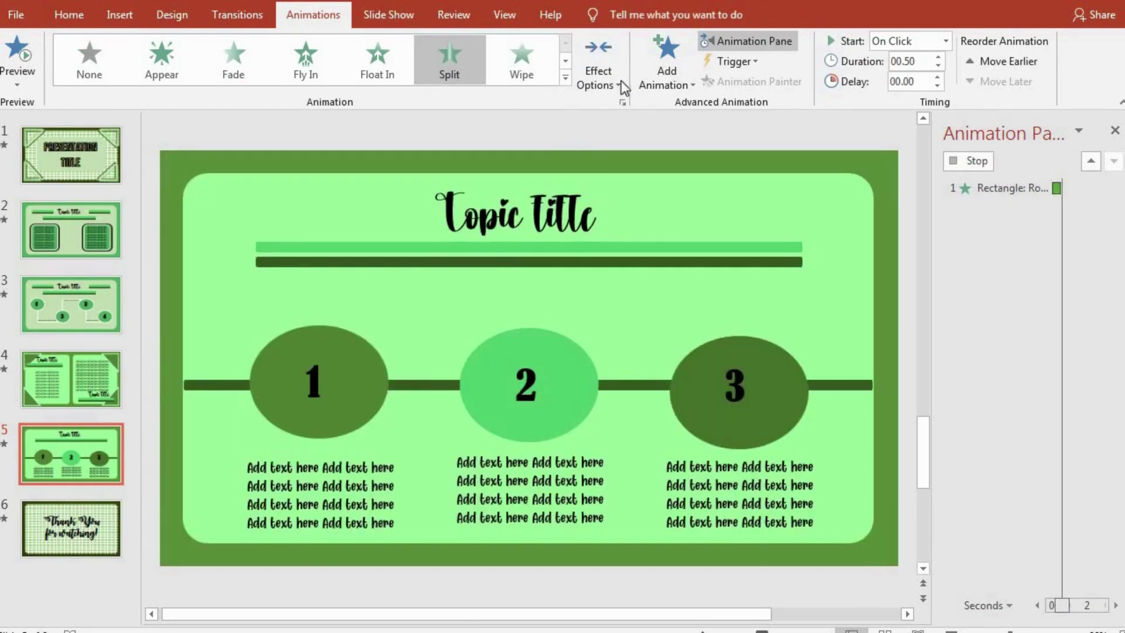
{"action": "left_click", "coordinate": [1015, 488]}
Make the left and middle body text blocks Float In by paragraph.
{"action": "left_click", "coordinate": [288, 485]}
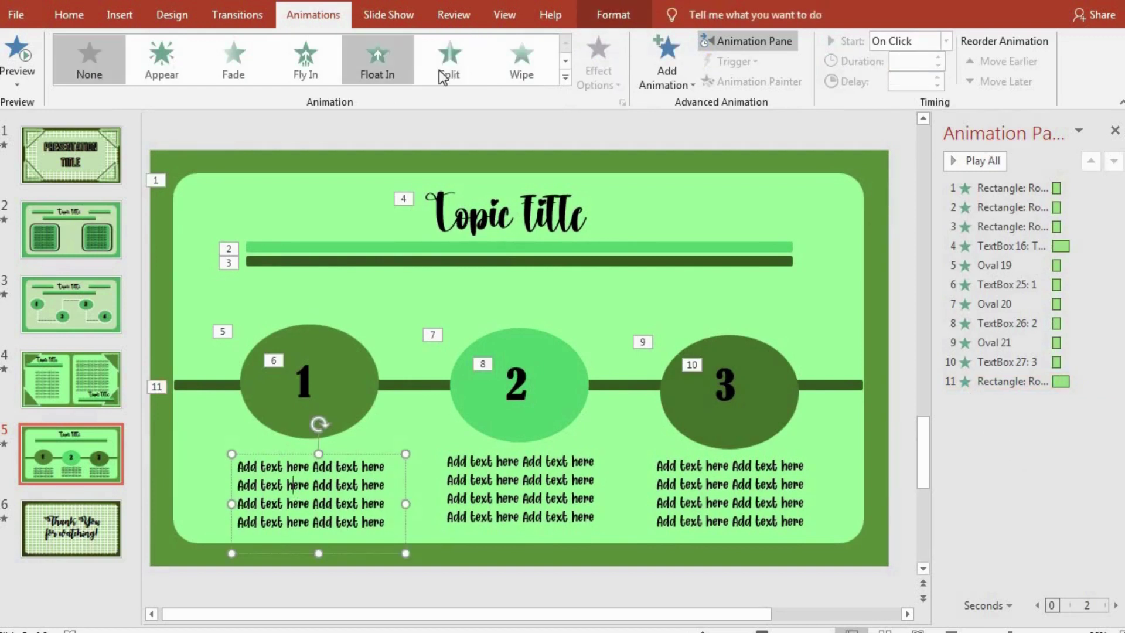
{"action": "left_click", "coordinate": [389, 62]}
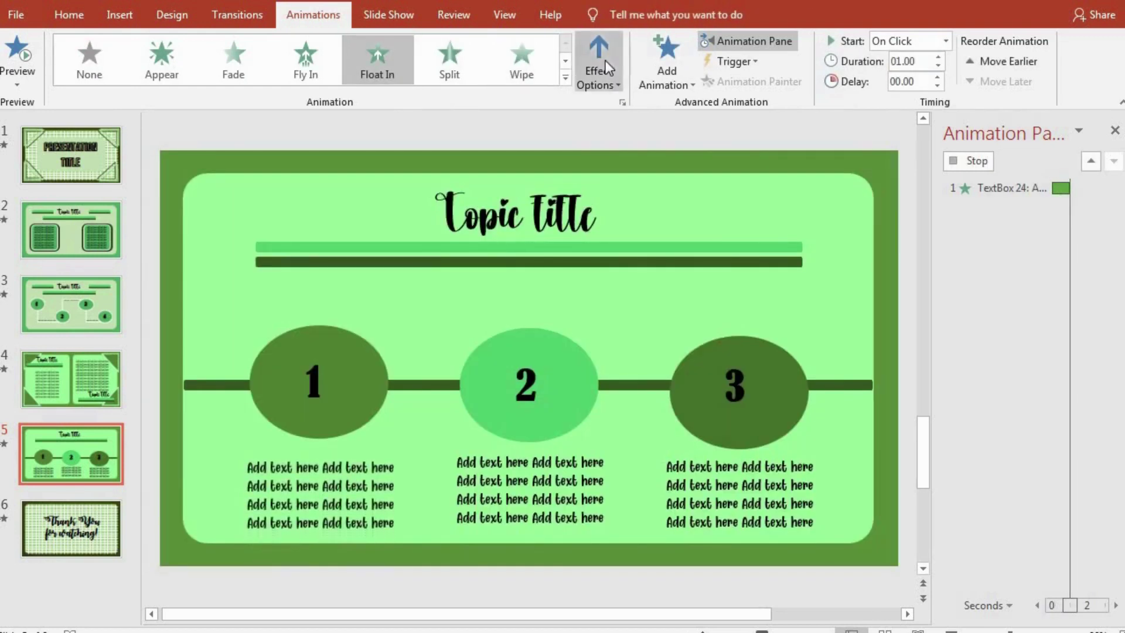
{"action": "left_click", "coordinate": [609, 73]}
{"action": "left_click", "coordinate": [618, 314]}
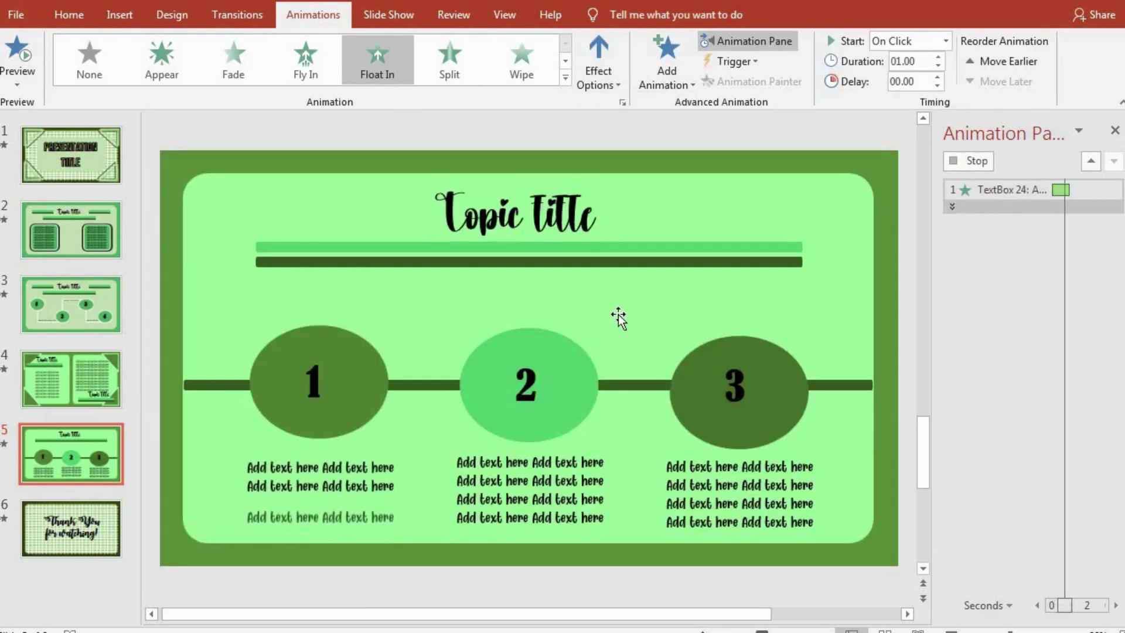
{"action": "left_click", "coordinate": [507, 468]}
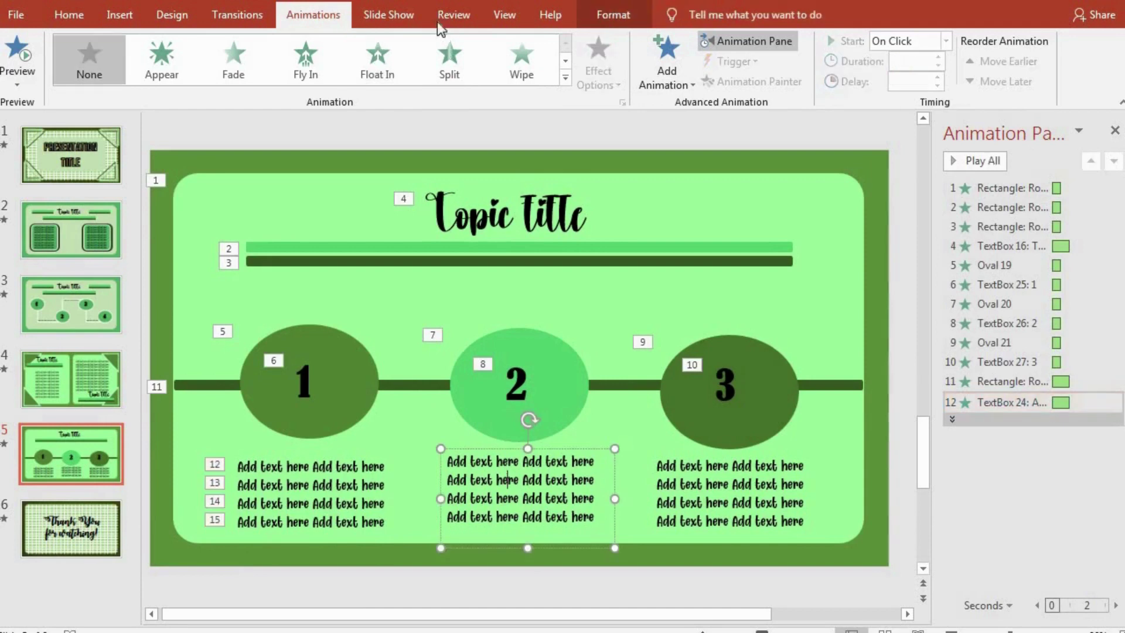
{"action": "left_click", "coordinate": [377, 59]}
{"action": "left_click", "coordinate": [598, 77]}
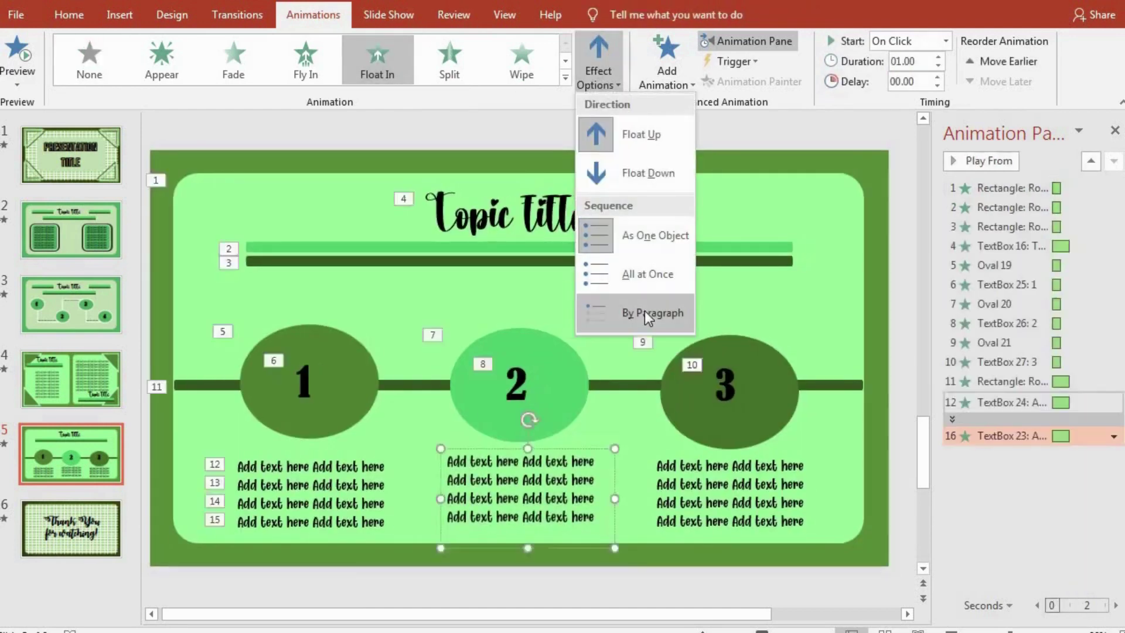
{"action": "left_click", "coordinate": [644, 311]}
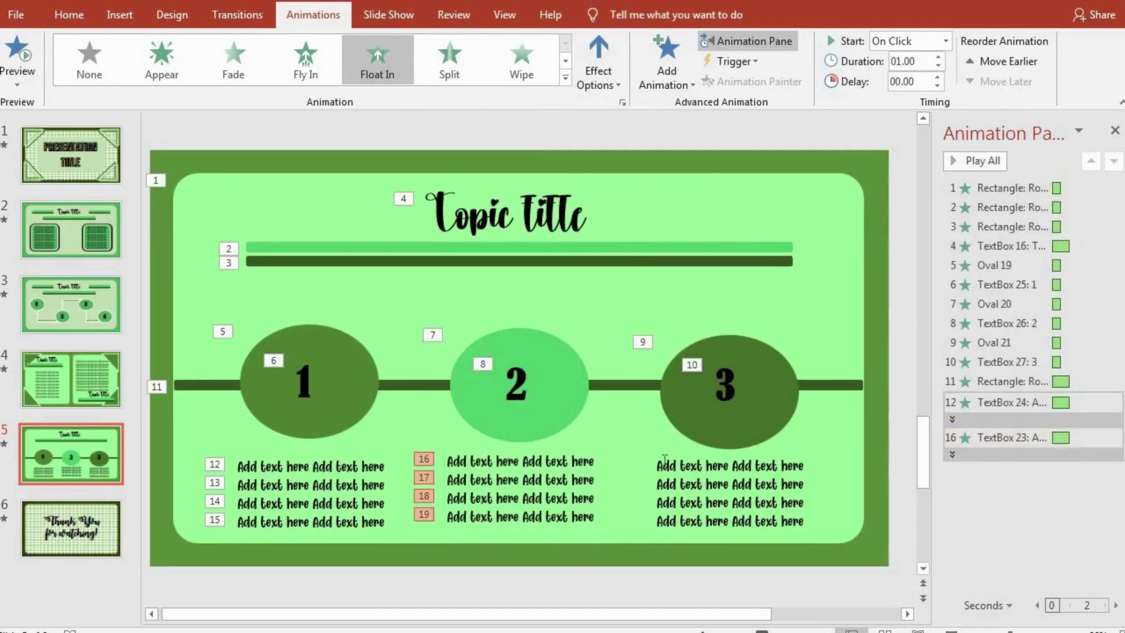
Make the right text box Float In by paragraph, then play all slide 5 animations.
{"action": "left_click", "coordinate": [713, 483]}
{"action": "left_click", "coordinate": [448, 58]}
{"action": "left_click", "coordinate": [384, 66]}
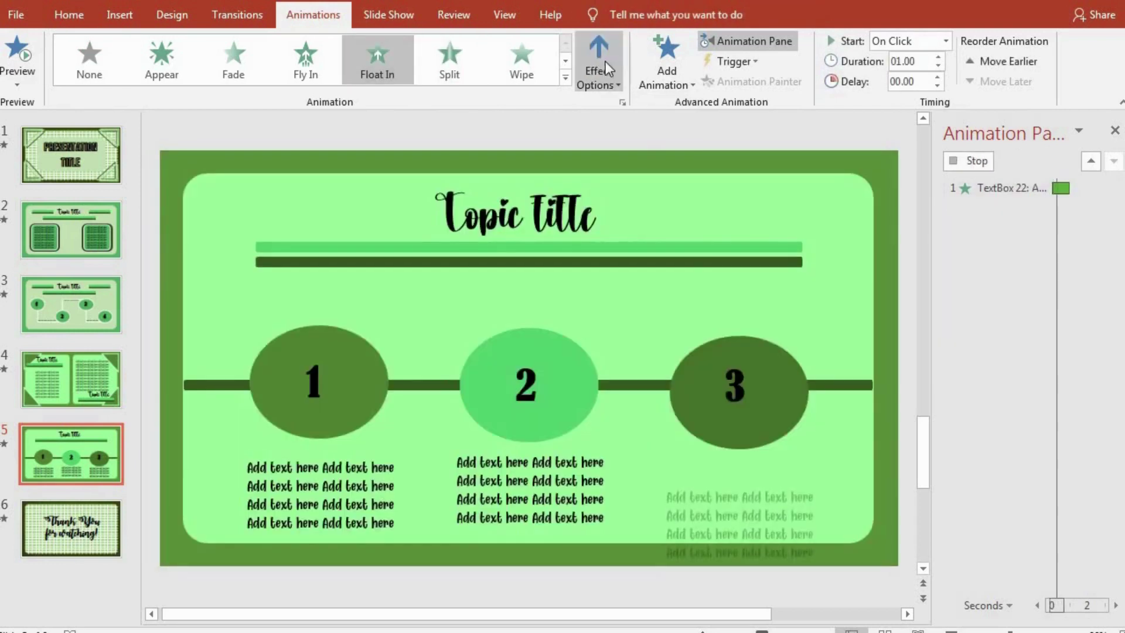
{"action": "left_click", "coordinate": [599, 70]}
{"action": "left_click", "coordinate": [628, 310]}
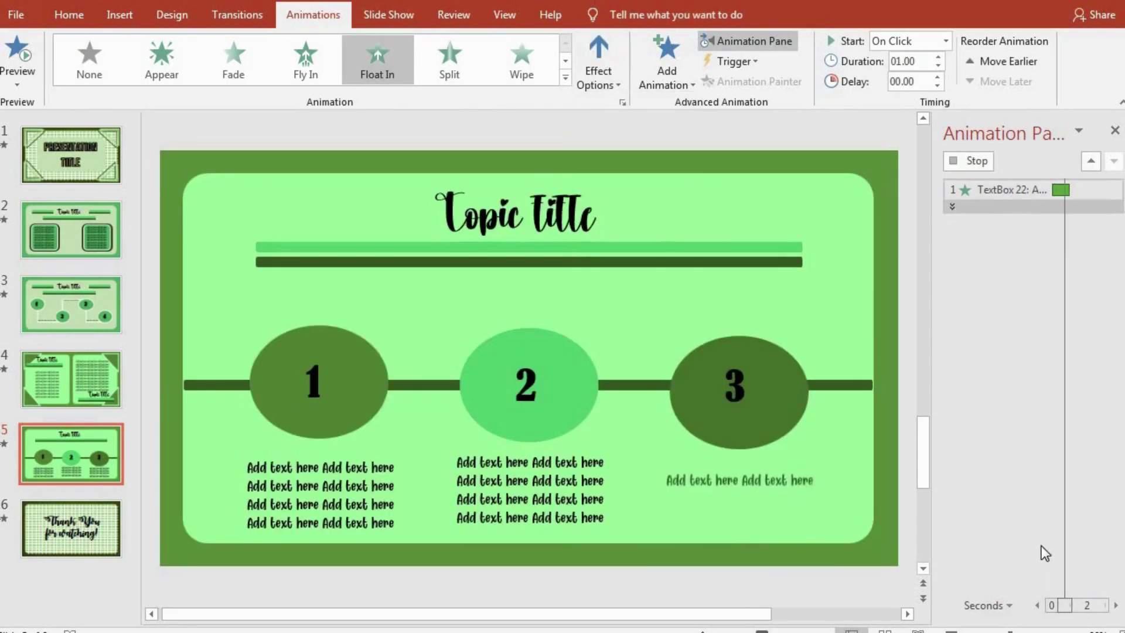
{"action": "left_click", "coordinate": [973, 170]}
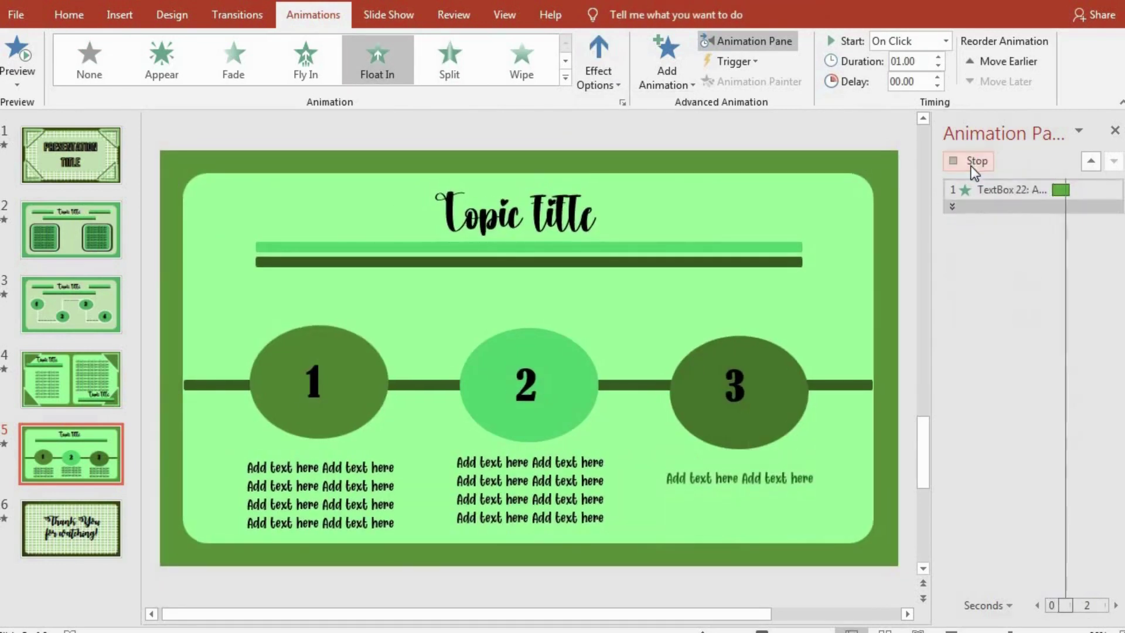
{"action": "left_click", "coordinate": [1094, 515]}
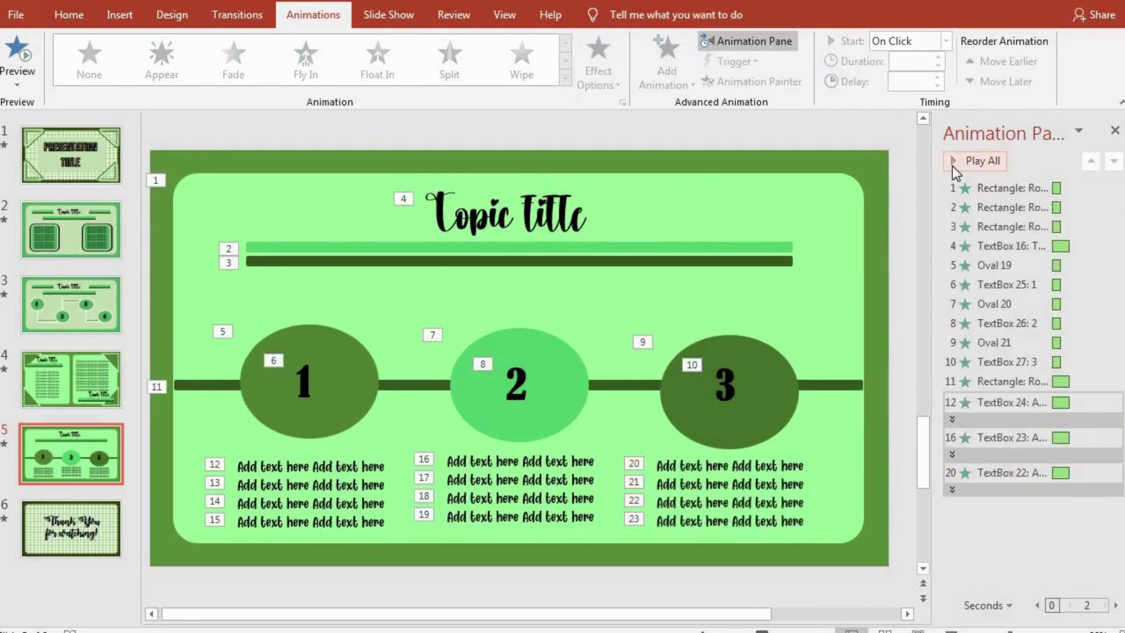
{"action": "left_click", "coordinate": [952, 167]}
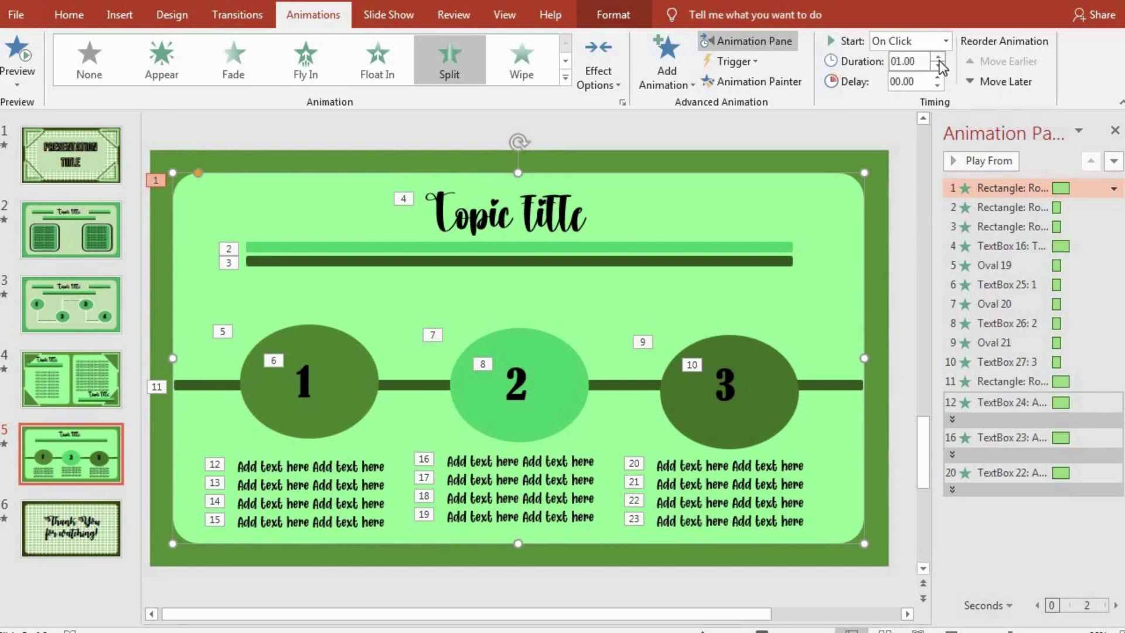
Deselect the background rectangle on slide 5.
{"action": "left_click", "coordinate": [882, 128]}
Apply an Appear entrance to the Thank You text box on slide 6.
{"action": "left_click", "coordinate": [101, 526]}
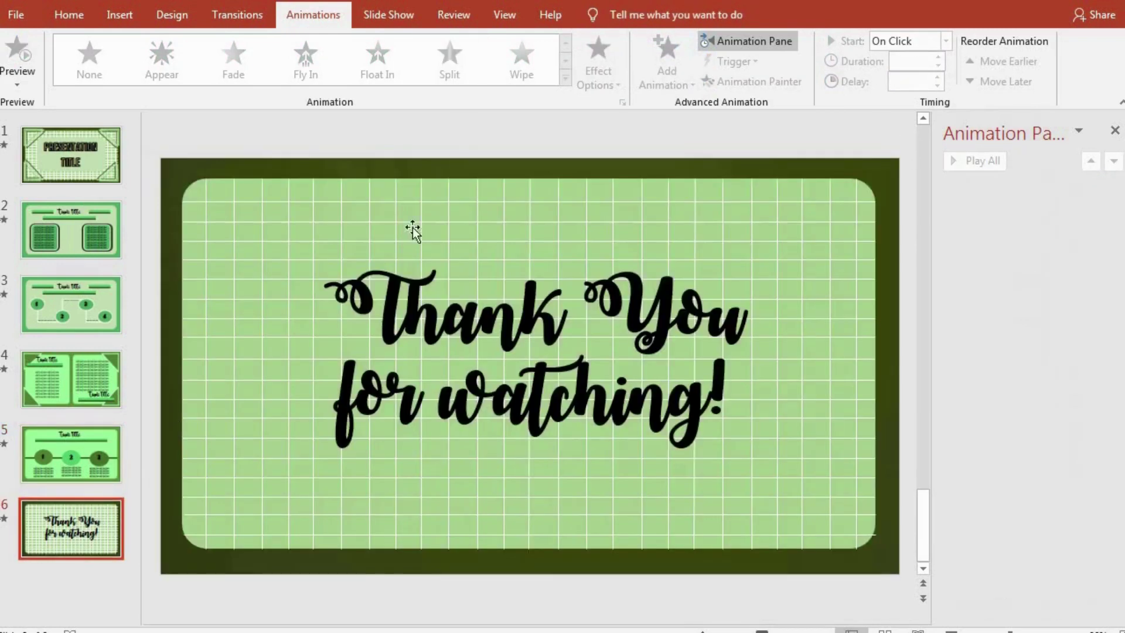
{"action": "left_click", "coordinate": [314, 211]}
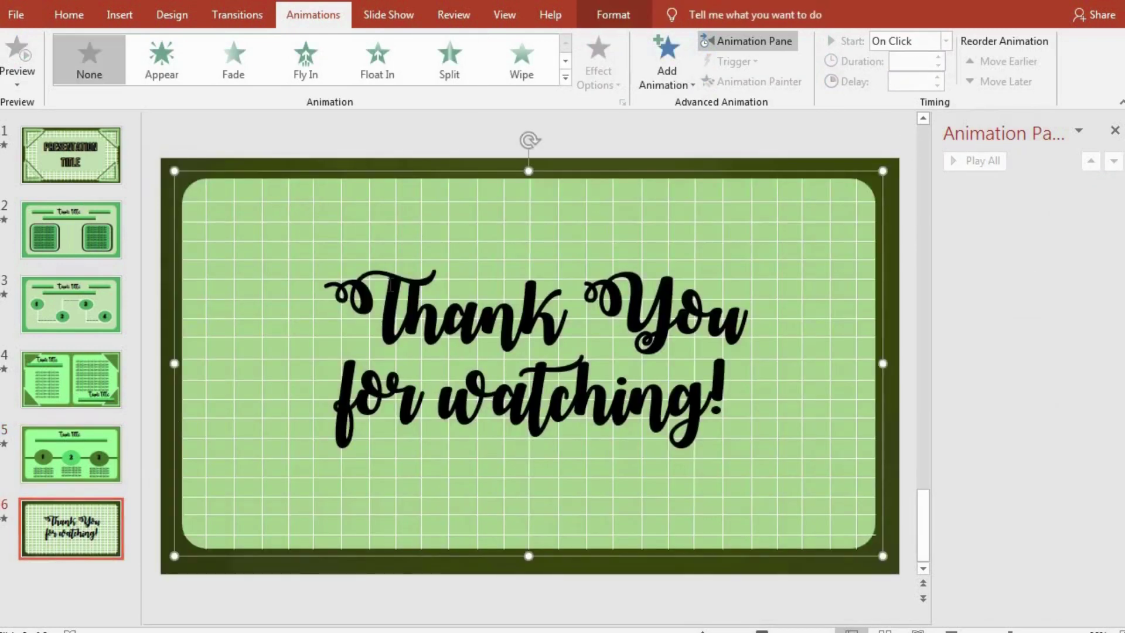
{"action": "left_click", "coordinate": [406, 308]}
{"action": "left_click", "coordinate": [158, 67]}
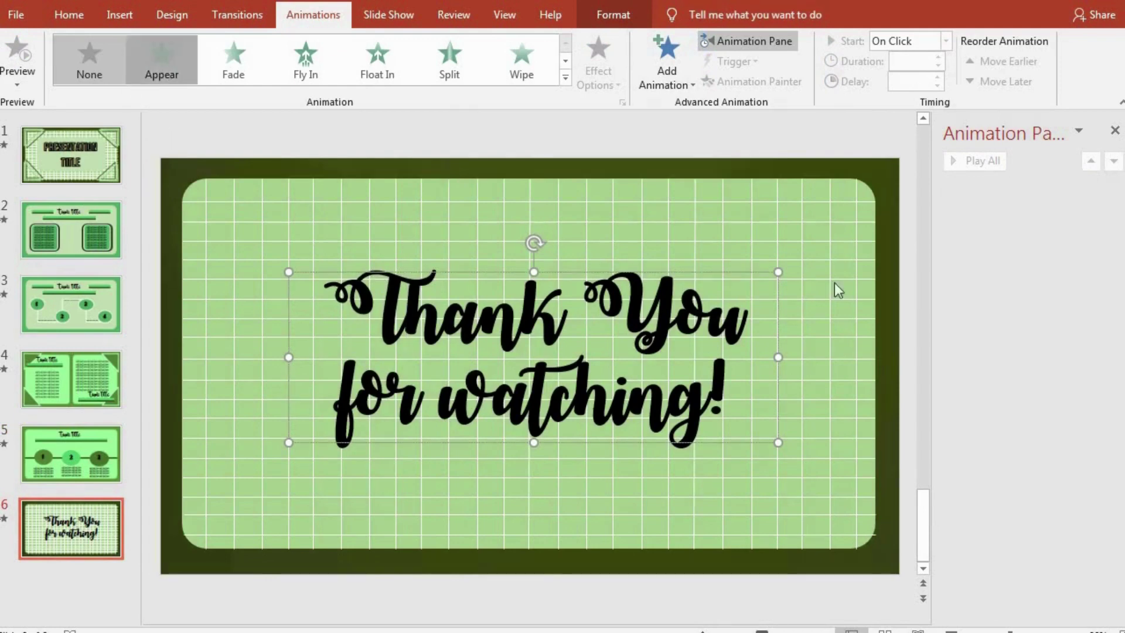
Set the Appear animation to animate text by letter with a 0.5-second delay.
{"action": "right_click", "coordinate": [998, 187]}
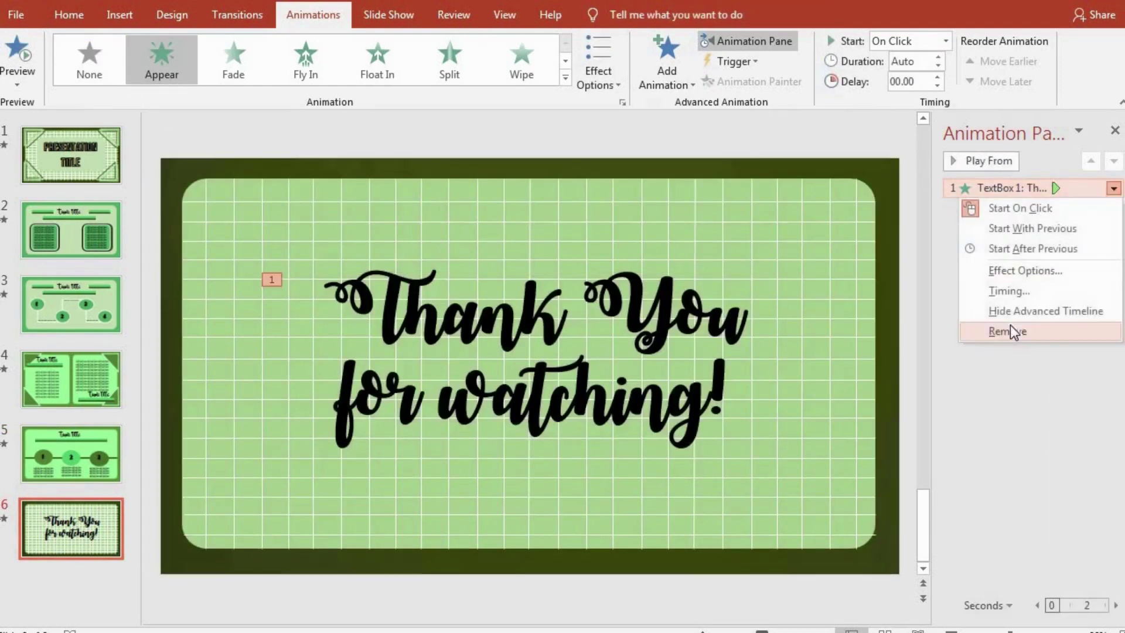
{"action": "left_click", "coordinate": [1001, 293]}
{"action": "left_click", "coordinate": [531, 209]}
{"action": "left_click", "coordinate": [426, 208]}
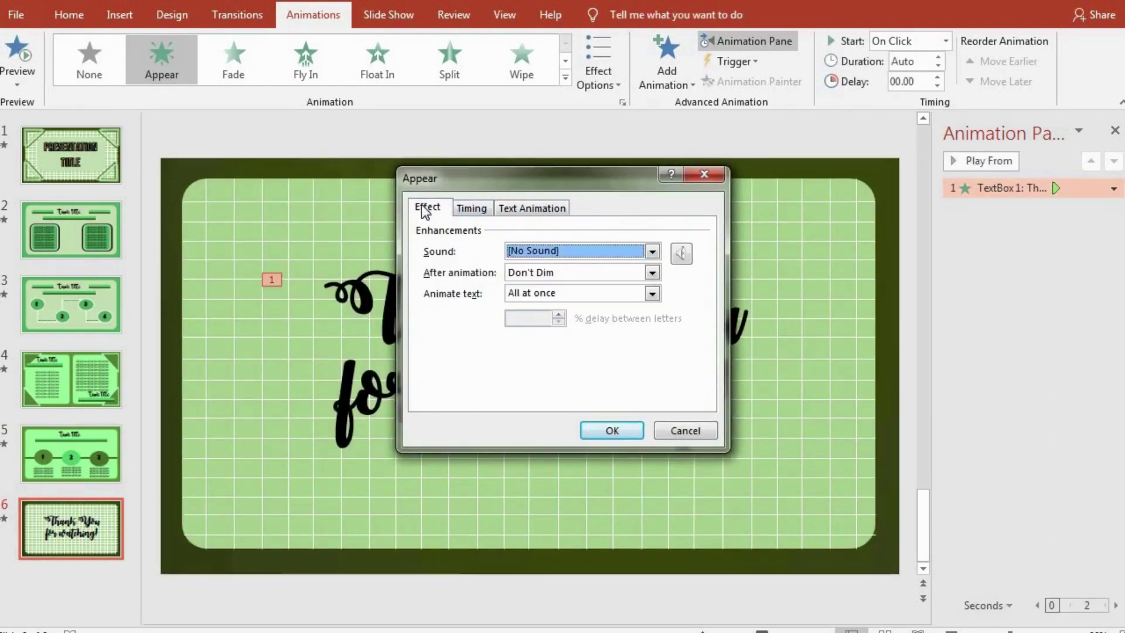
{"action": "left_click", "coordinate": [587, 301]}
{"action": "left_click", "coordinate": [561, 340]}
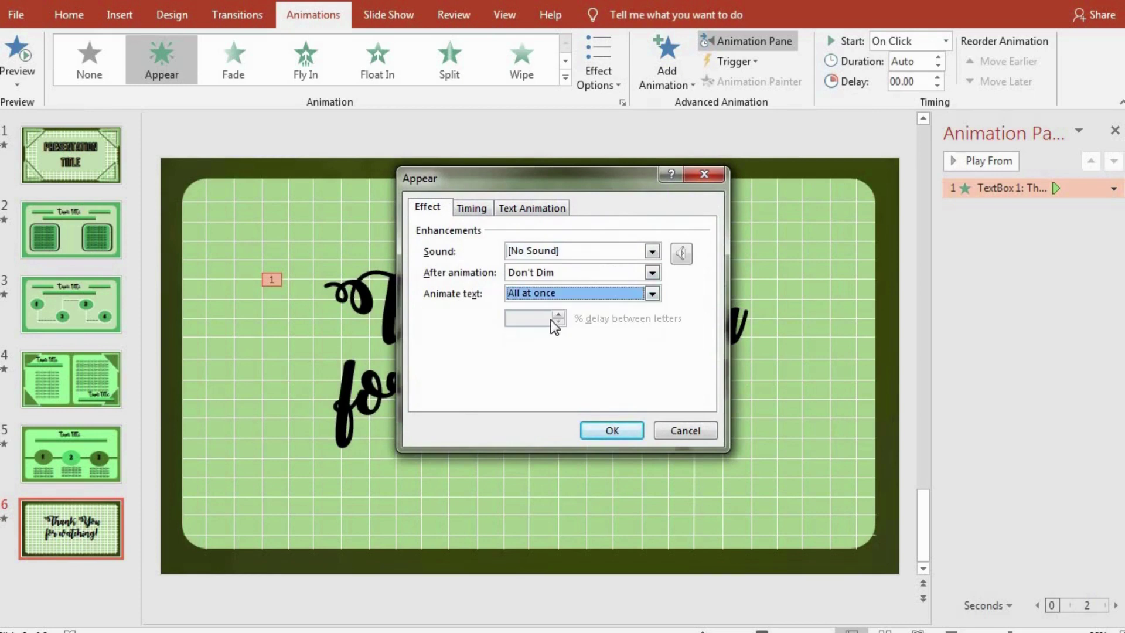
{"action": "left_click", "coordinate": [476, 208]}
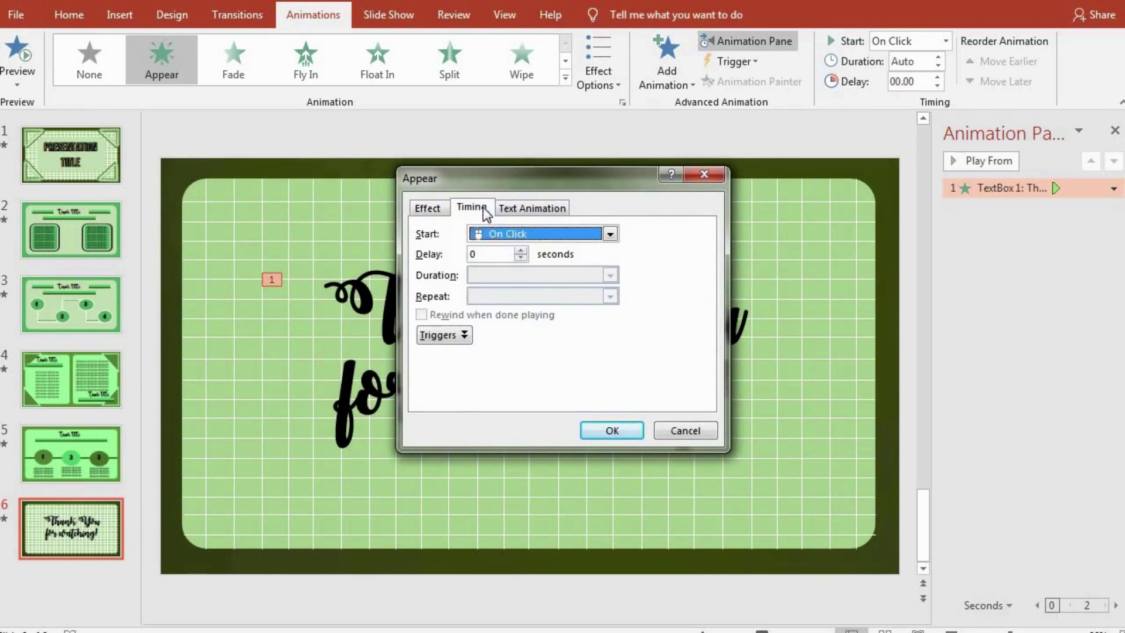
{"action": "left_click", "coordinate": [514, 209]}
{"action": "left_click", "coordinate": [449, 210]}
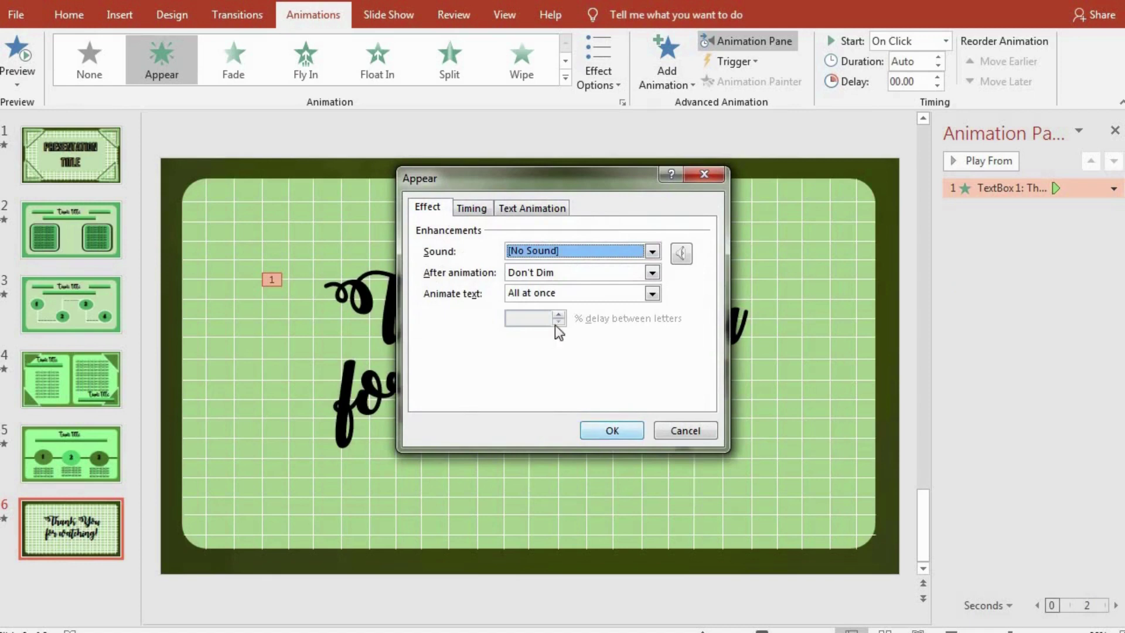
{"action": "left_click", "coordinate": [544, 292]}
{"action": "left_click", "coordinate": [532, 333]}
{"action": "left_click", "coordinate": [532, 318]}
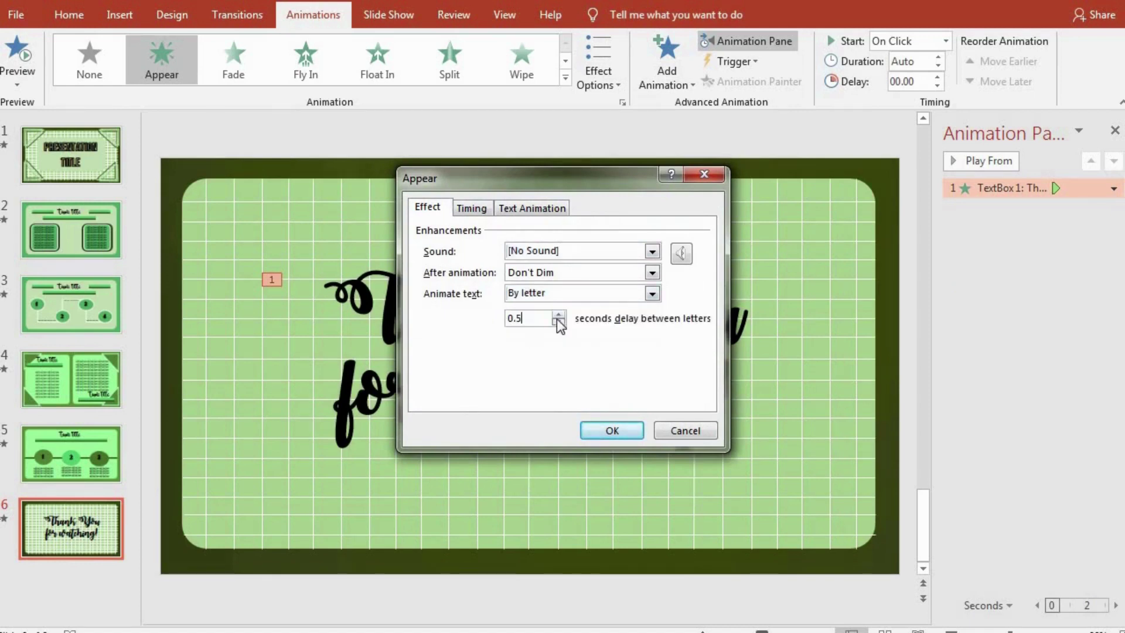
{"action": "left_click", "coordinate": [610, 431]}
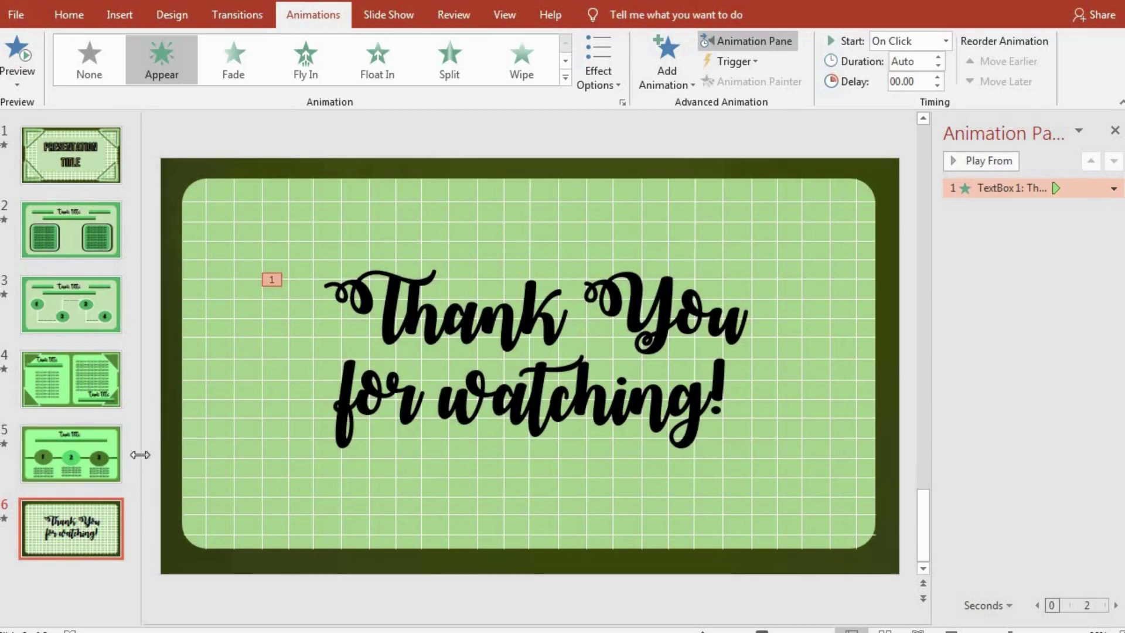
{"action": "left_click", "coordinate": [135, 427]}
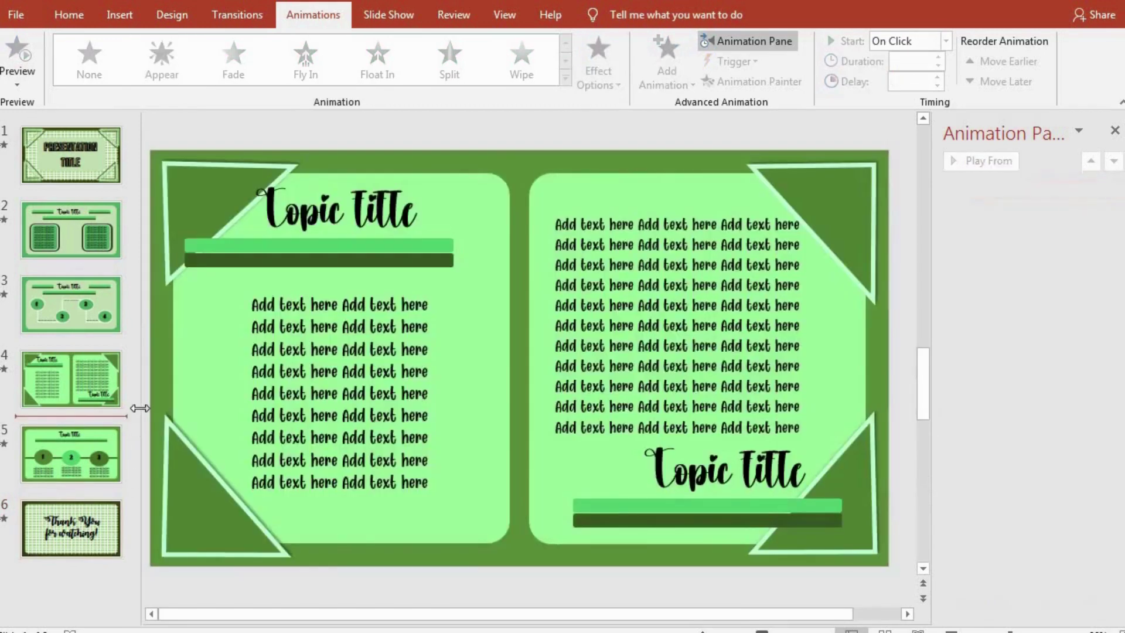
Review the animations on slides 5, 6, 4, 3 and 2, ending on the title slide.
{"action": "left_click", "coordinate": [82, 465]}
{"action": "left_click", "coordinate": [68, 521]}
{"action": "left_click", "coordinate": [71, 466]}
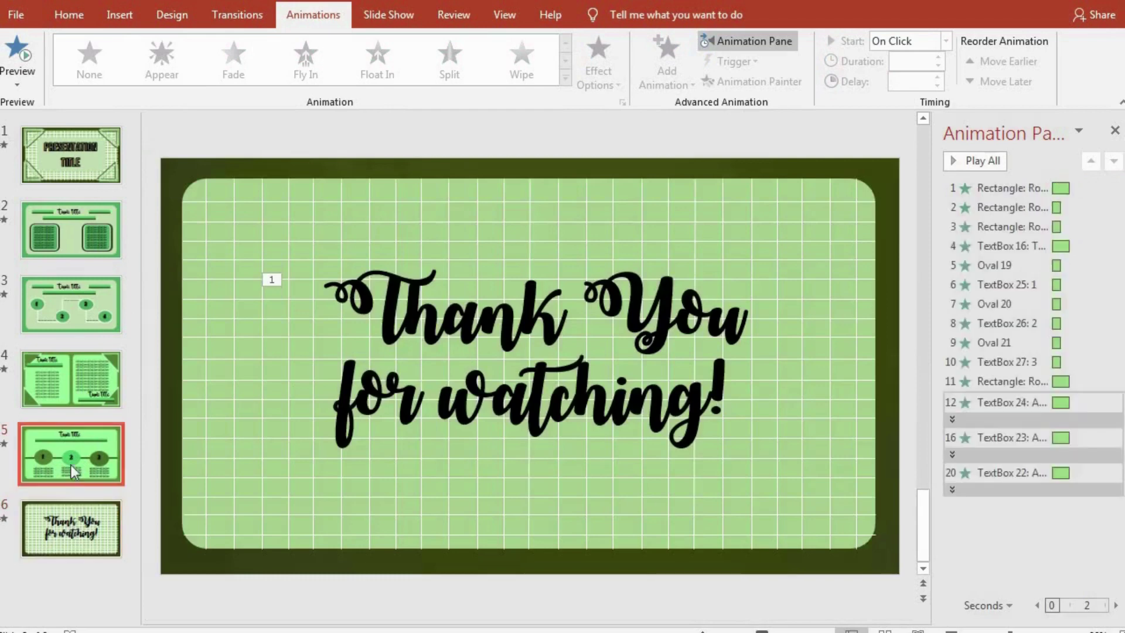
{"action": "left_click", "coordinate": [87, 371]}
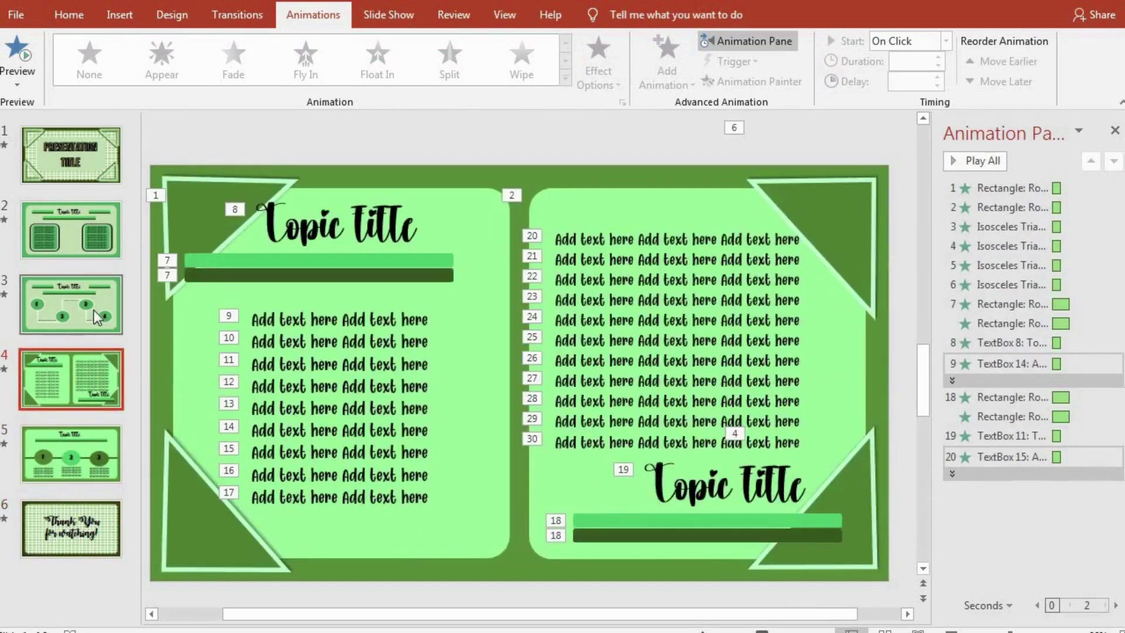
{"action": "left_click", "coordinate": [94, 310]}
{"action": "left_click", "coordinate": [99, 235]}
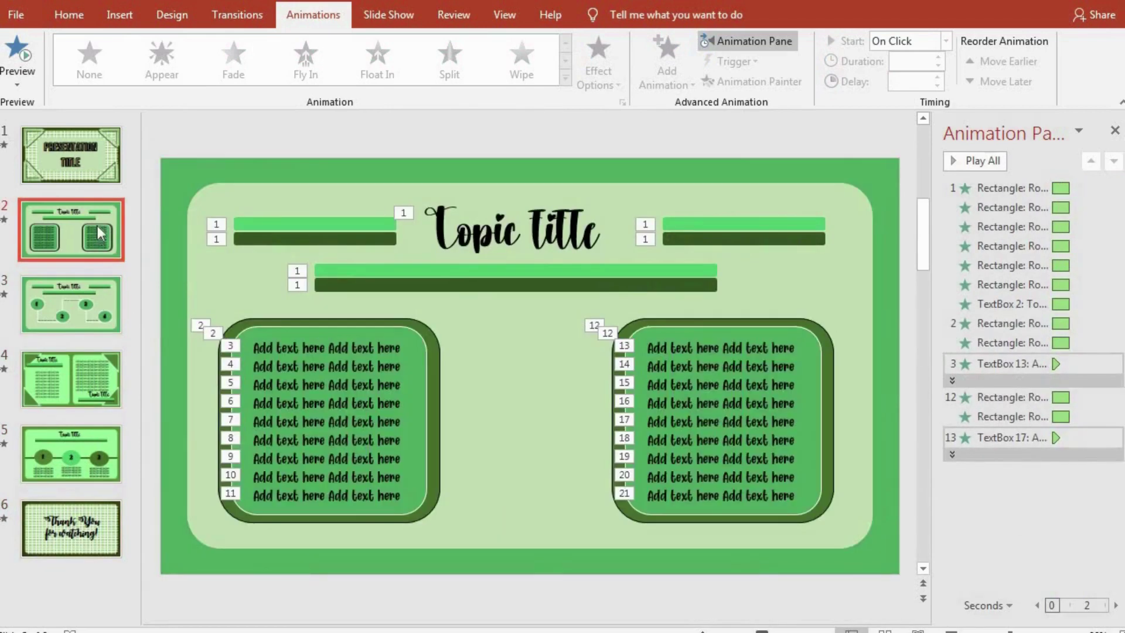
{"action": "left_click", "coordinate": [128, 167]}
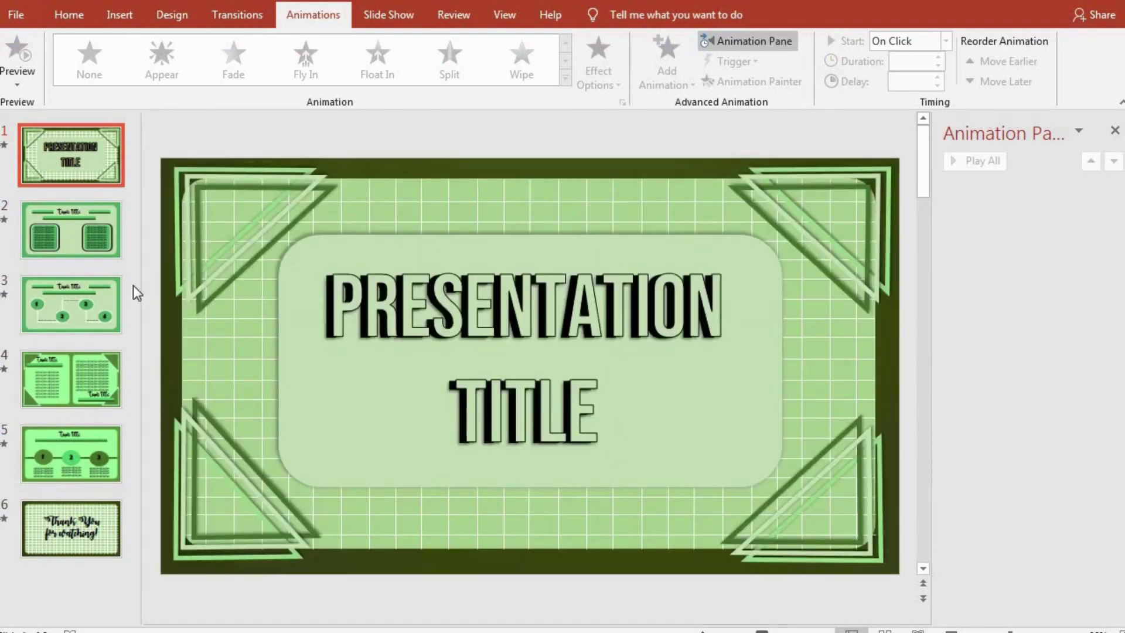
Briefly enlarge the thumbnail pane to scan all slides, restore it, and close the Animation Pane.
{"action": "left_click_drag", "start_coordinate": [188, 309], "coordinate": [477, 313]}
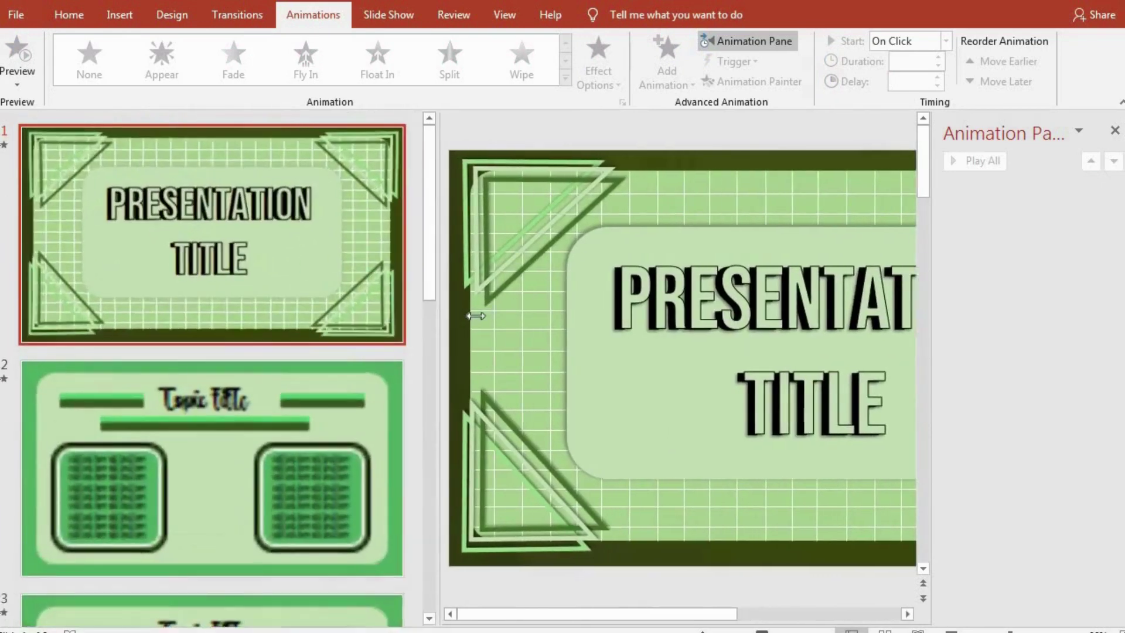
{"action": "scroll", "coordinate": [395, 343], "scroll_direction": "down", "scroll_amount": 5}
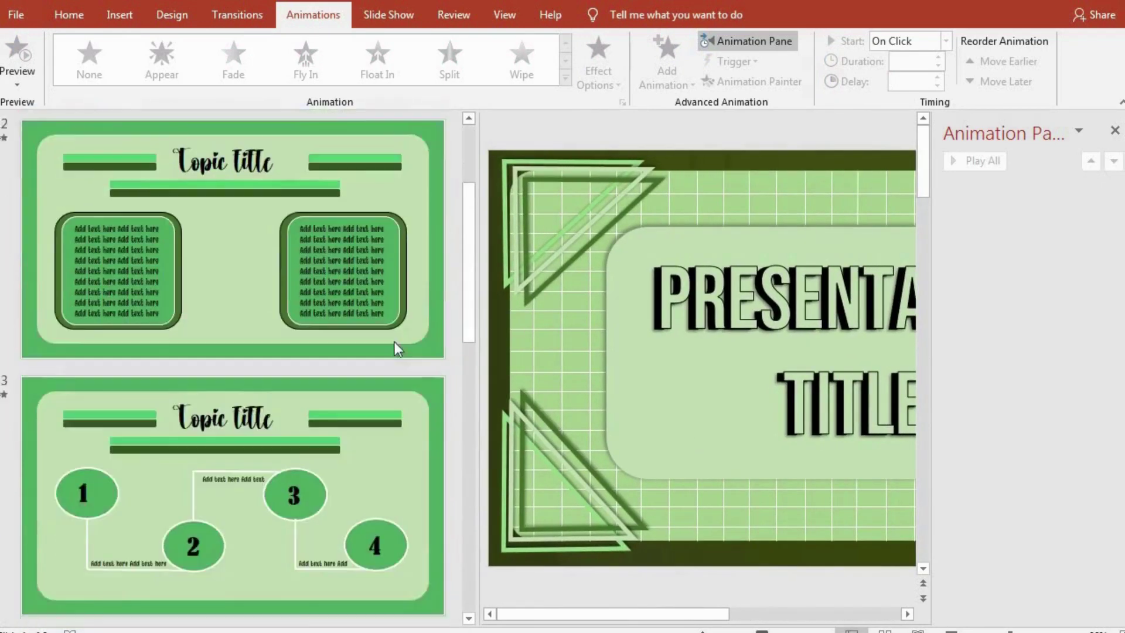
{"action": "scroll", "coordinate": [395, 342], "scroll_direction": "down", "scroll_amount": 3}
{"action": "scroll", "coordinate": [395, 342], "scroll_direction": "down", "scroll_amount": 3}
{"action": "scroll", "coordinate": [394, 342], "scroll_direction": "down", "scroll_amount": 1}
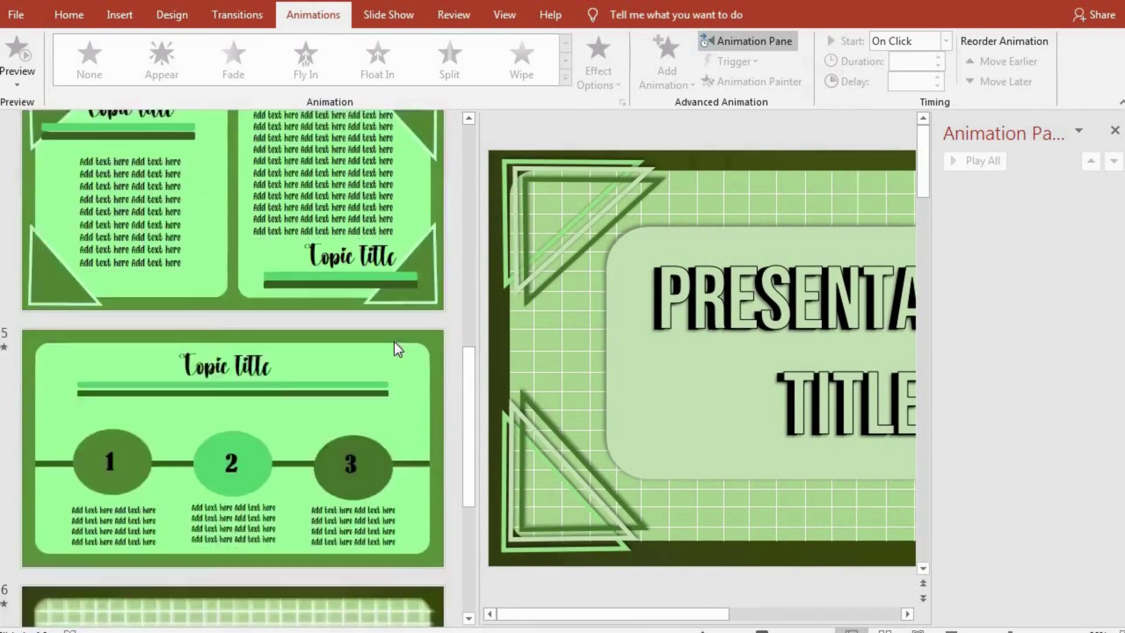
{"action": "scroll", "coordinate": [395, 342], "scroll_direction": "down", "scroll_amount": 2}
{"action": "scroll", "coordinate": [395, 342], "scroll_direction": "up", "scroll_amount": 2}
{"action": "scroll", "coordinate": [395, 342], "scroll_direction": "up", "scroll_amount": 5}
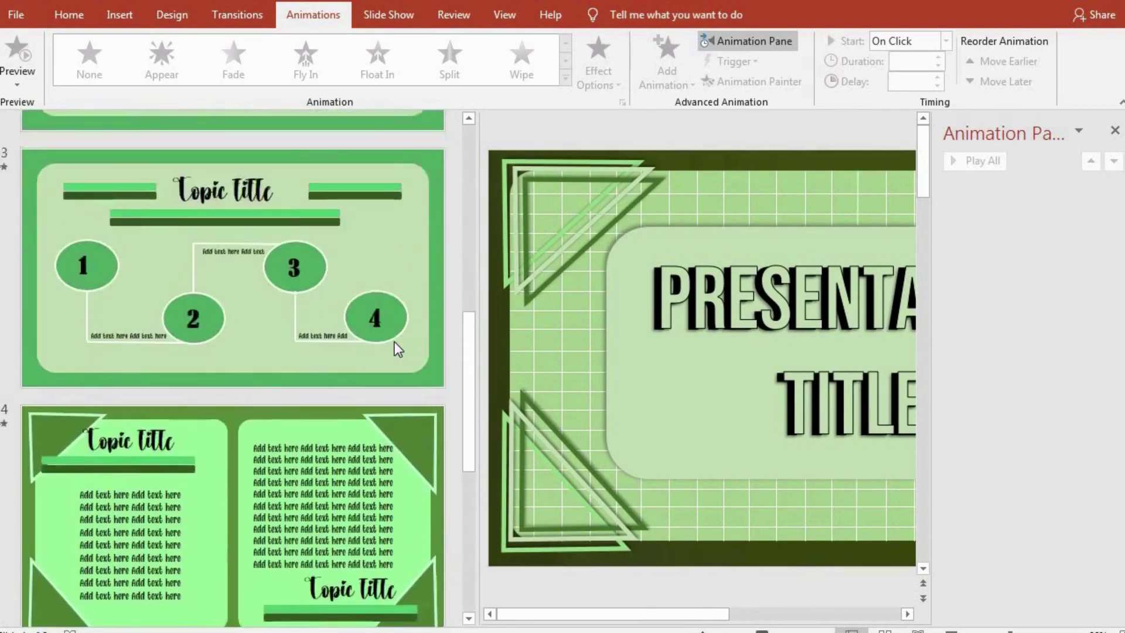
{"action": "scroll", "coordinate": [395, 342], "scroll_direction": "up", "scroll_amount": 3}
{"action": "scroll", "coordinate": [395, 342], "scroll_direction": "up", "scroll_amount": 3}
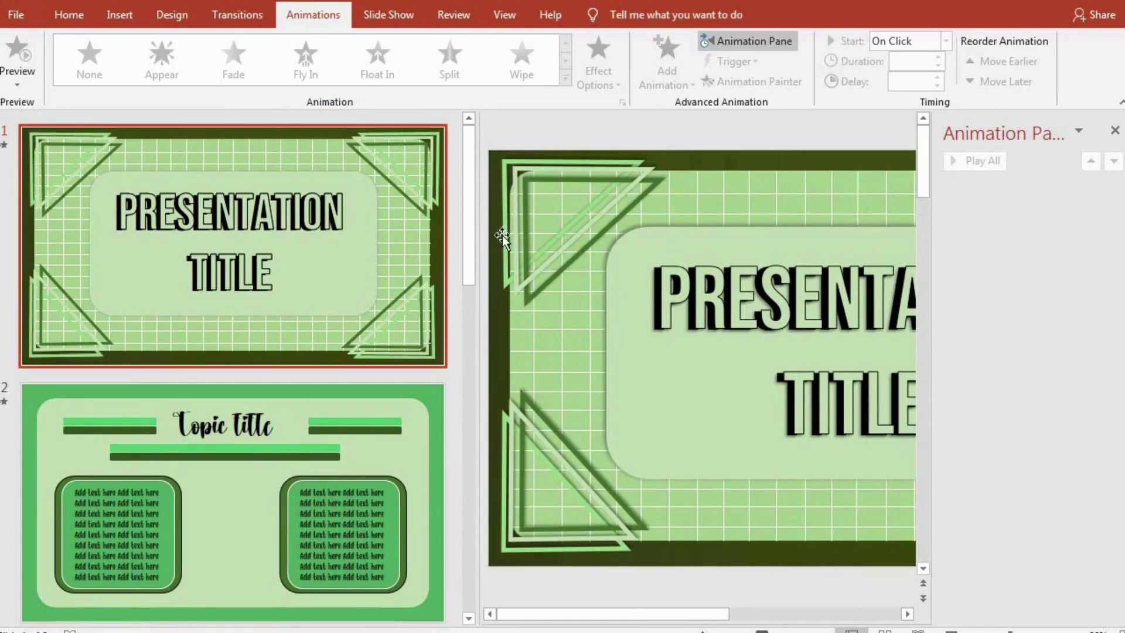
{"action": "left_click_drag", "start_coordinate": [474, 159], "coordinate": [157, 233]}
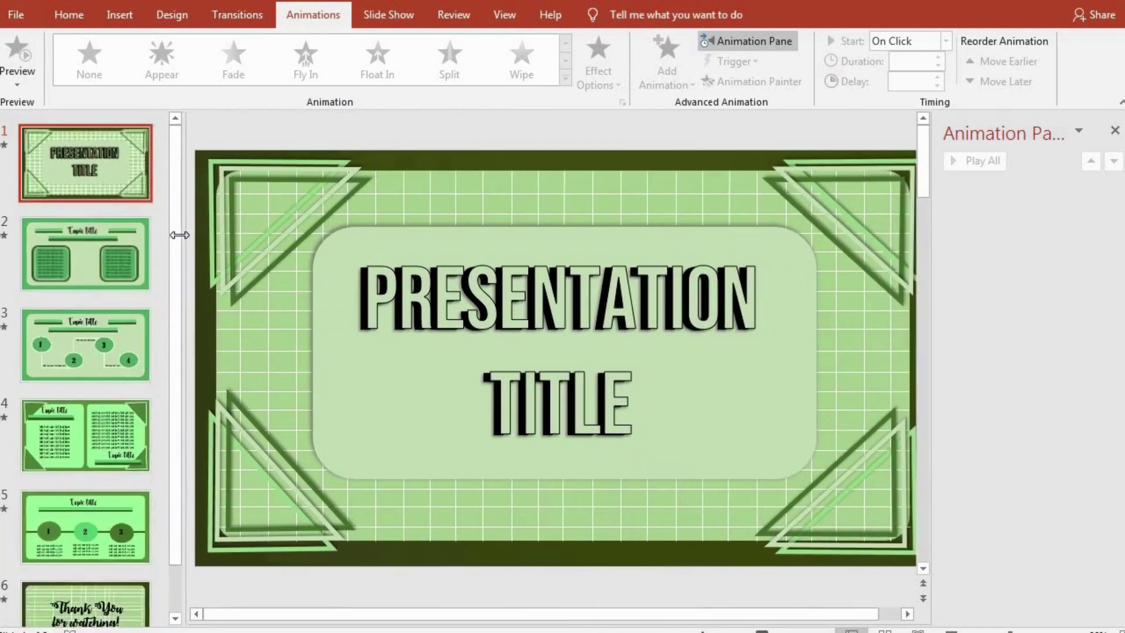
{"action": "left_click", "coordinate": [1115, 130]}
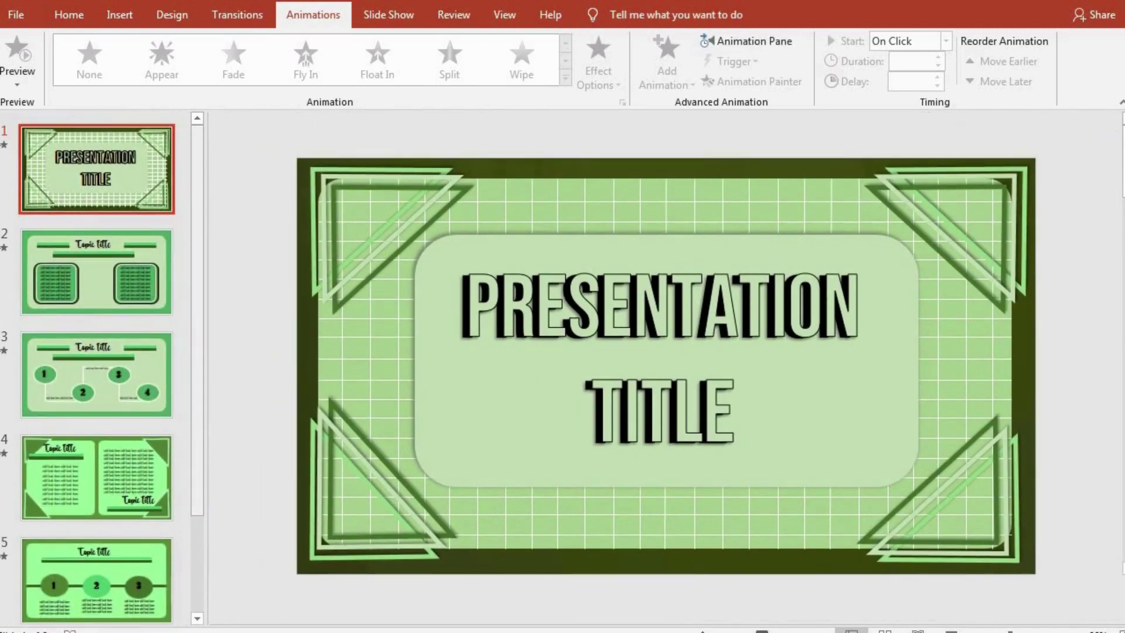